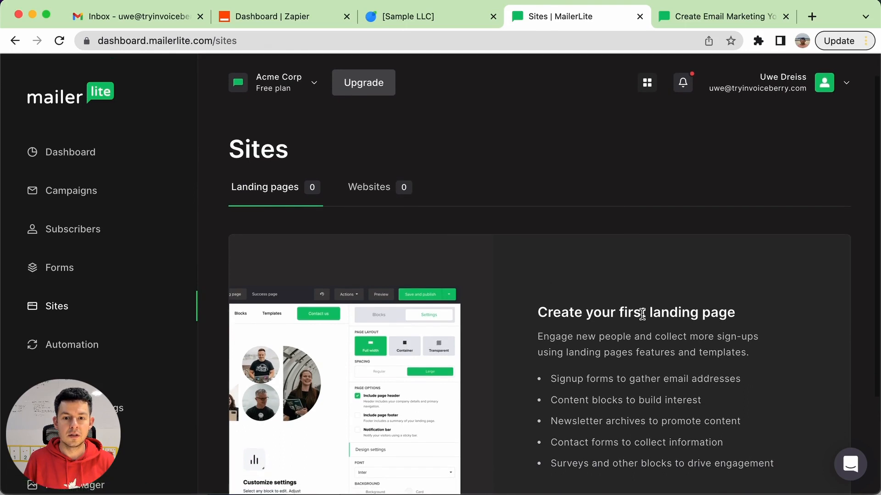
Create a new site of type landing page with the name "My Consulting Gig" and save it
scroll(639, 316, "down", 3)
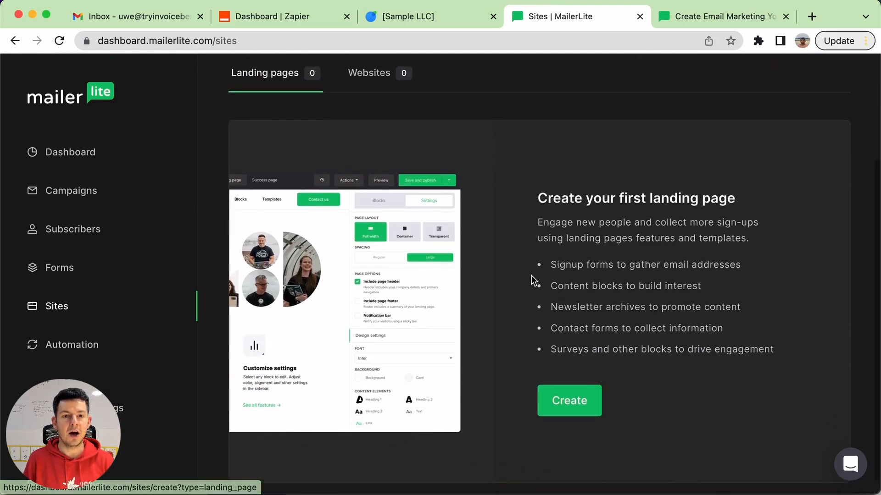
scroll(413, 179, "up", 1)
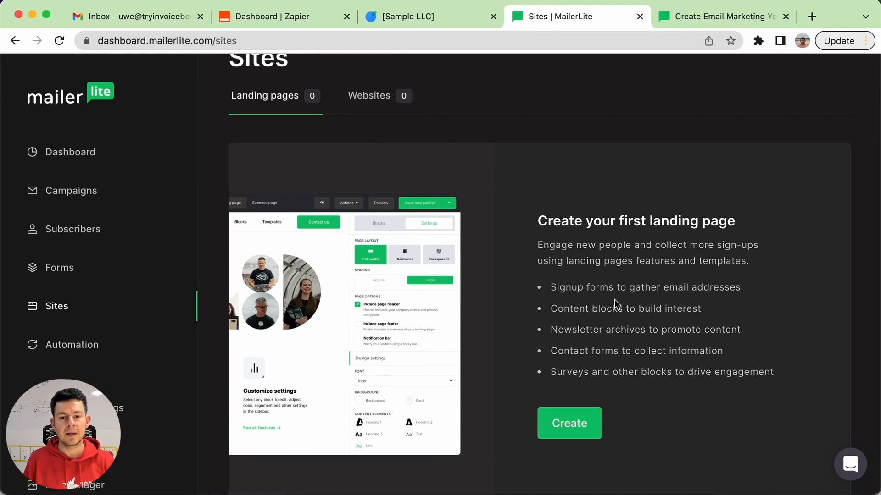
left_click(571, 420)
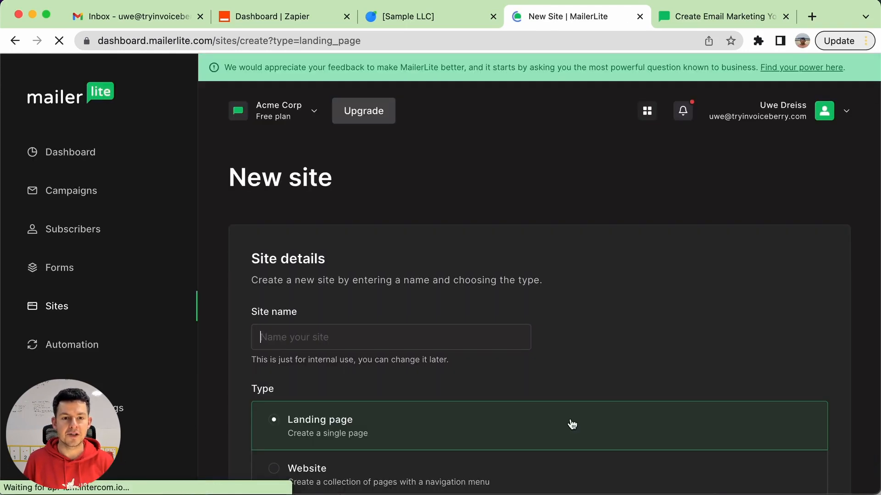
type("My ")
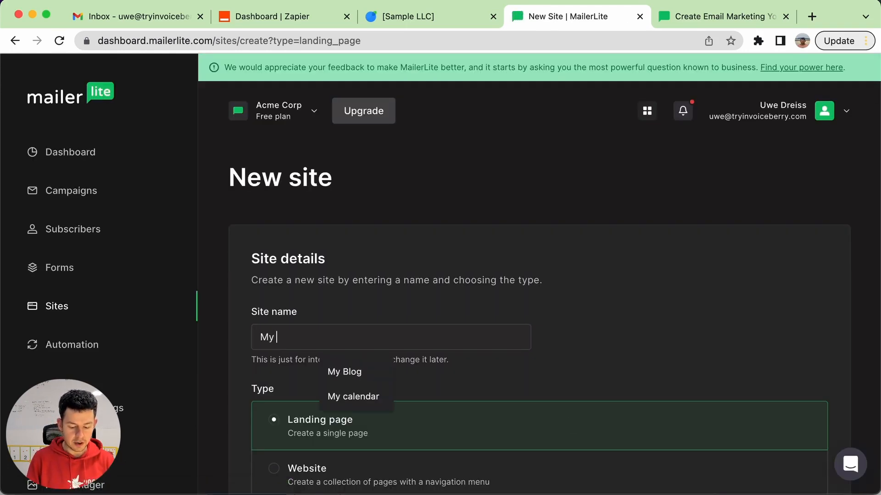
type("Consulting Gig")
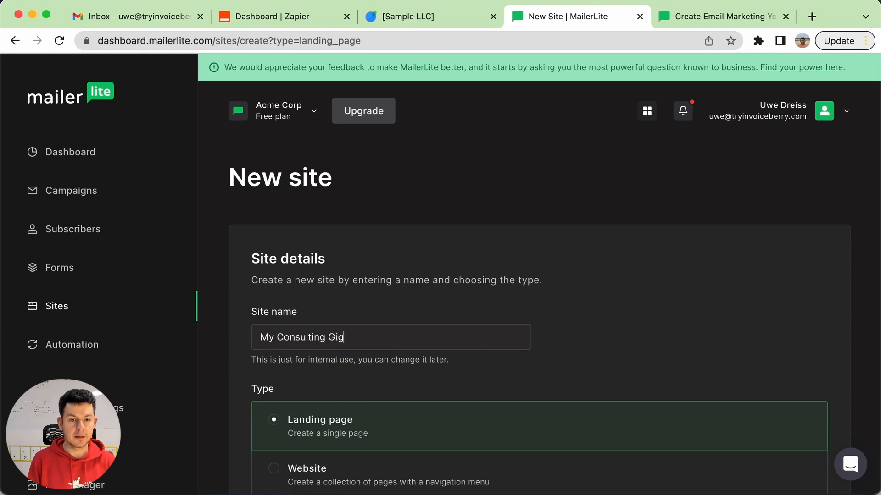
scroll(670, 265, "down", 5)
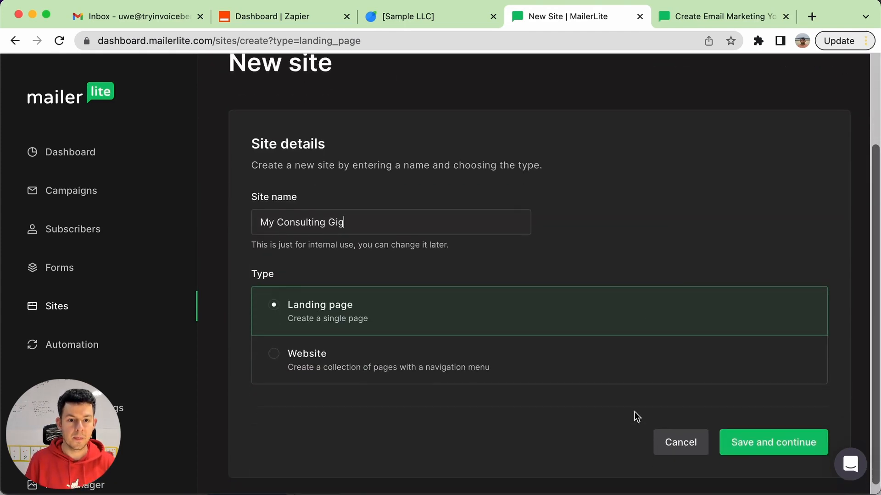
left_click(783, 441)
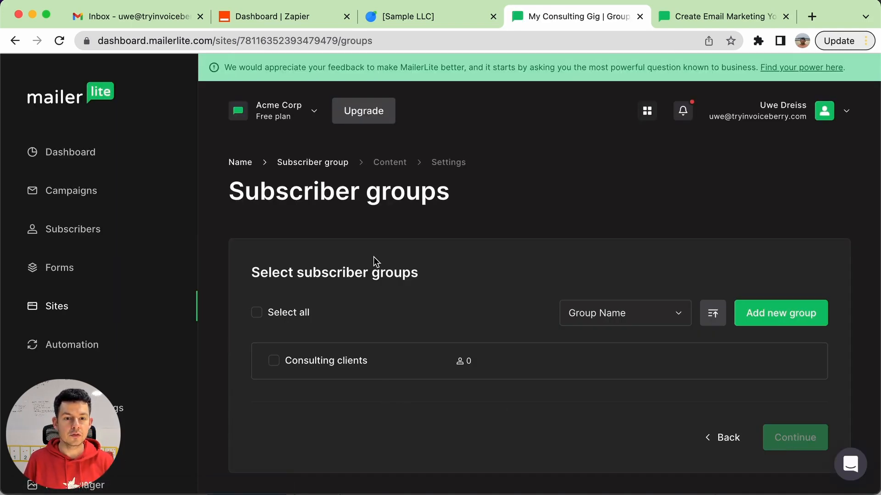
Assign the "Consulting clients" subscriber group to the landing page and continue to the template choice
left_click(310, 366)
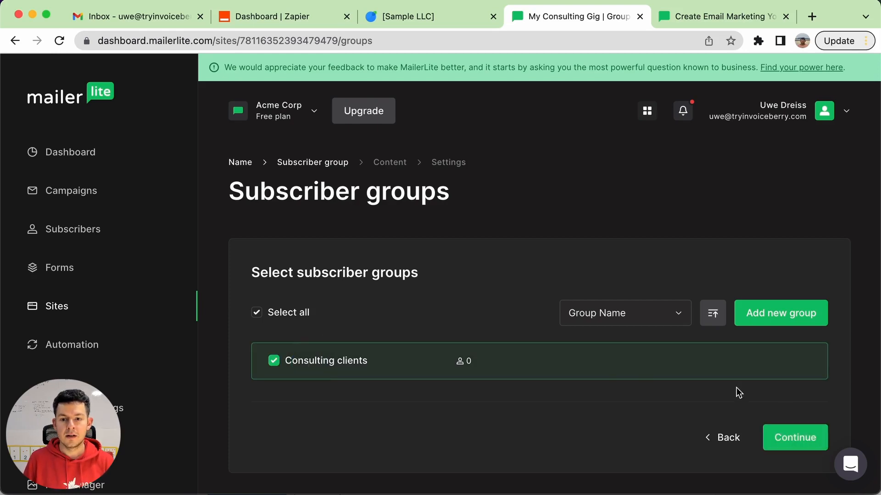
scroll(727, 373, "down", 1)
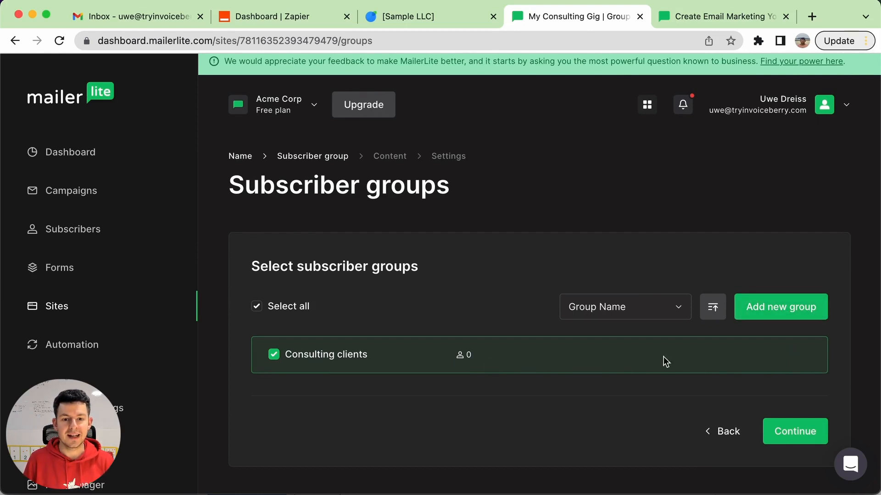
left_click(807, 435)
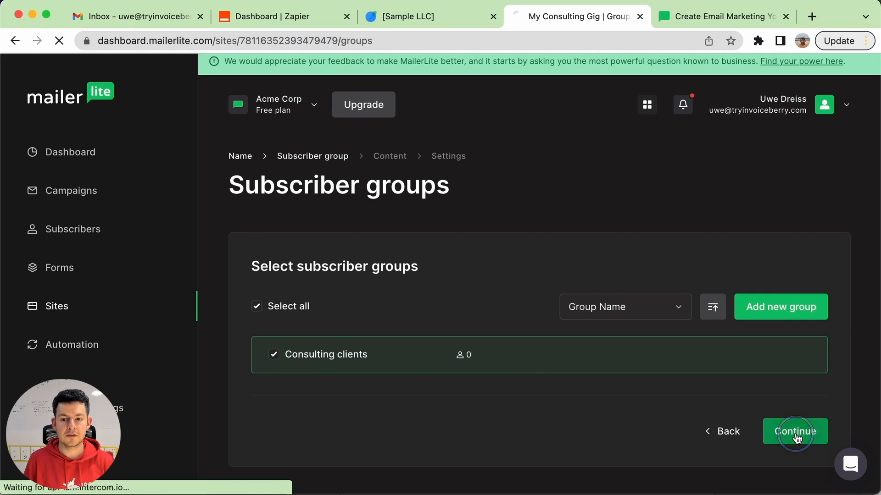
Look through the template gallery and choose to build the landing page from scratch
scroll(419, 310, "down", 2)
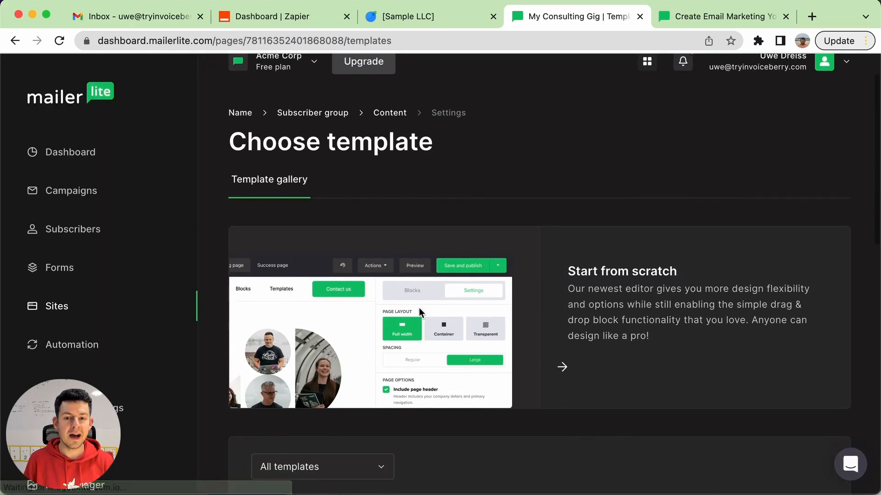
scroll(568, 329, "down", 7)
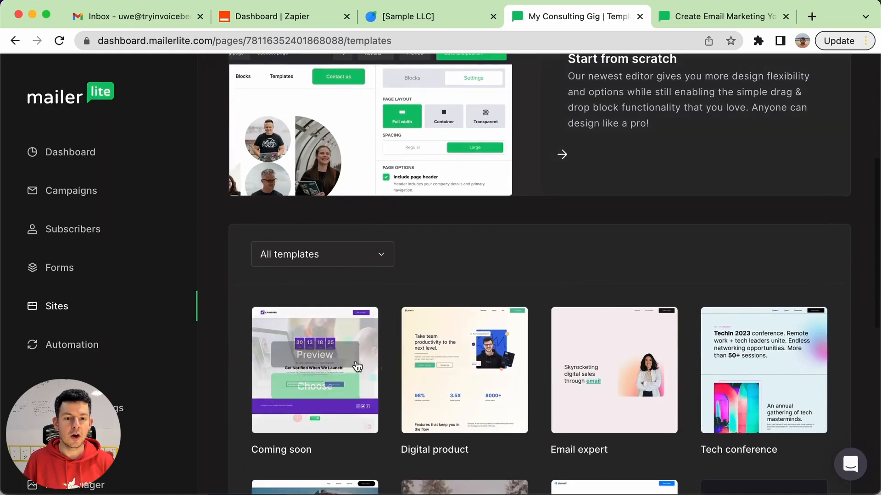
scroll(355, 366, "down", 7)
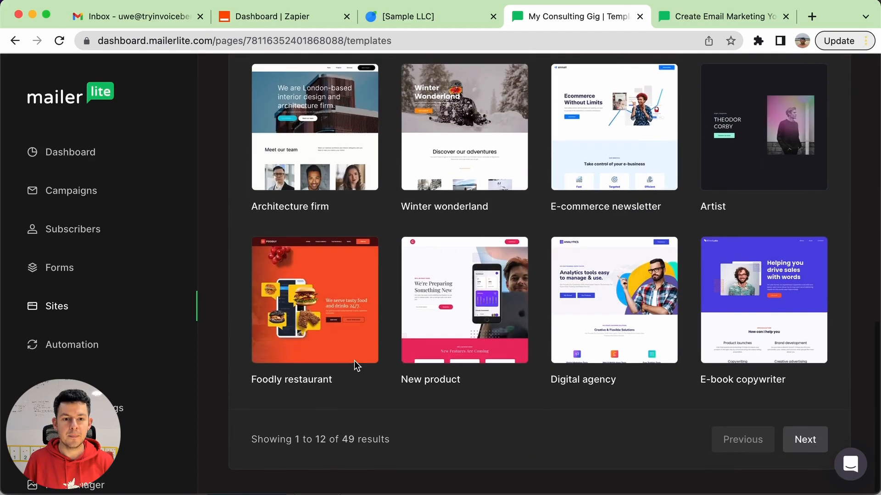
scroll(356, 366, "up", 7)
scroll(356, 366, "up", 7)
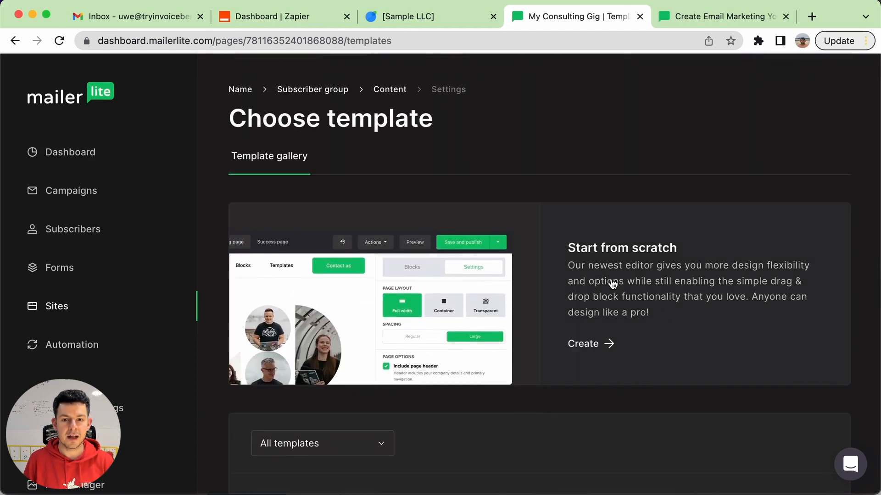
left_click(590, 351)
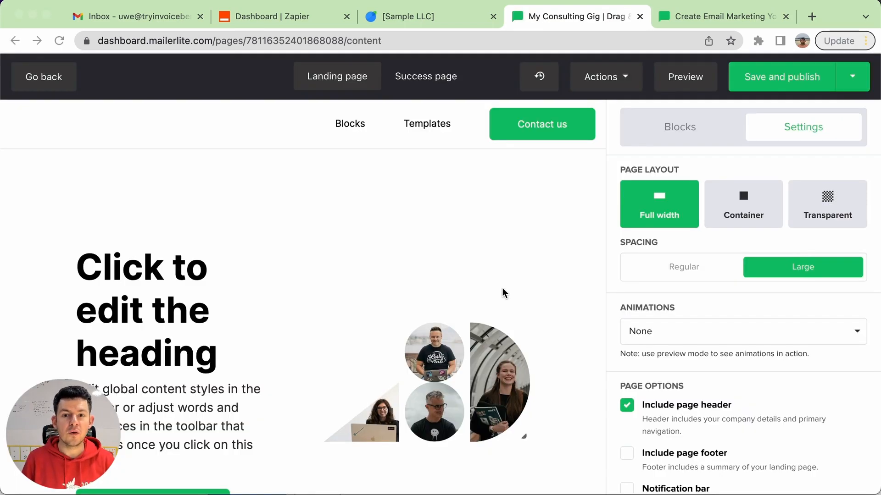
Replace the placeholder main heading of the landing page with "Book my consulting services"
scroll(458, 289, "down", 2)
scroll(317, 276, "up", 2)
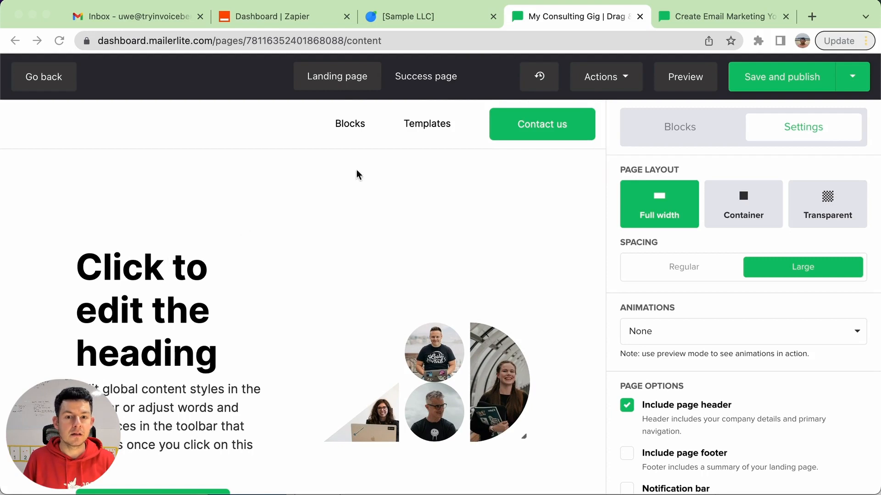
scroll(349, 189, "down", 3)
left_click(132, 211)
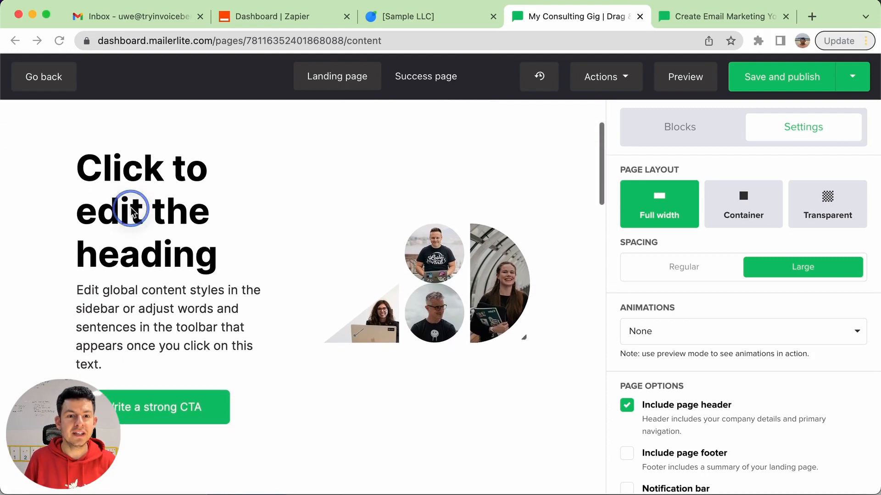
scroll(169, 191, "up", 2)
double_click(123, 238)
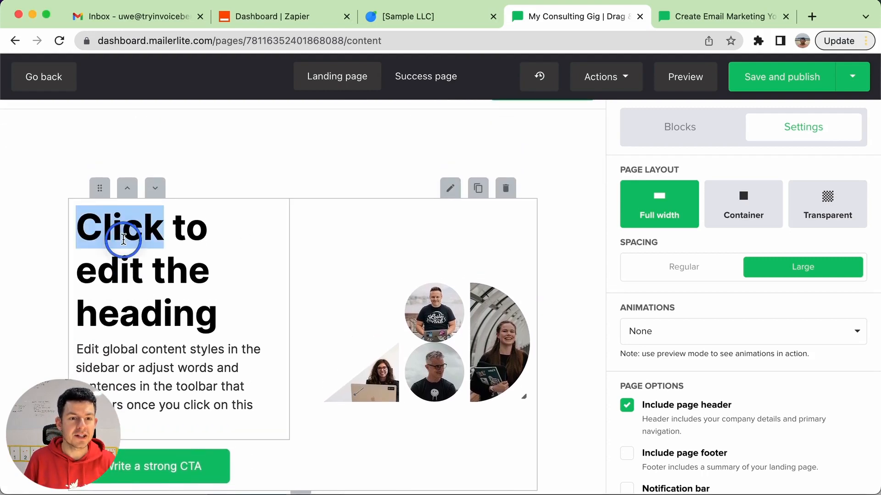
left_click_drag(123, 239, 196, 310)
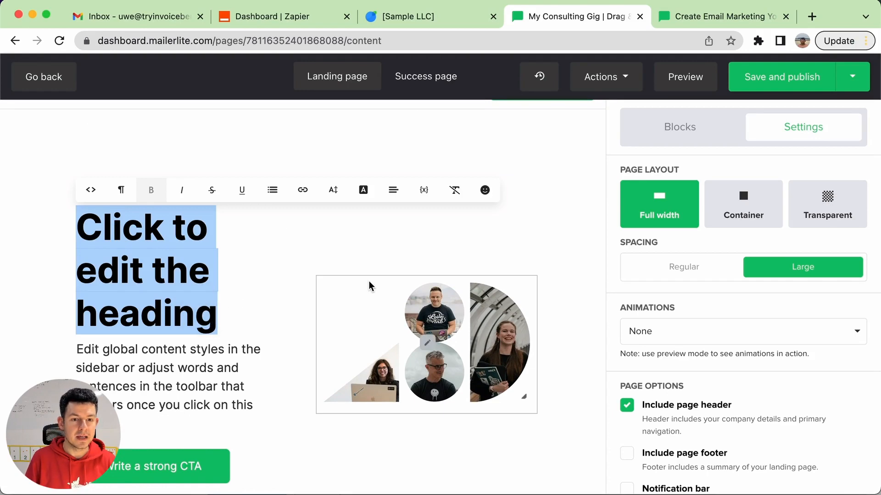
type("Book my ons")
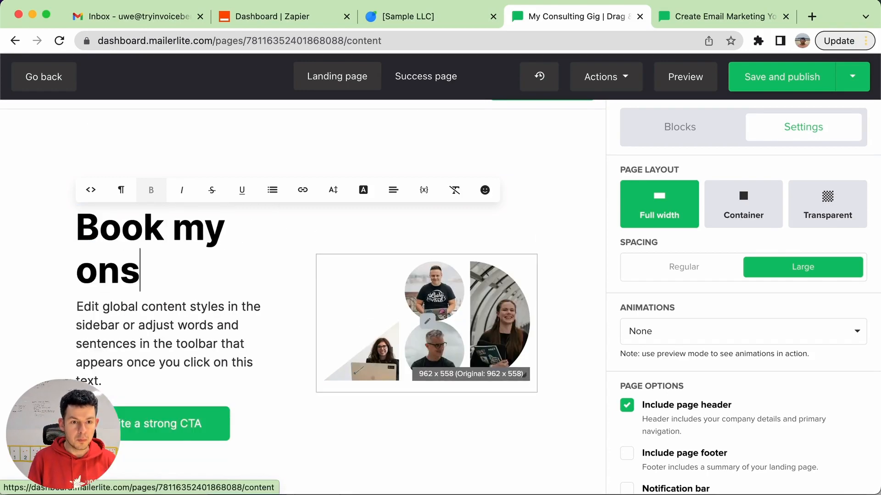
type("iult")
key("BackSpace")
key("BackSpace")
key("BackSpace")
key("shift+alt+Left")
type("ons")
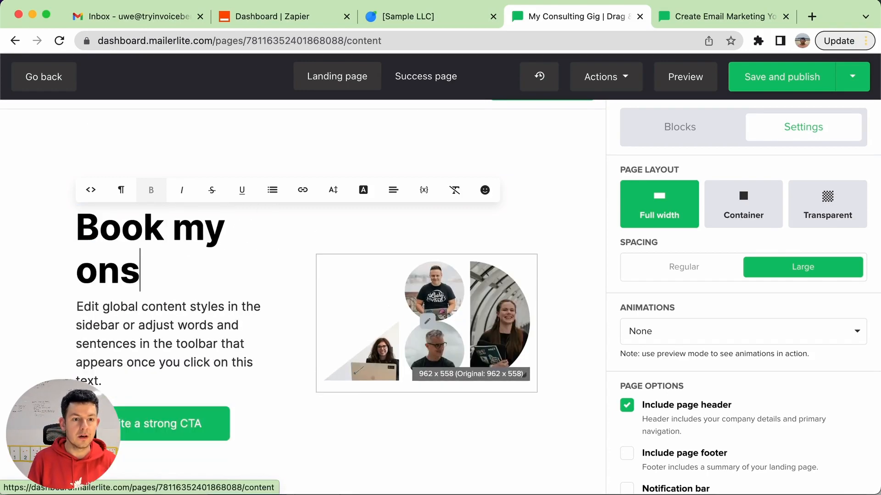
type("ulting servie")
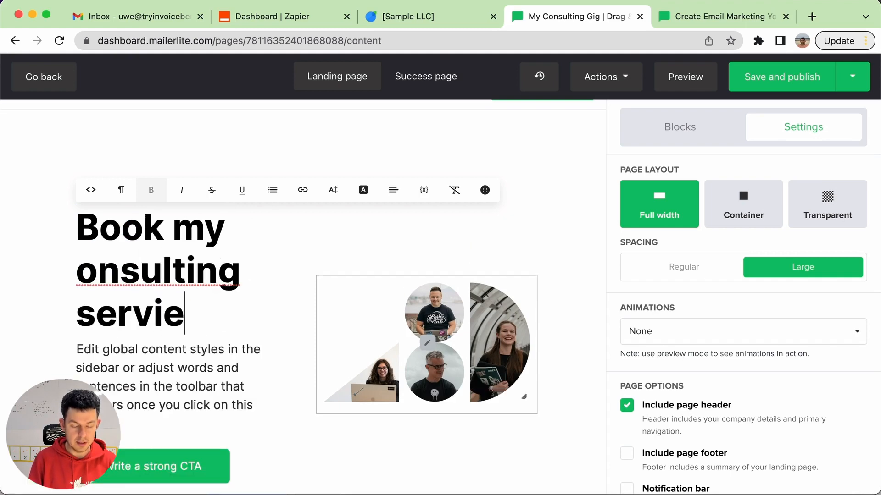
type("s")
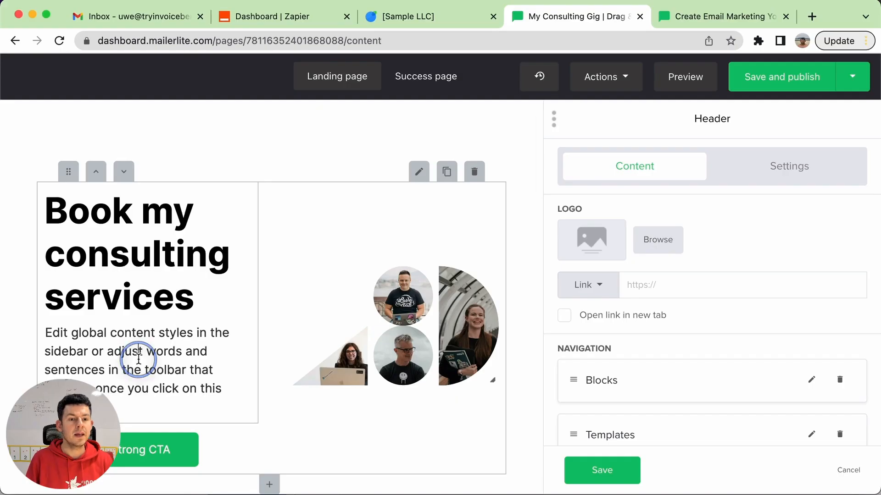
Replace the placeholder paragraph beneath the main heading with "Sales copy..."
triple_click(138, 359)
type("Sa")
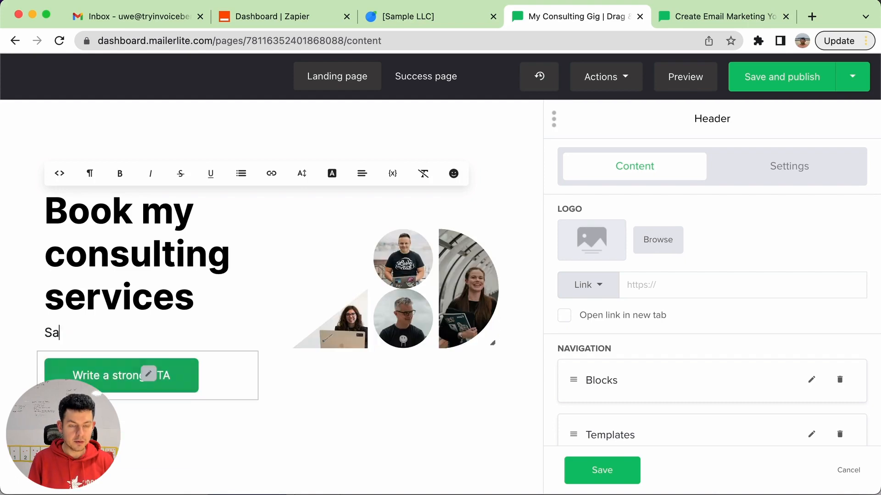
type("les copy...")
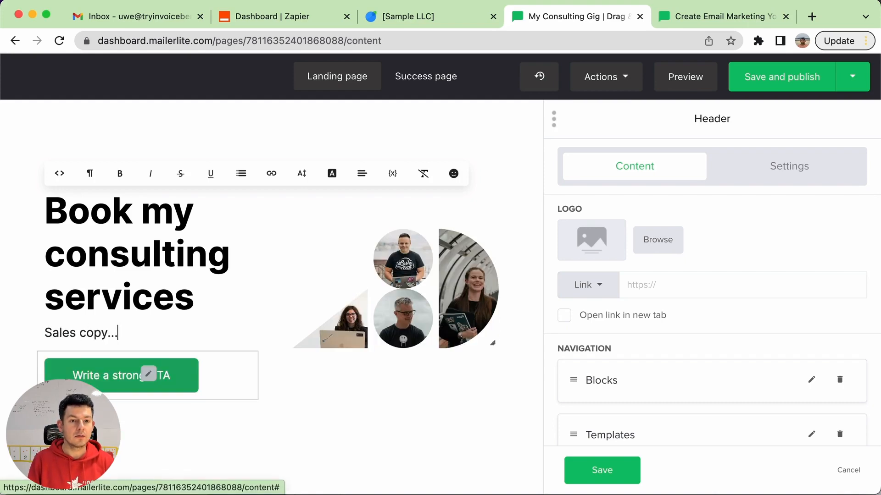
left_click(339, 430)
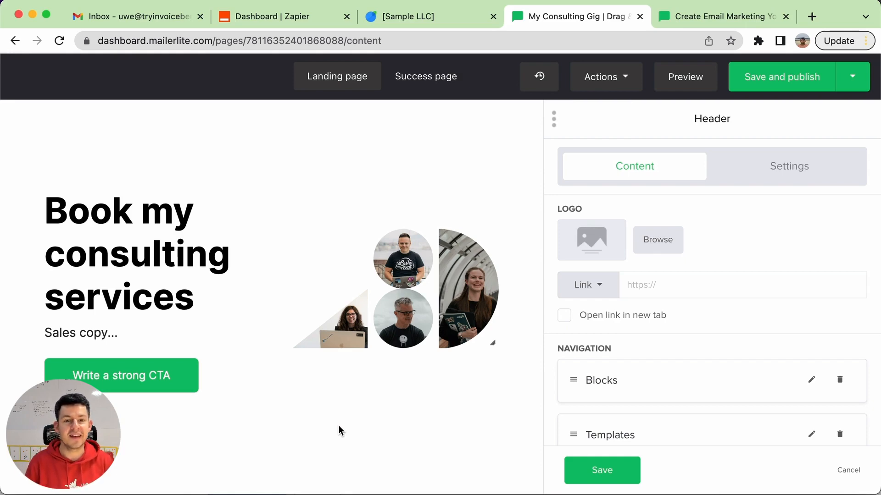
Replace the "Motivate people to subscribe" heading of the signup section with "Book my consulting services"
scroll(339, 430, "down", 10)
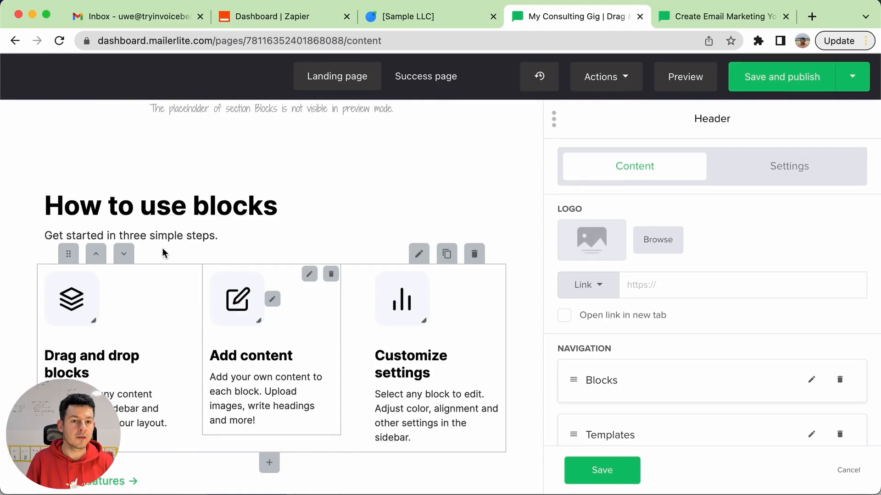
scroll(339, 266, "up", 3)
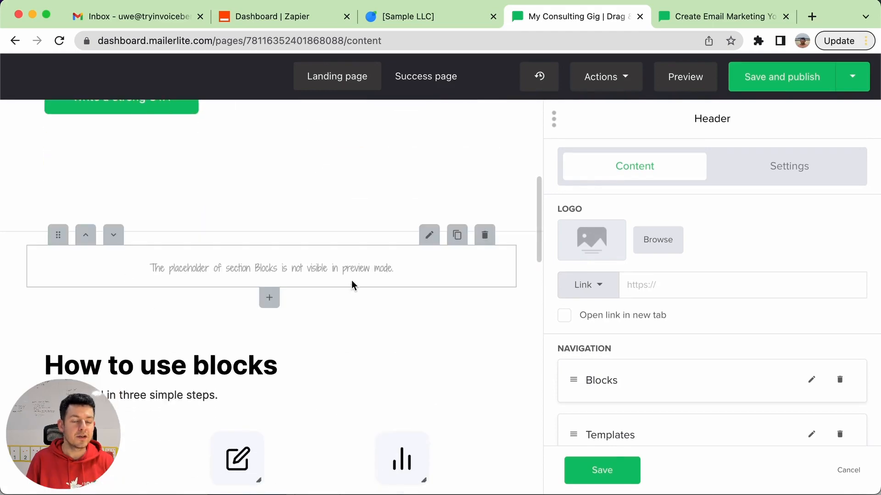
scroll(353, 284, "down", 2)
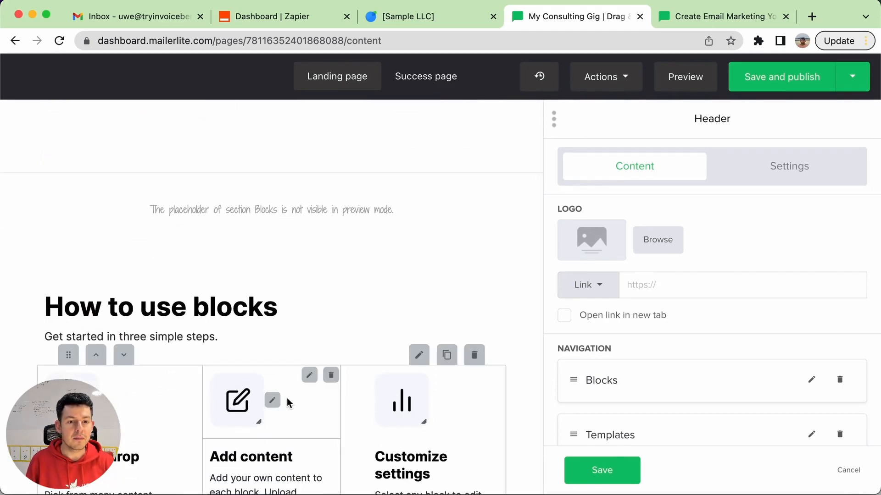
scroll(288, 402, "down", 10)
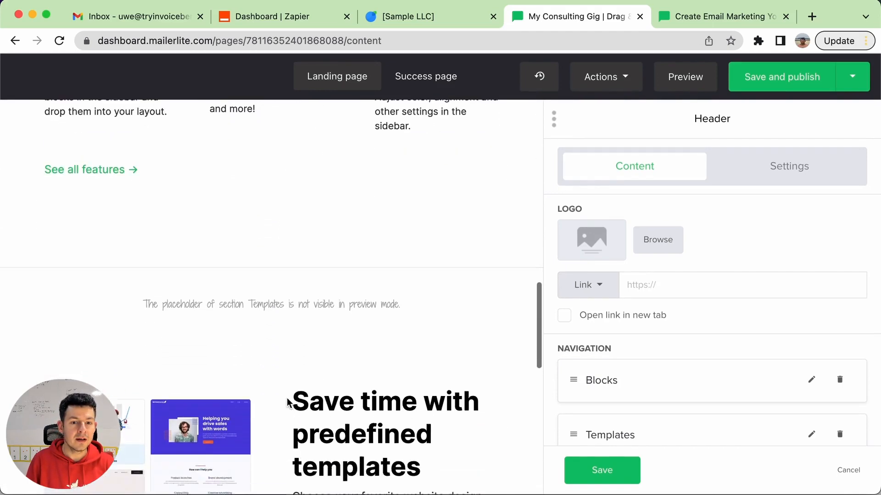
scroll(288, 403, "down", 9)
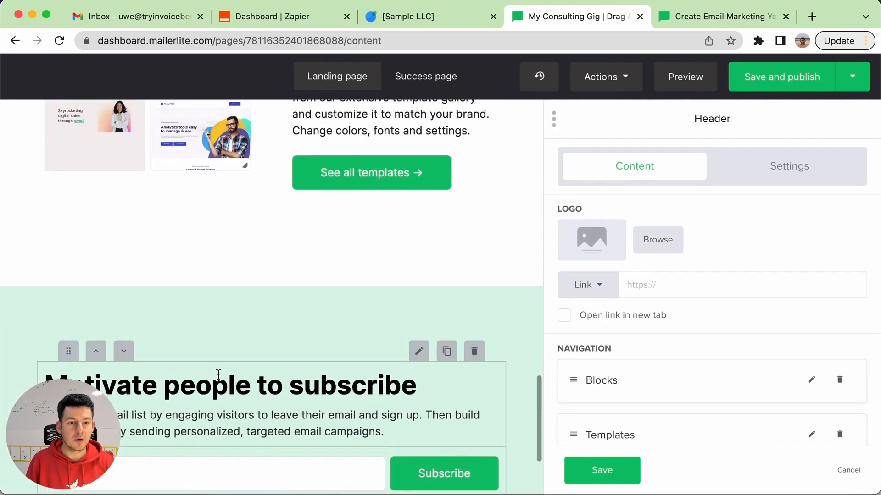
scroll(218, 375, "down", 3)
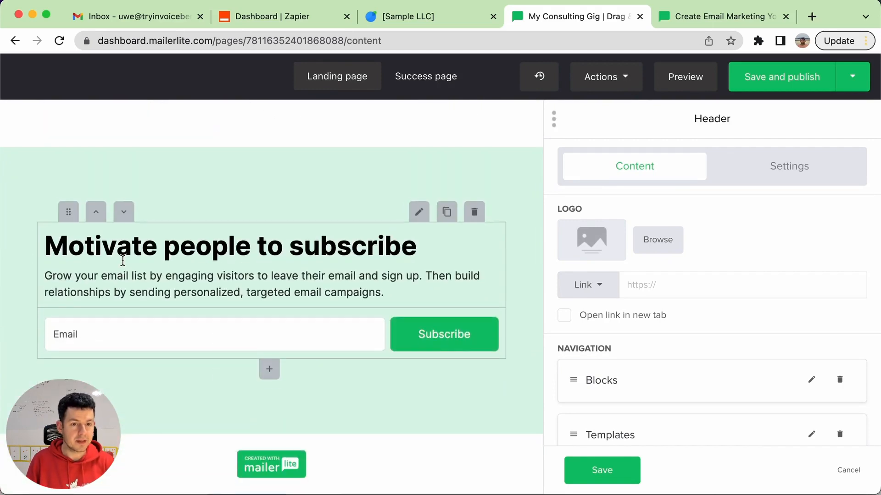
triple_click(121, 231)
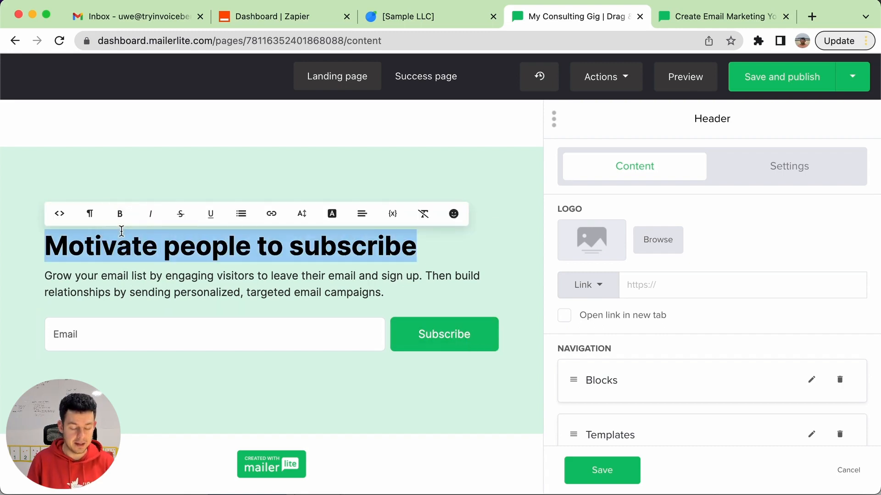
type("Book my ")
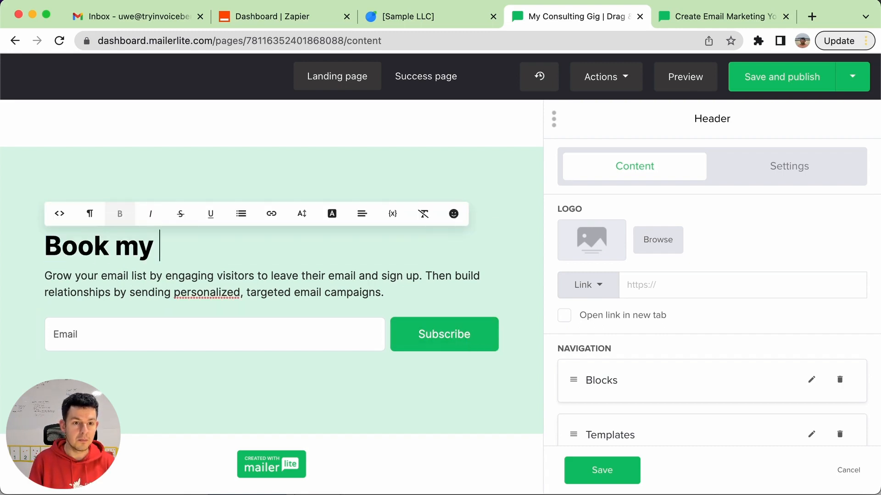
type("consulting")
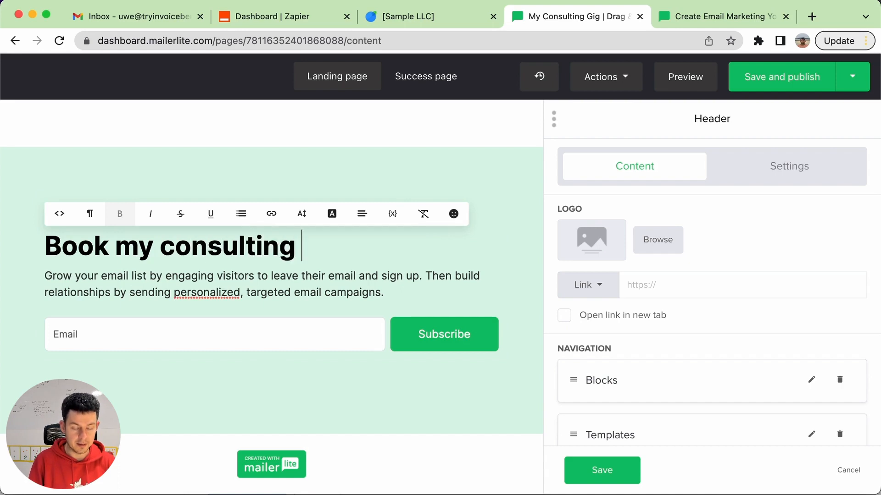
type(" services")
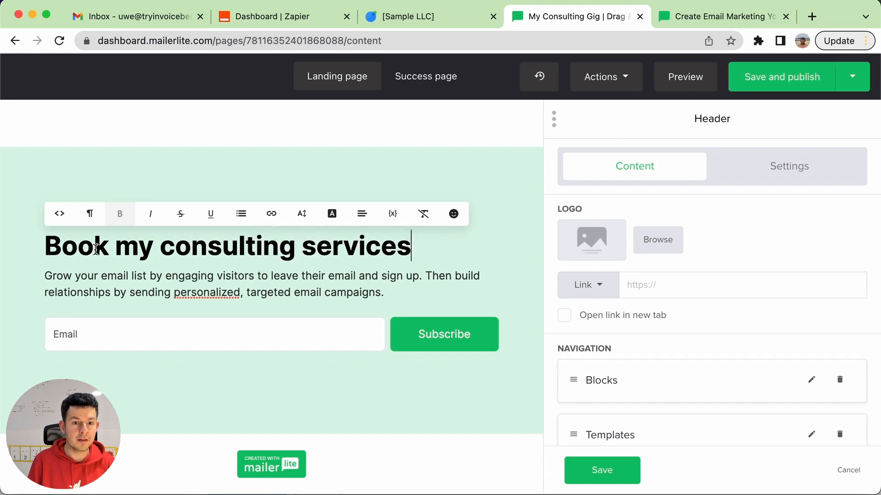
Replace the paragraph beneath the signup section's heading with "8 week program. One call per week."
triple_click(76, 275)
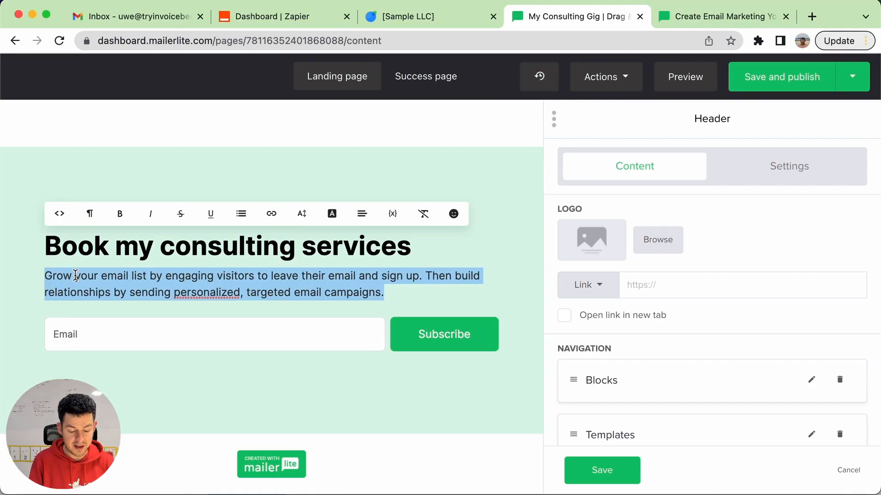
type("8 week program.")
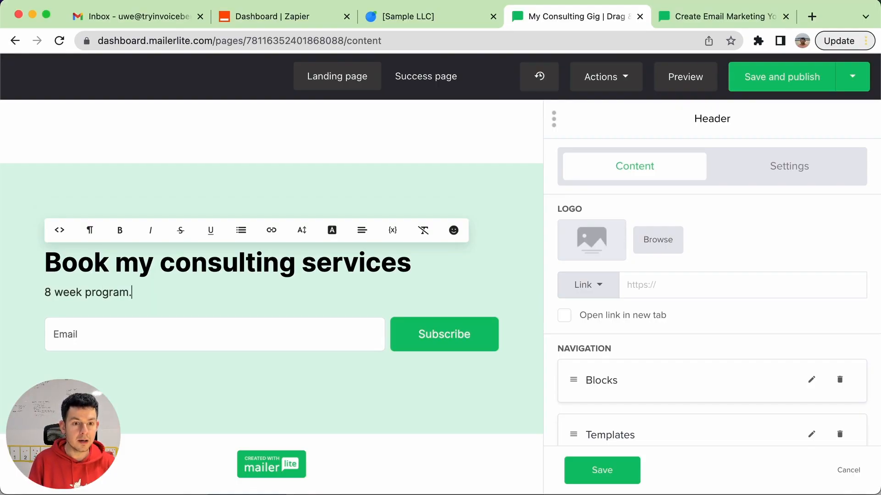
type(" W")
key("BackSpace")
type("One cal")
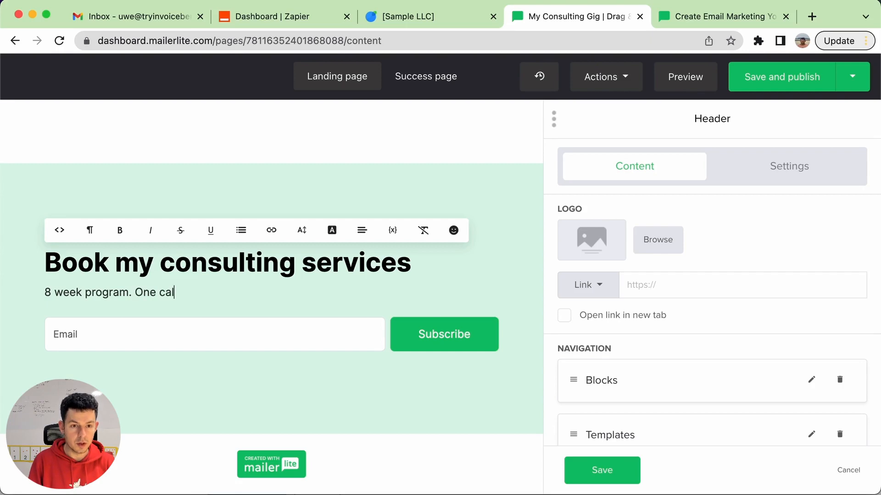
type("l per week.")
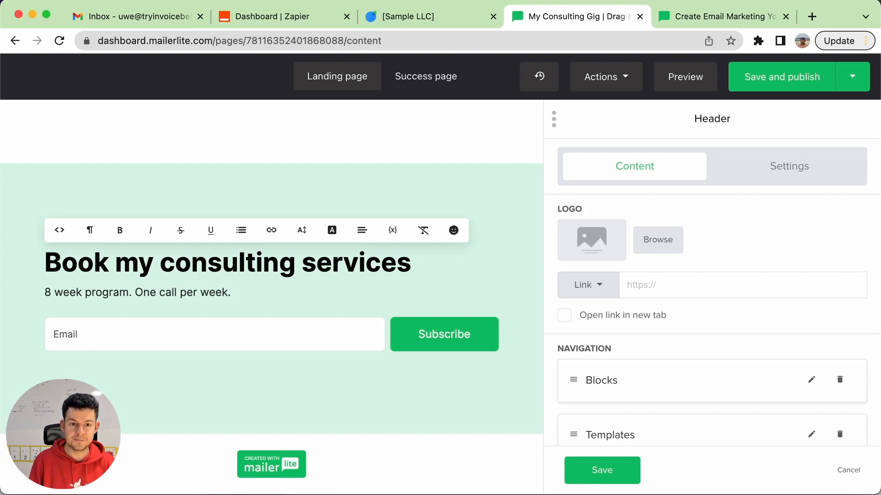
Add a second paragraph to the signup section reading "$1,000 upfront payment. $1,000 after 4 weeks."
key("Return")
type("$1,00")
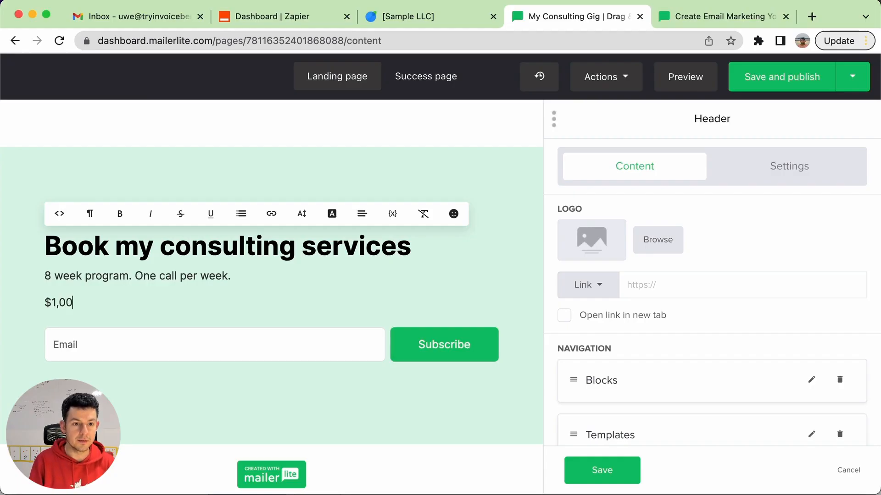
type("0 upfront payment. ")
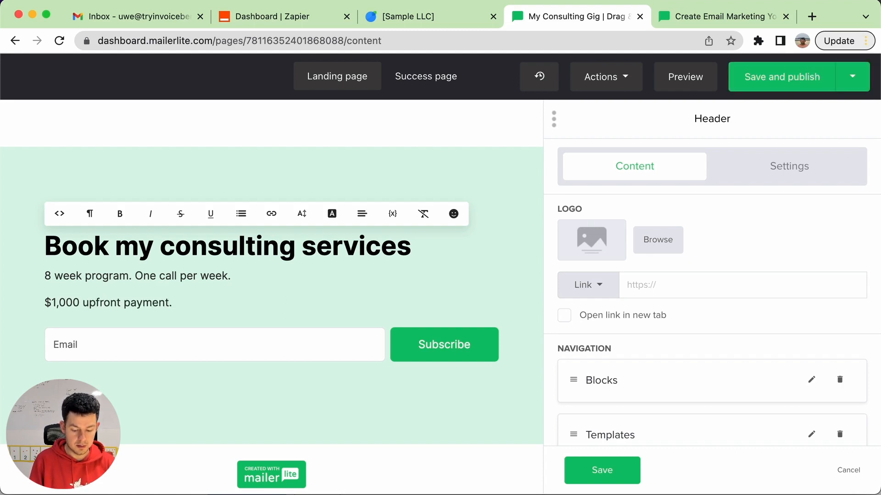
type("$1,000")
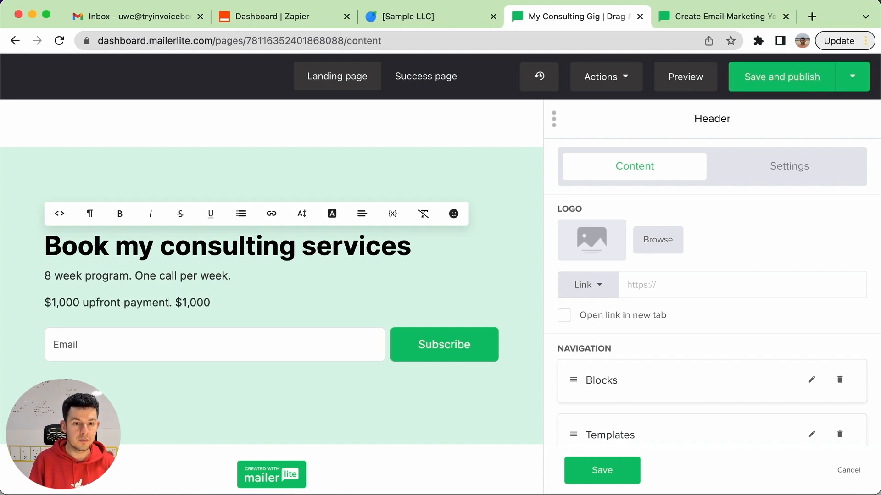
type(" after 45")
key("BackSpace")
type("we")
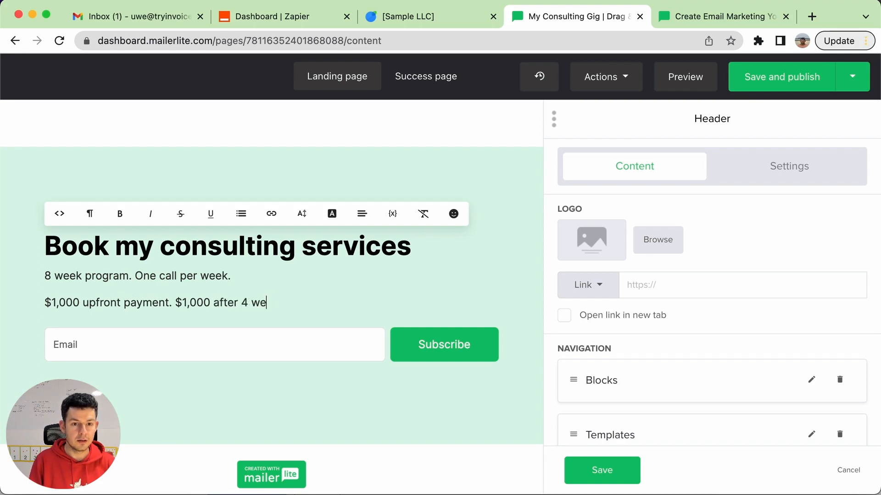
type("eks.")
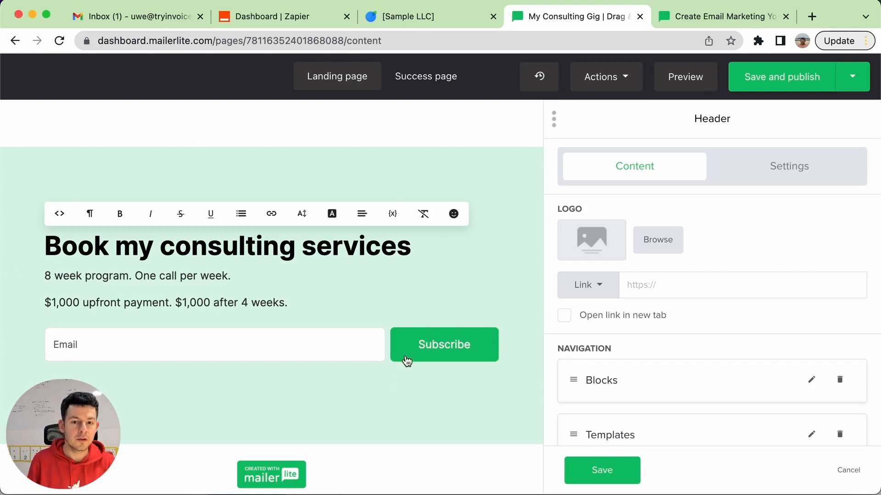
Change the signup form's button text to "Book my services!"
left_click(456, 347)
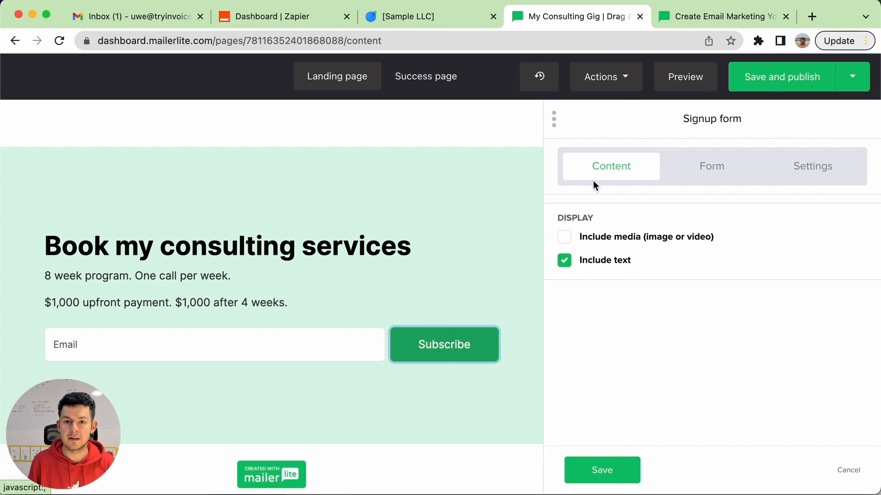
left_click(339, 337)
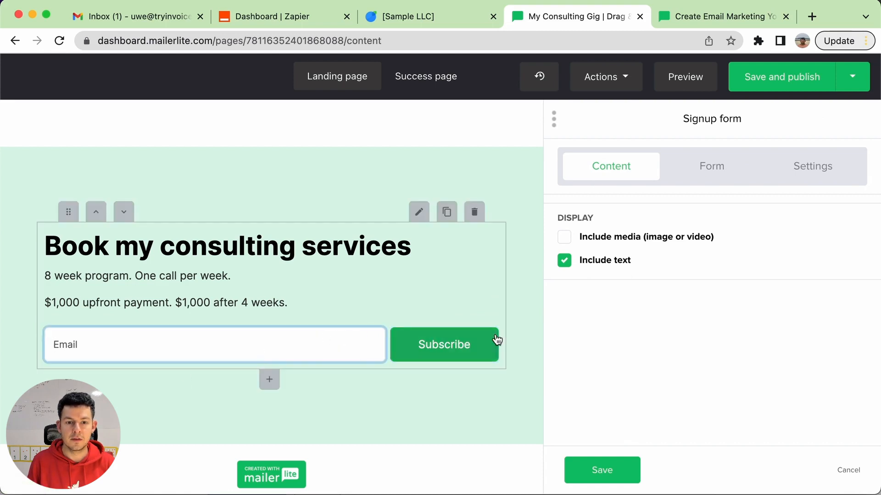
left_click(698, 170)
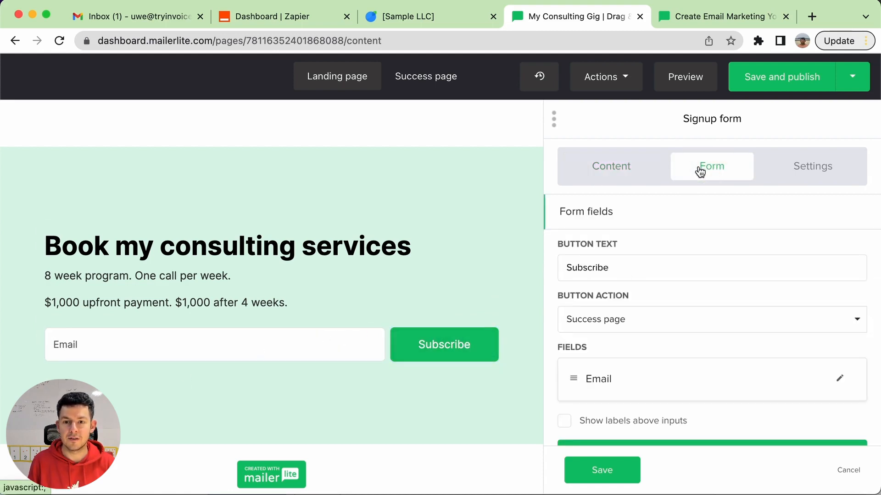
left_click(634, 268)
double_click(635, 268)
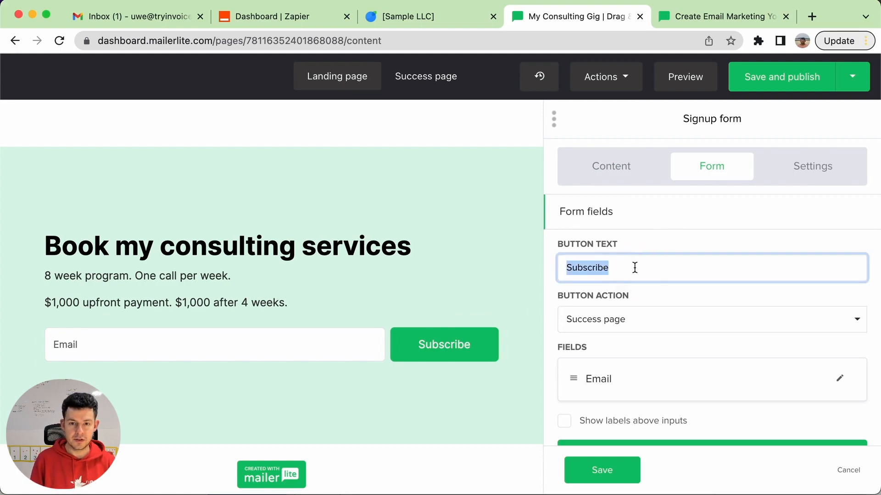
type("Book my services!")
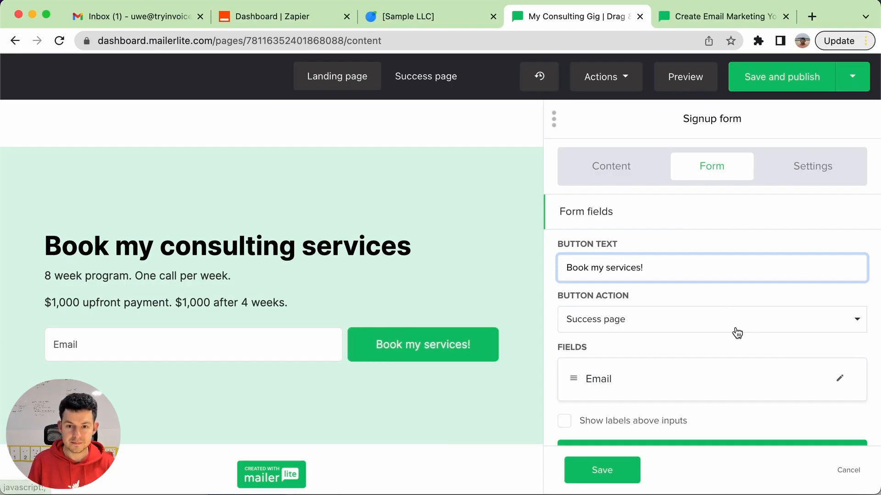
Add Name and Last name fields to the signup form and arrange them in that order above the Email field
scroll(735, 332, "down", 3)
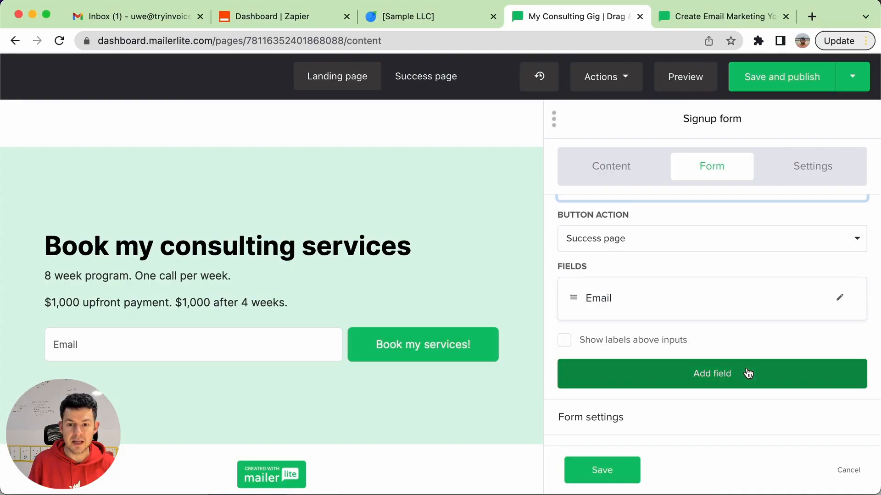
scroll(711, 319, "down", 1)
left_click(720, 372)
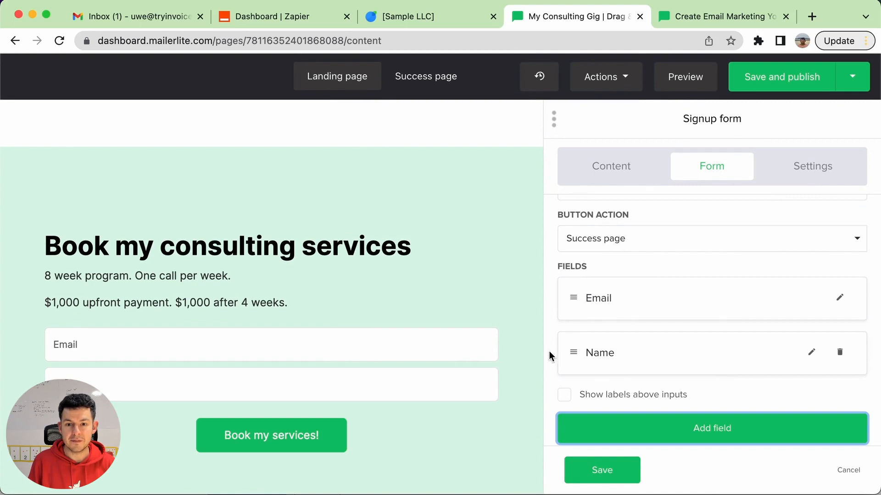
left_click_drag(564, 354, 564, 287)
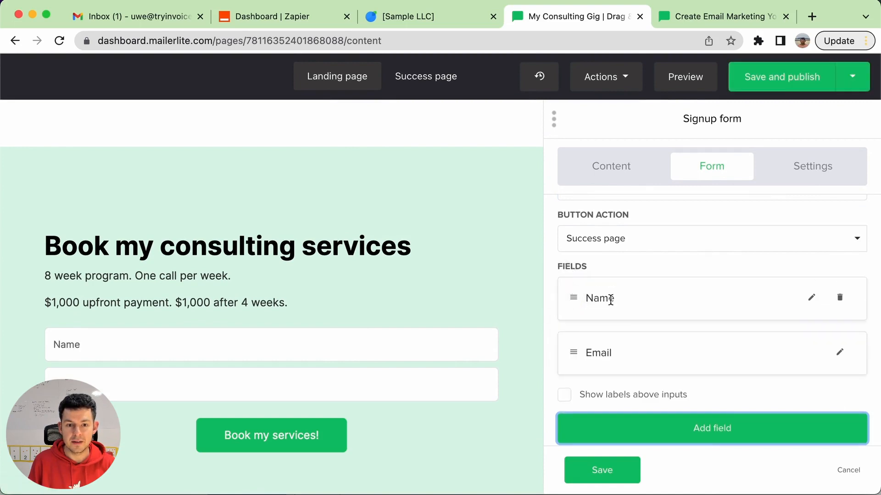
left_click(694, 426)
left_click_drag(574, 407, 580, 334)
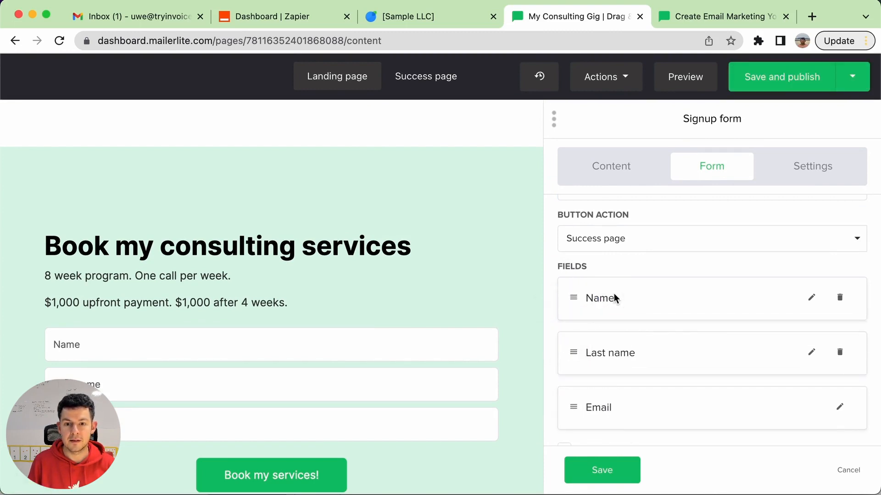
Label the signup form's Name field "First name", make it required and save the field's changes
left_click(811, 298)
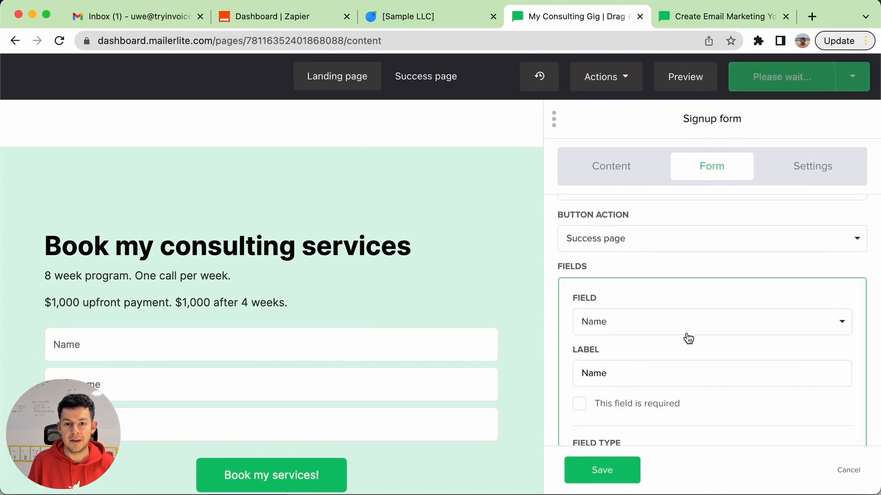
double_click(622, 373)
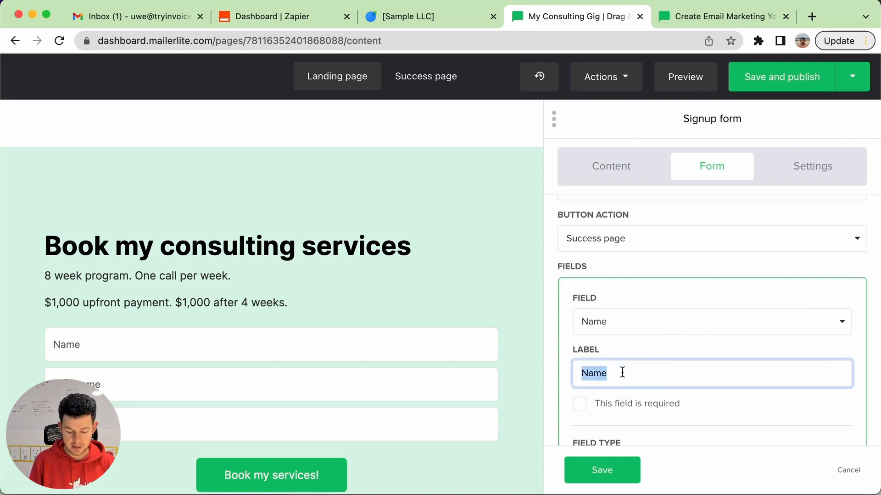
key("Left")
type("First")
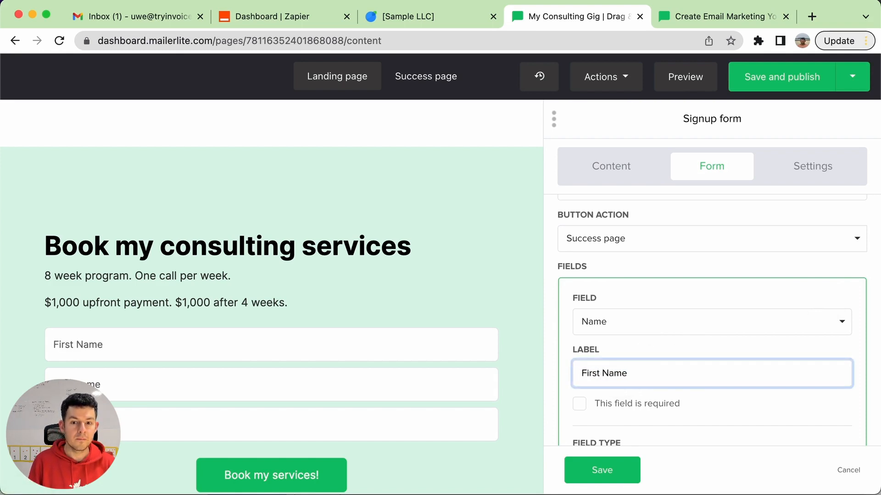
key("shift+End")
type("name")
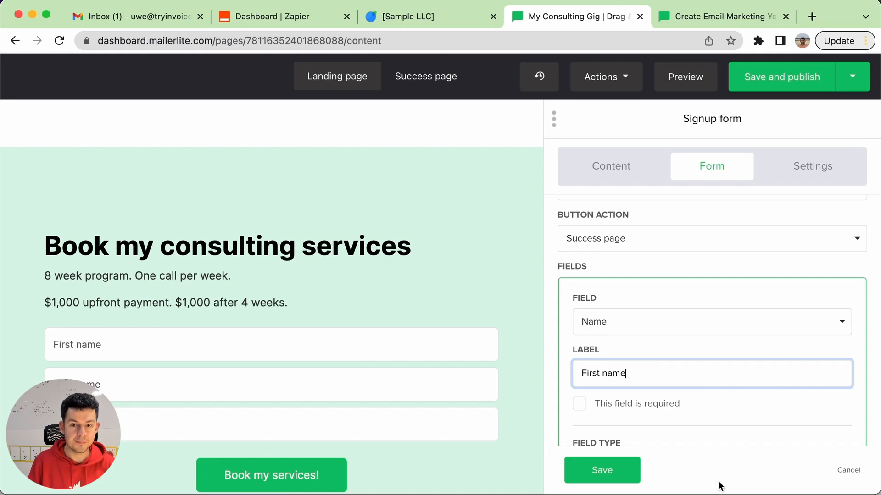
left_click(598, 405)
scroll(599, 405, "down", 1)
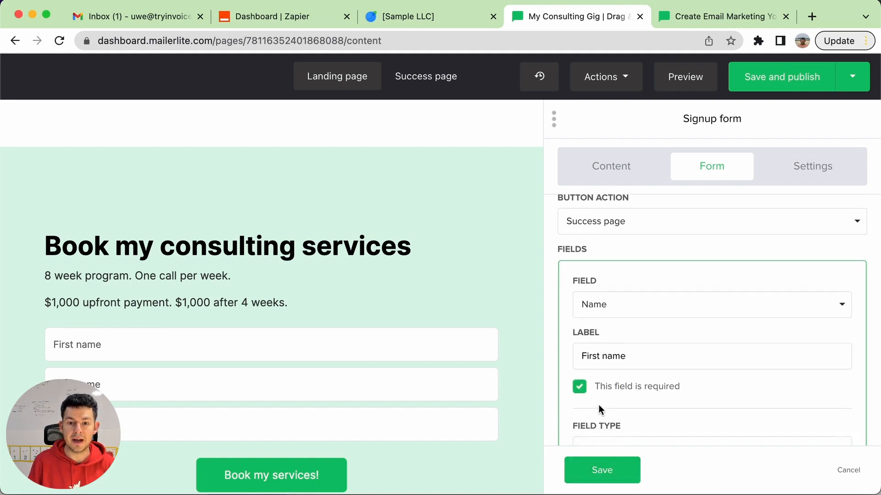
scroll(592, 404, "down", 2)
left_click(601, 428)
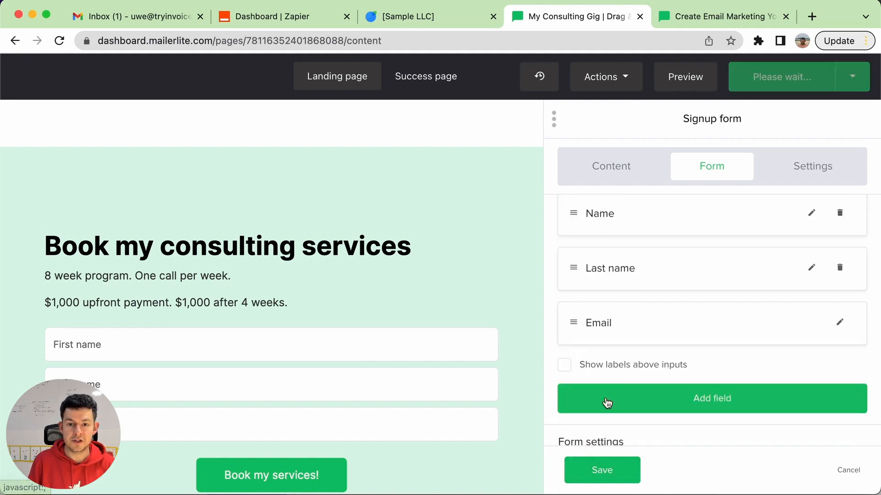
Make the signup form's Last name field required and save the changes of the Last name and Email fields
left_click(810, 268)
scroll(734, 302, "down", 2)
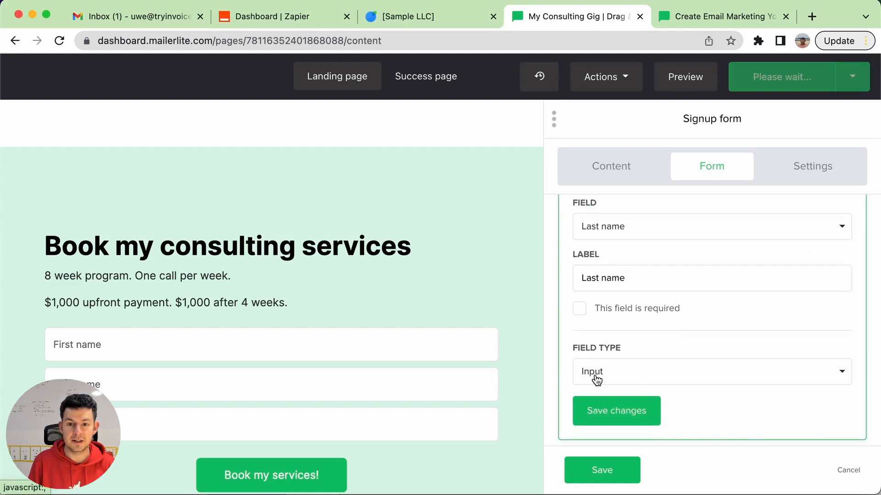
left_click(615, 307)
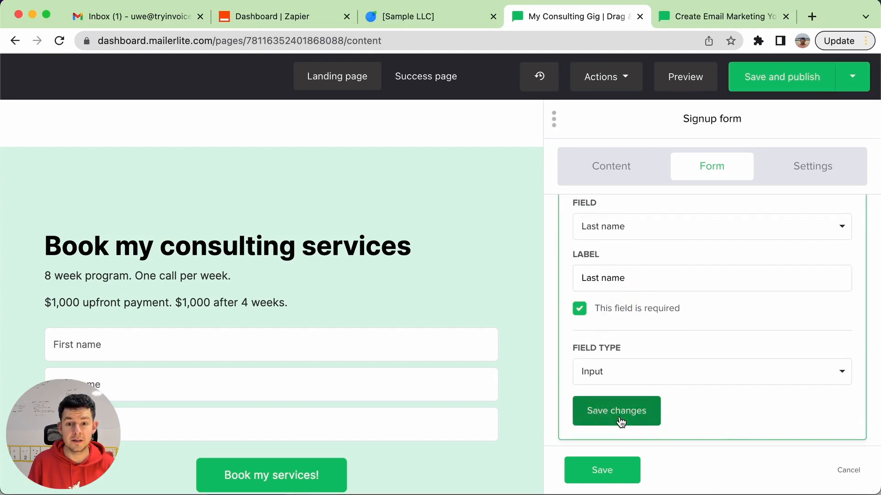
left_click(619, 409)
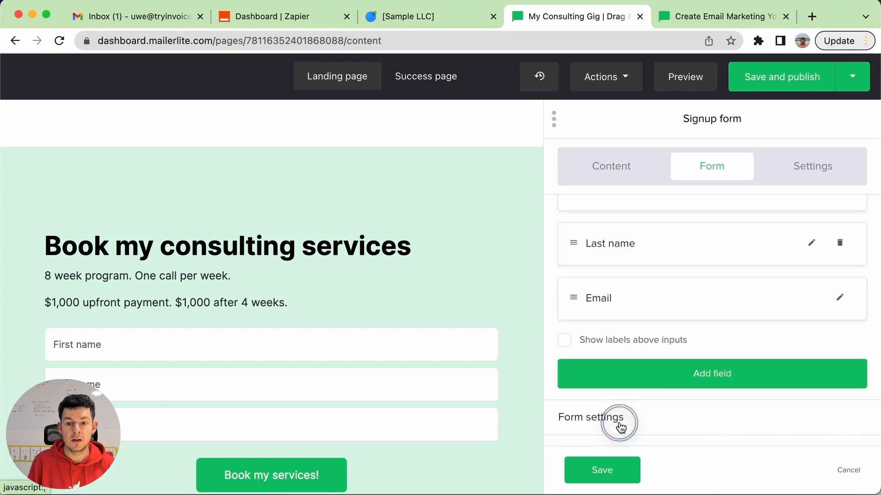
left_click(838, 299)
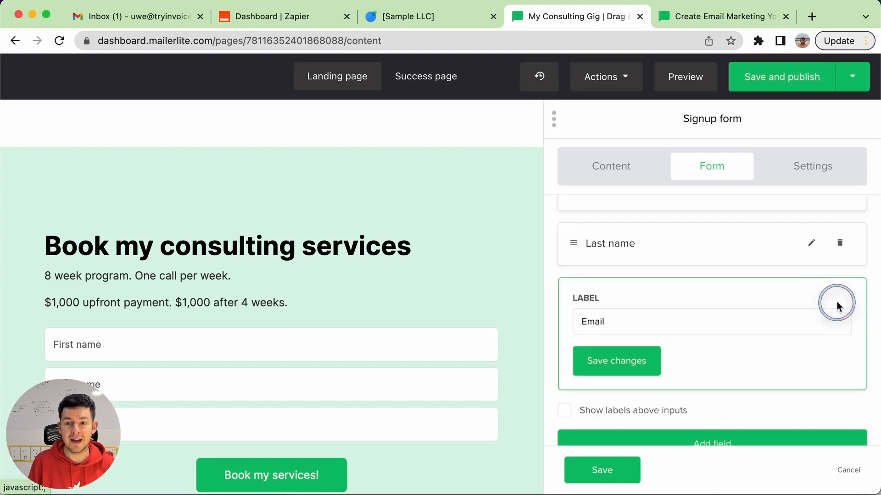
left_click(625, 364)
Enable the Privacy policy option in the signup form's settings and save the form
scroll(232, 371, "down", 2)
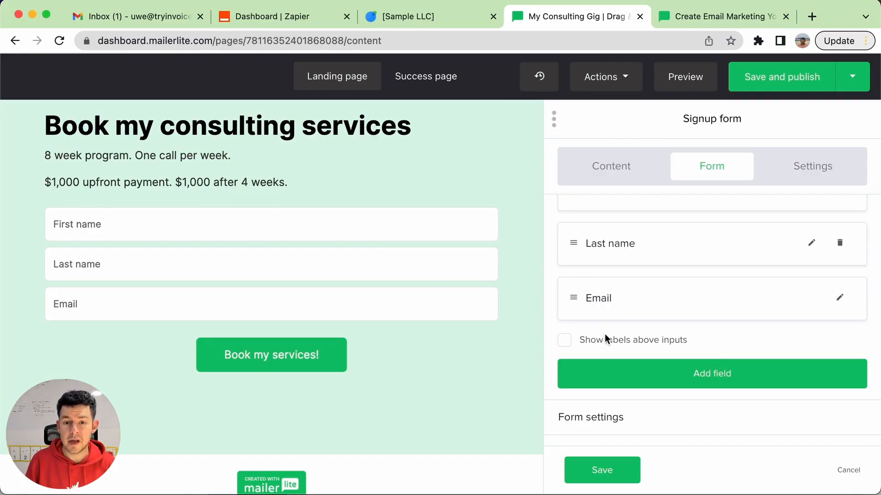
left_click(582, 428)
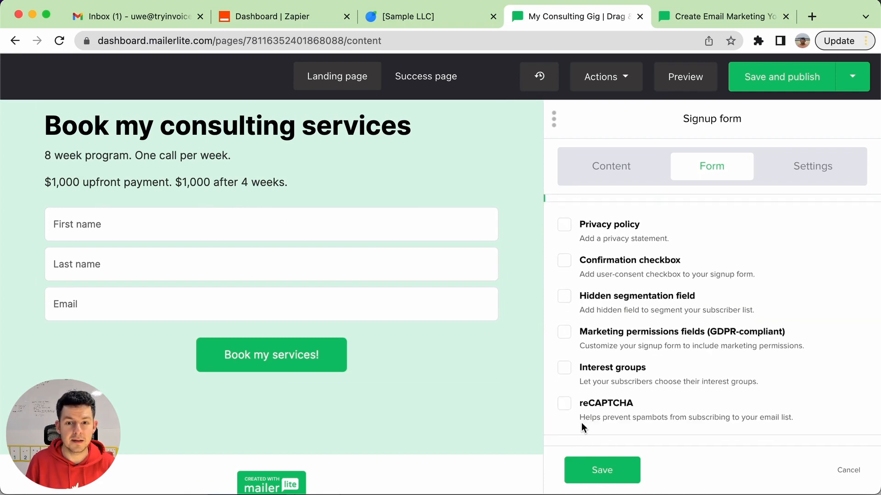
left_click(591, 230)
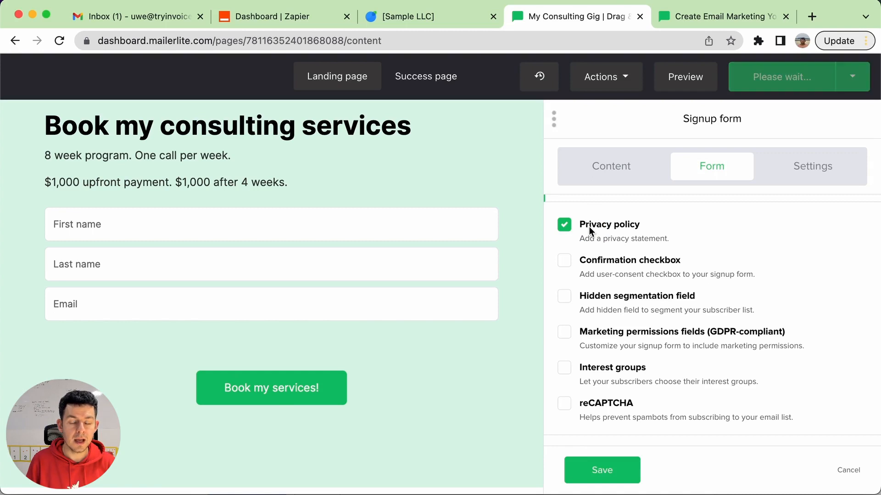
left_click(591, 468)
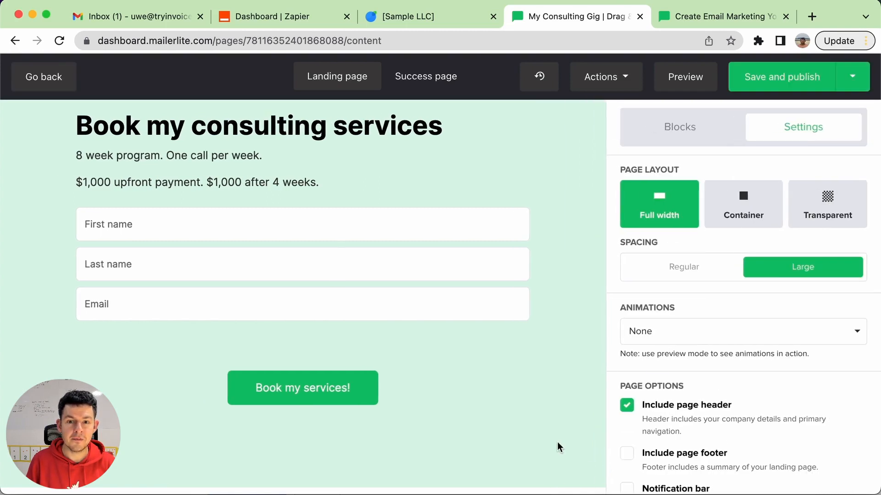
Write the privacy statement "By clicking the payment button you agree to our Terms and conditions." above the booking button and save it
left_click(340, 345)
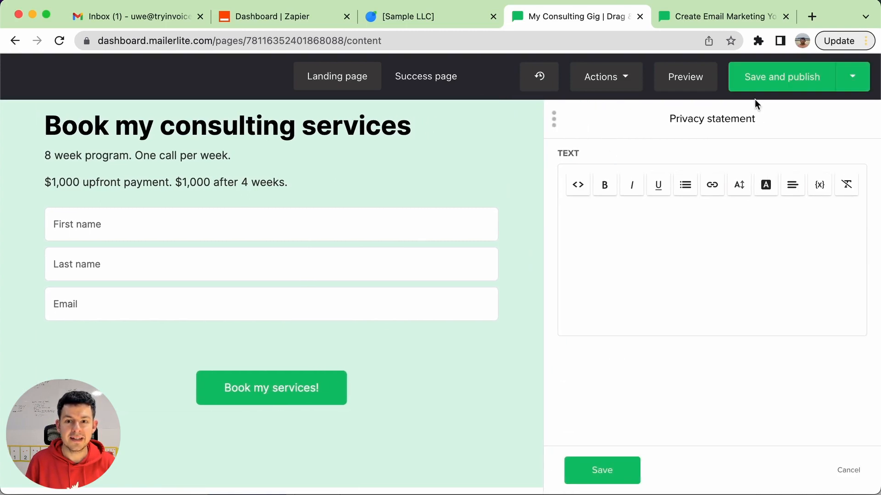
left_click(636, 241)
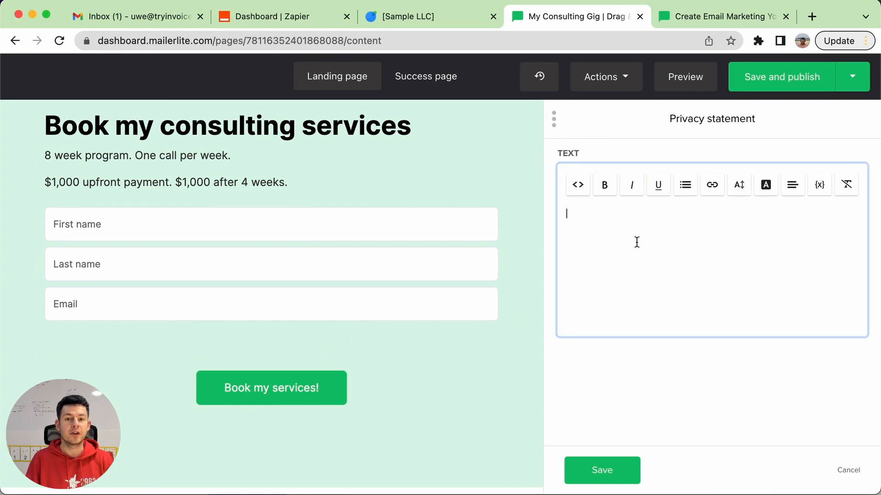
type("B")
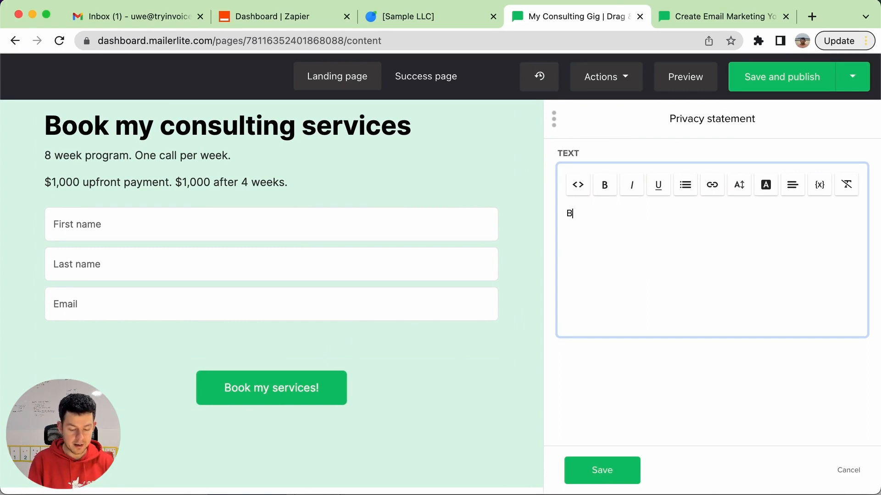
type("y cliki")
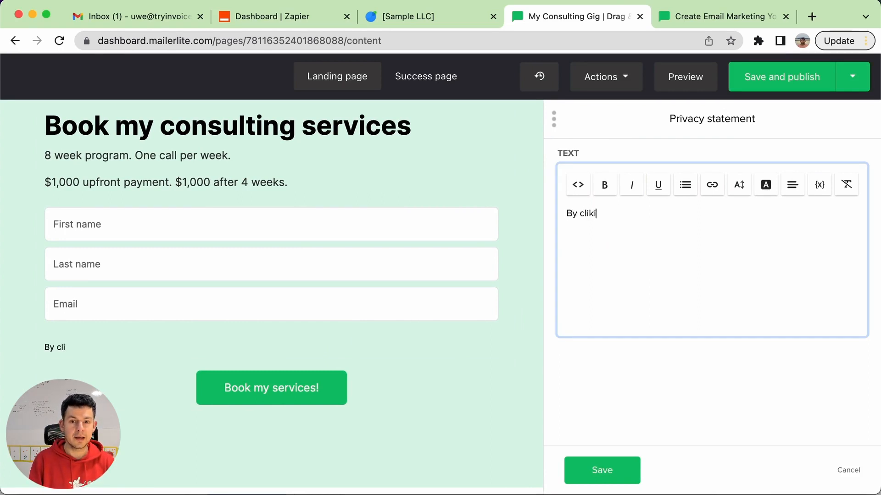
type("ng the pa")
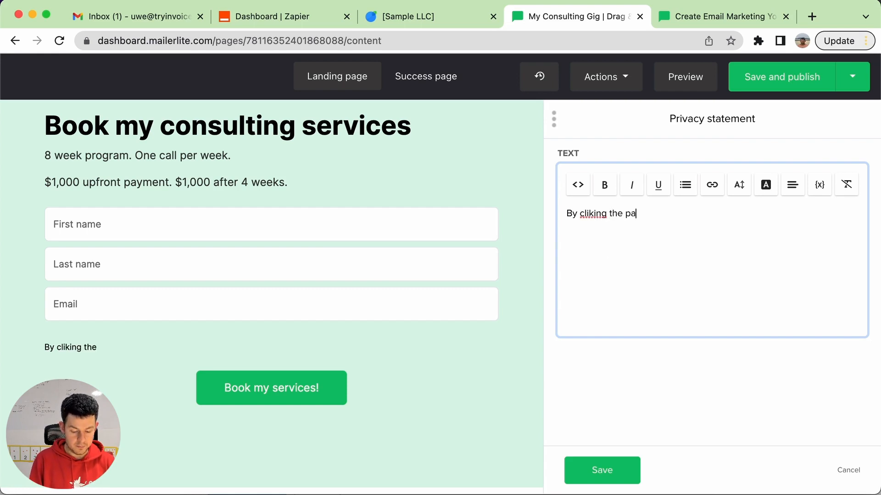
type("yment button you ag")
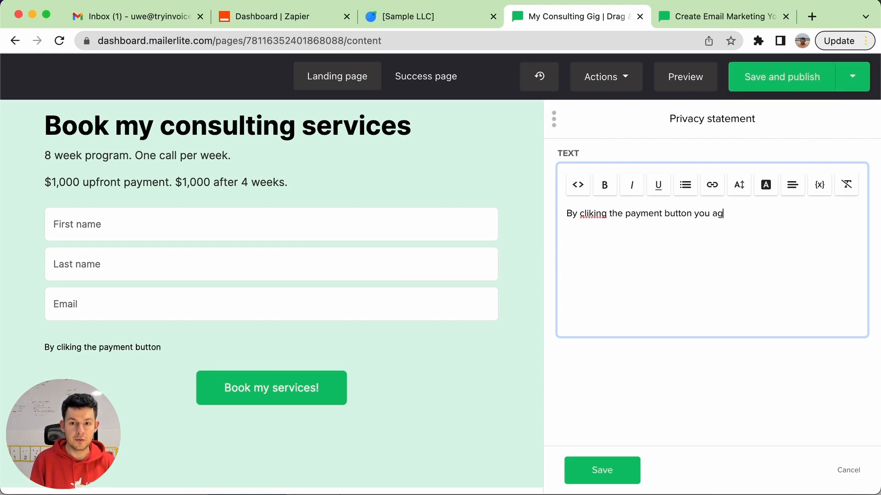
type("ree to our ")
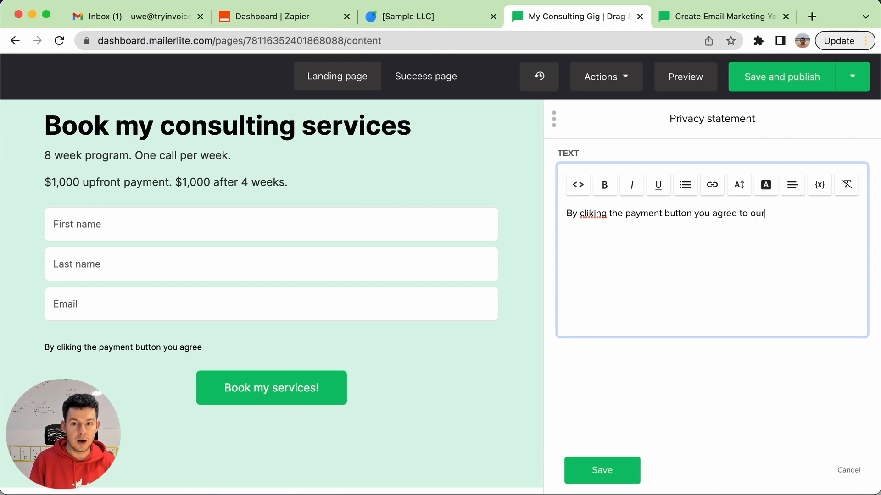
type("Terms")
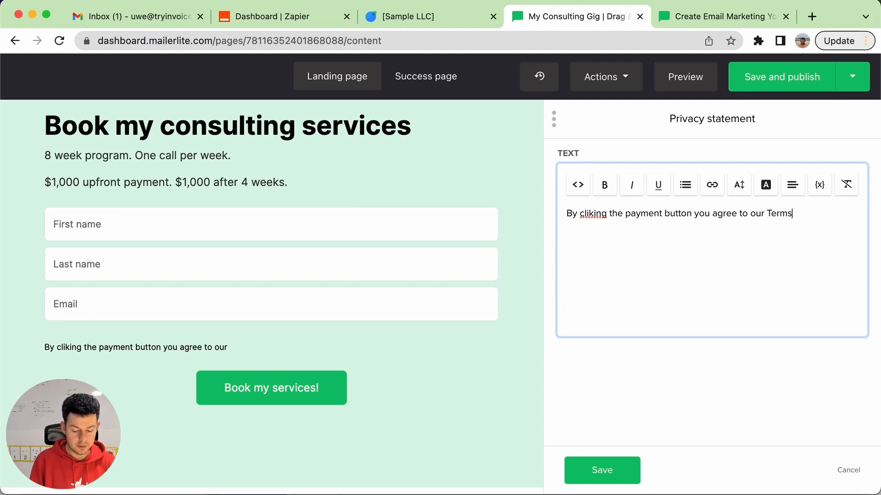
type(" and conditions.")
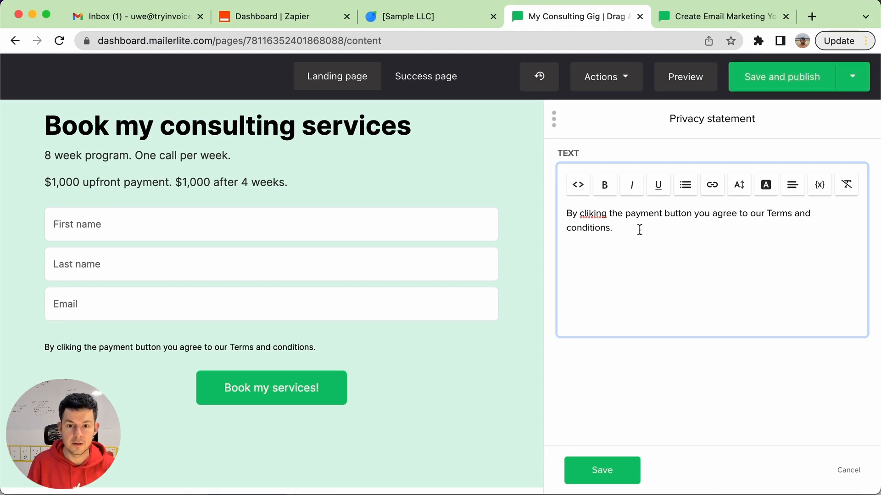
left_click(606, 480)
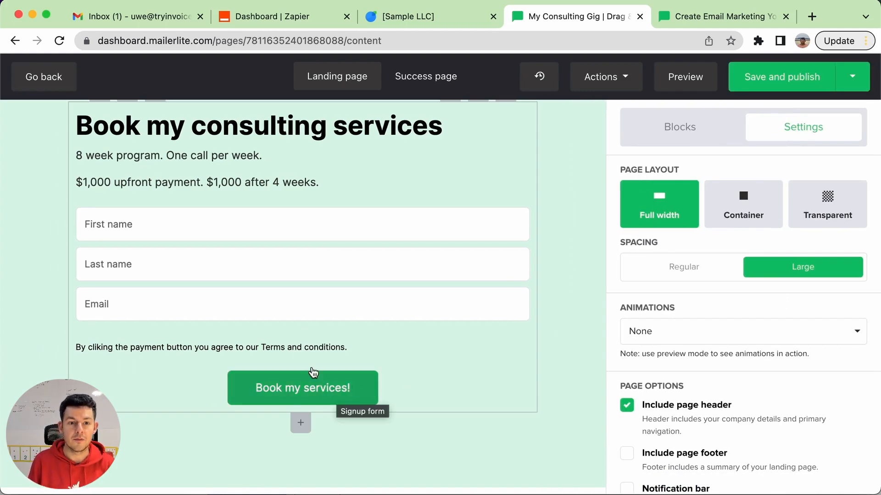
left_click(301, 346)
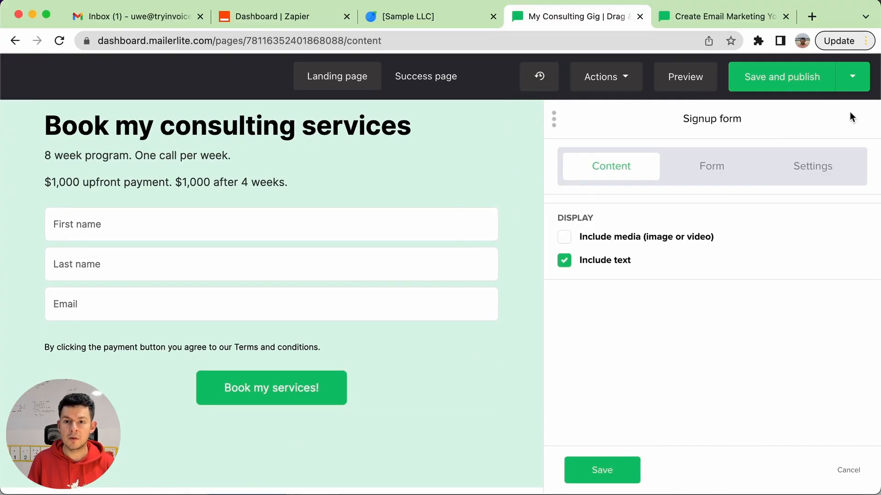
Save and publish the landing page, and review the live page through its signup form section
left_click(806, 86)
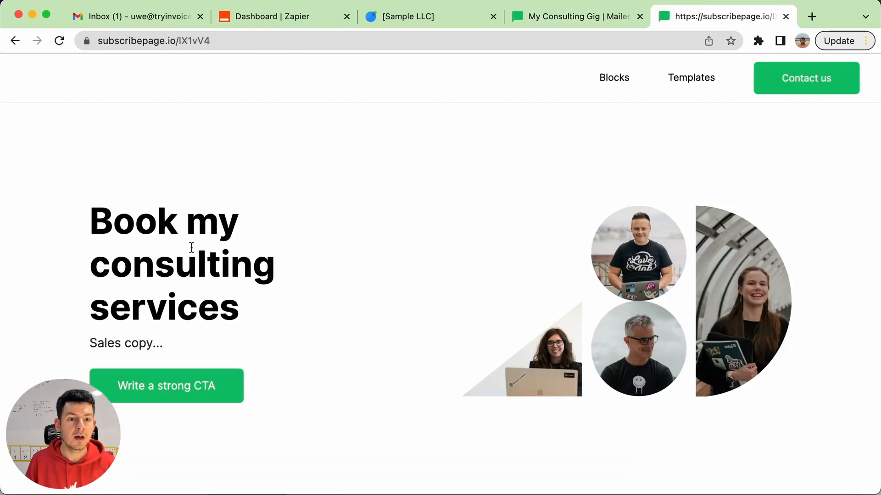
scroll(637, 270, "down", 10)
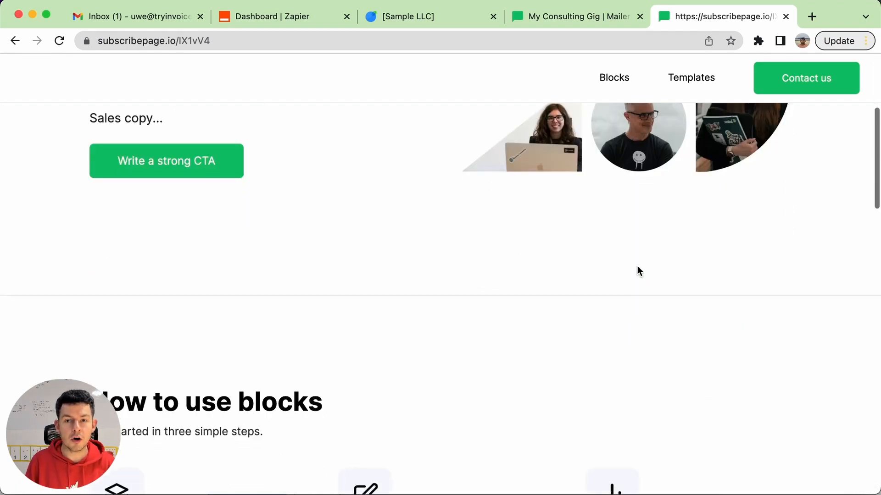
scroll(591, 294, "down", 10)
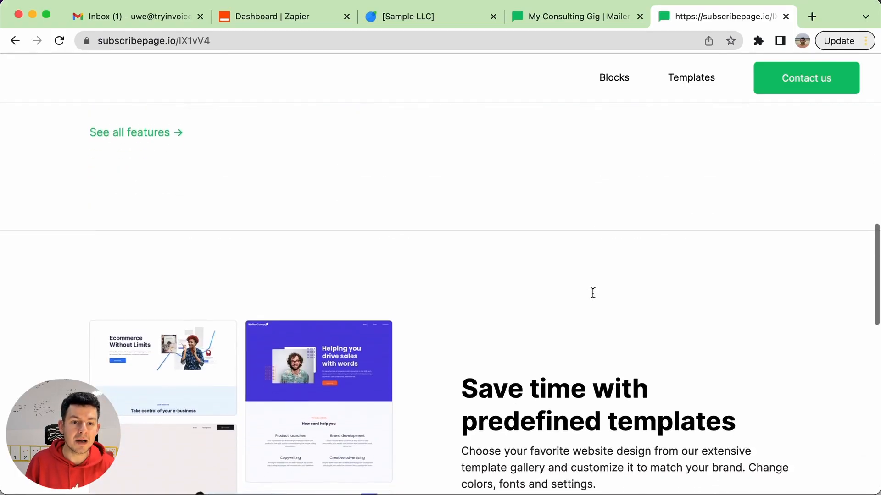
scroll(591, 293, "down", 7)
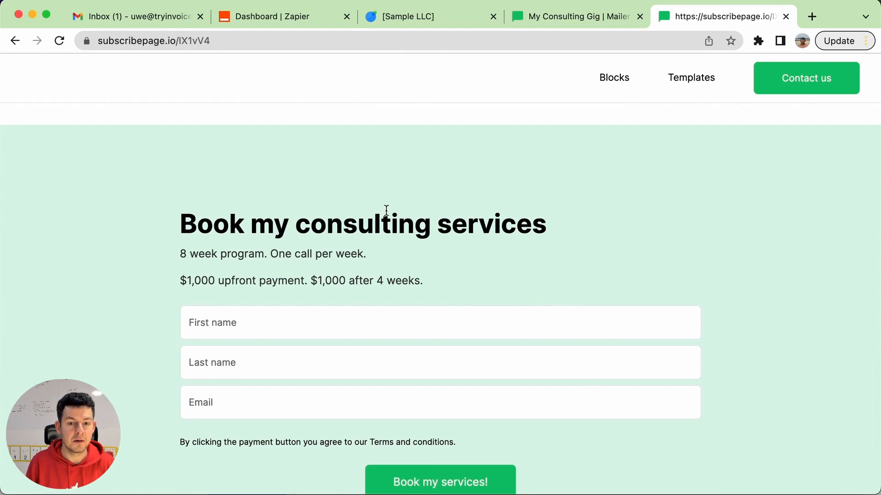
scroll(303, 226, "down", 5)
scroll(258, 279, "up", 6)
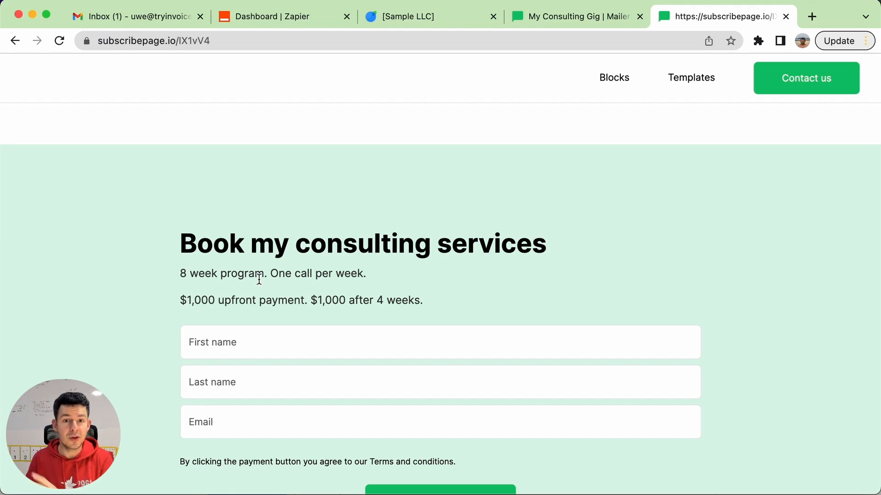
Switch to the Zapier dashboard and set up a new Zap connecting MailerLite with InvoiceBerry
left_click(256, 17)
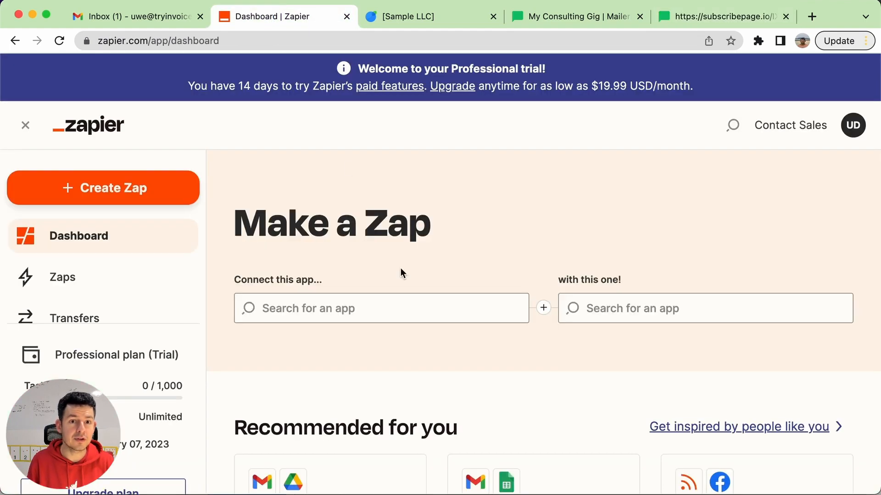
left_click(342, 306)
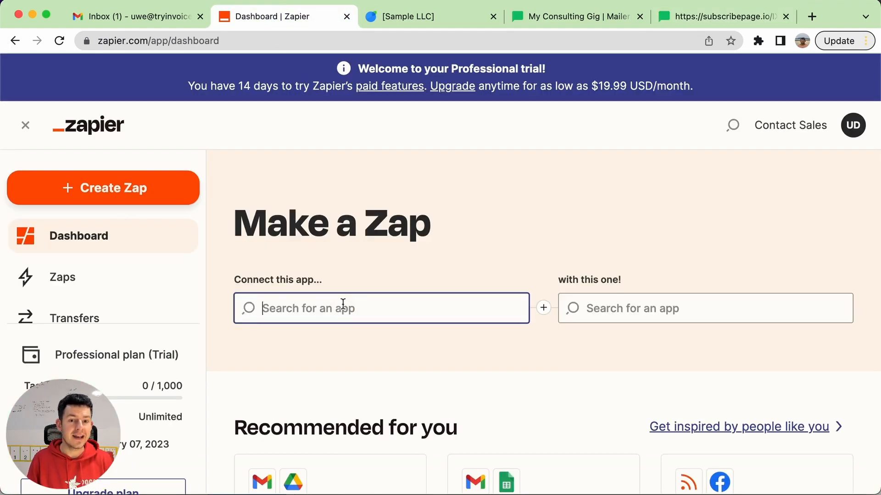
type("mailerlite")
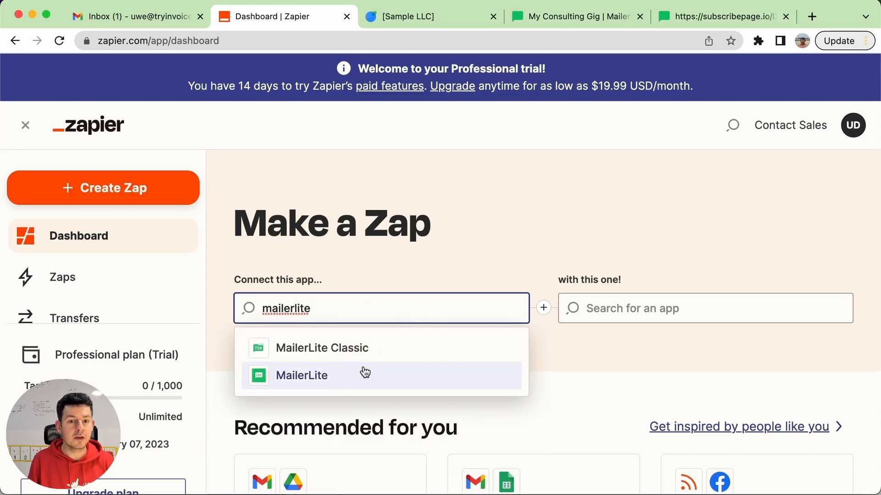
left_click(386, 381)
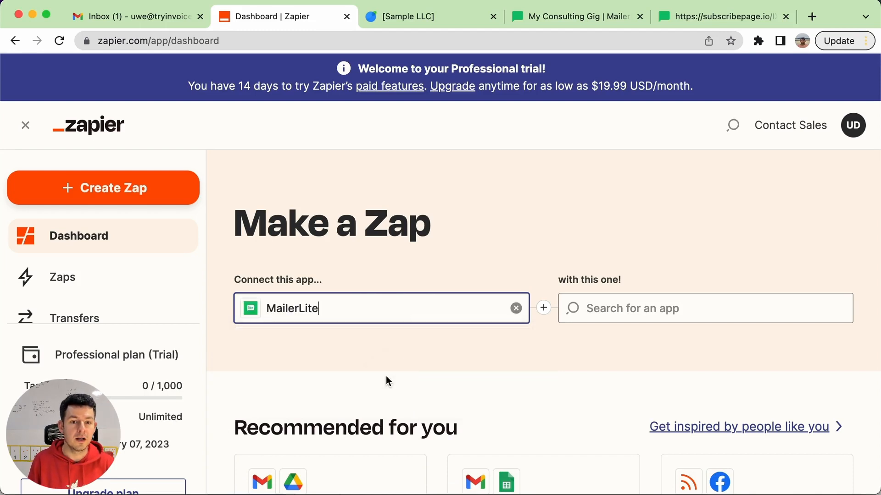
left_click(658, 309)
type("invoiceberry")
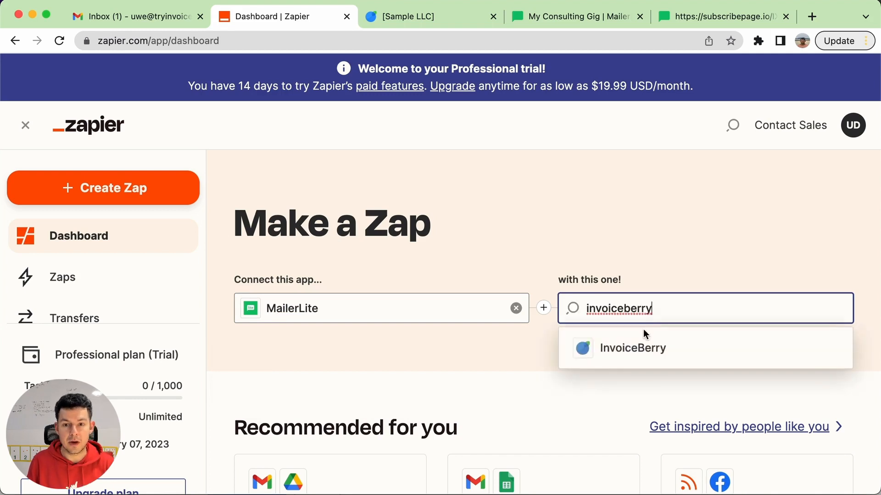
left_click(631, 345)
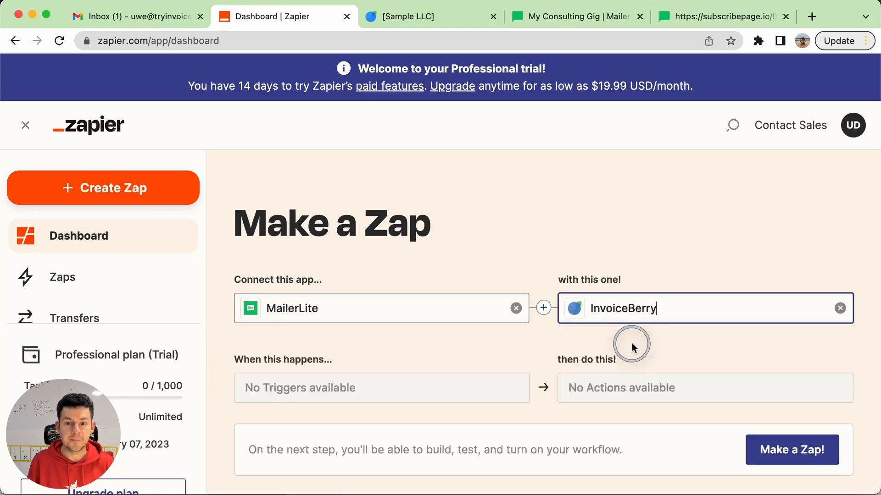
Choose "Subscriber Added to Group" as the MailerLite trigger of the Zap
scroll(536, 272, "down", 5)
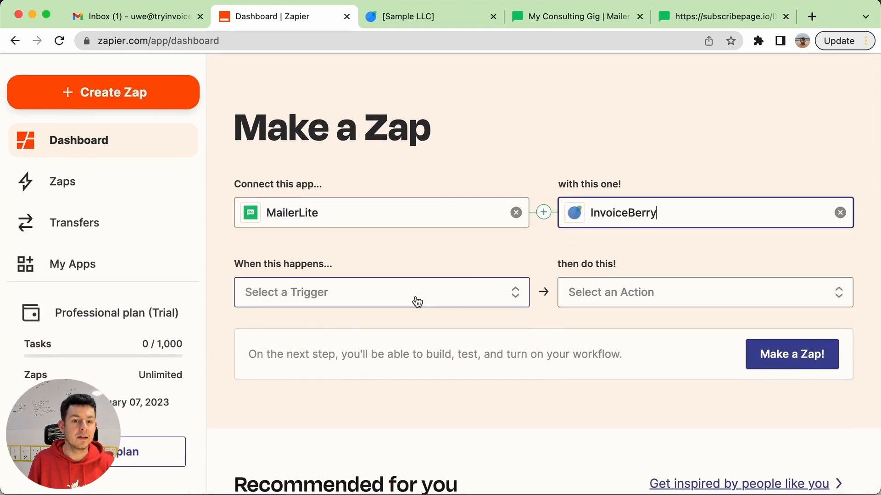
left_click(417, 301)
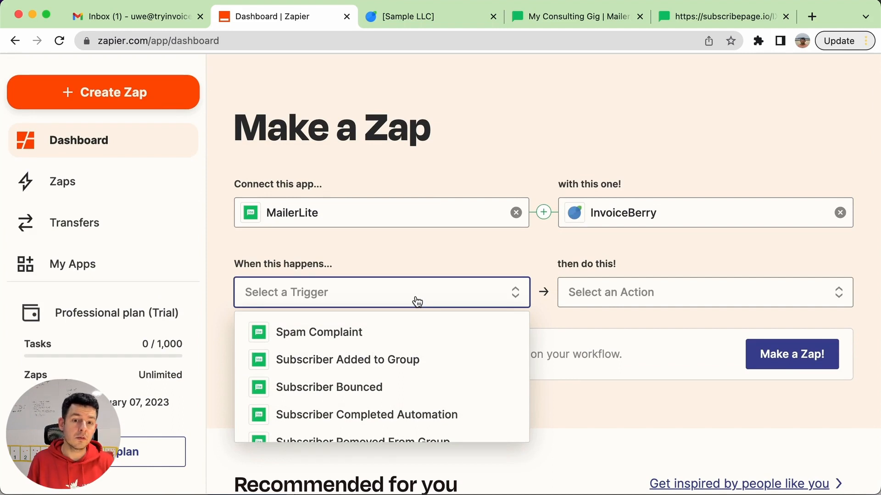
scroll(417, 298, "down", 1)
scroll(417, 369, "down", 2)
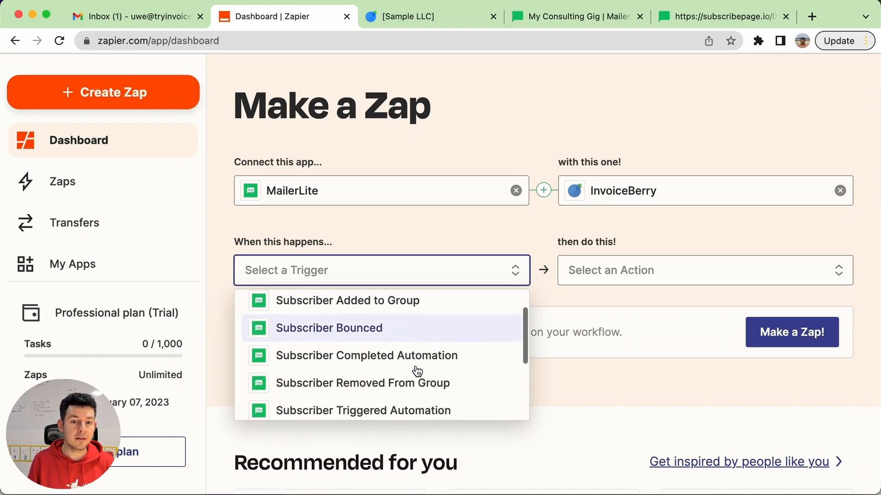
scroll(416, 369, "up", 1)
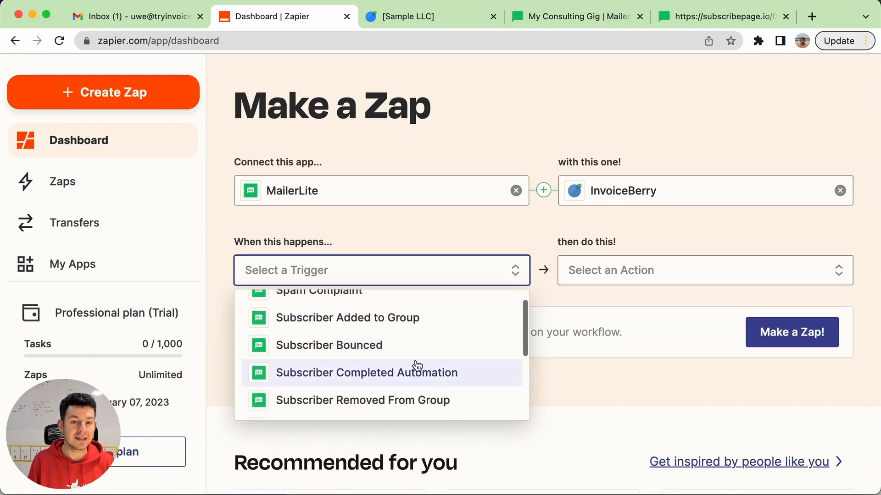
left_click(408, 329)
Choose "Create Invoice" as the InvoiceBerry action of the Zap and open the Zap in the editor
left_click(637, 285)
left_click(653, 231)
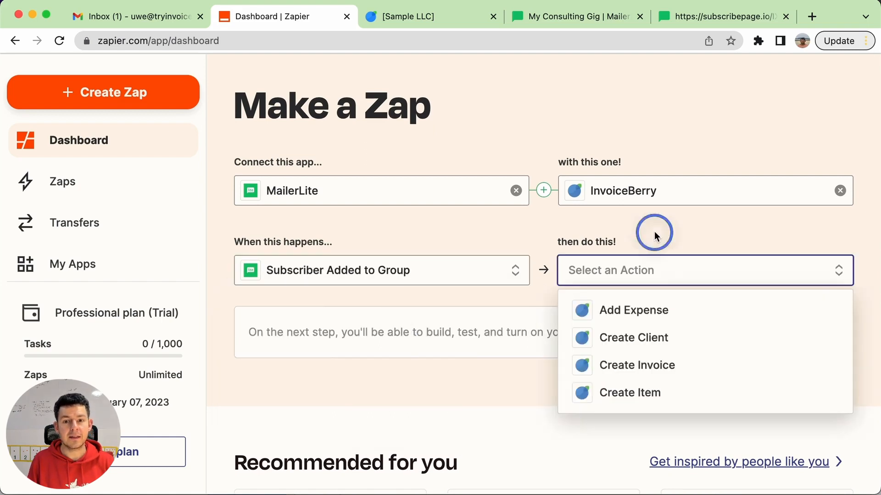
left_click(654, 274)
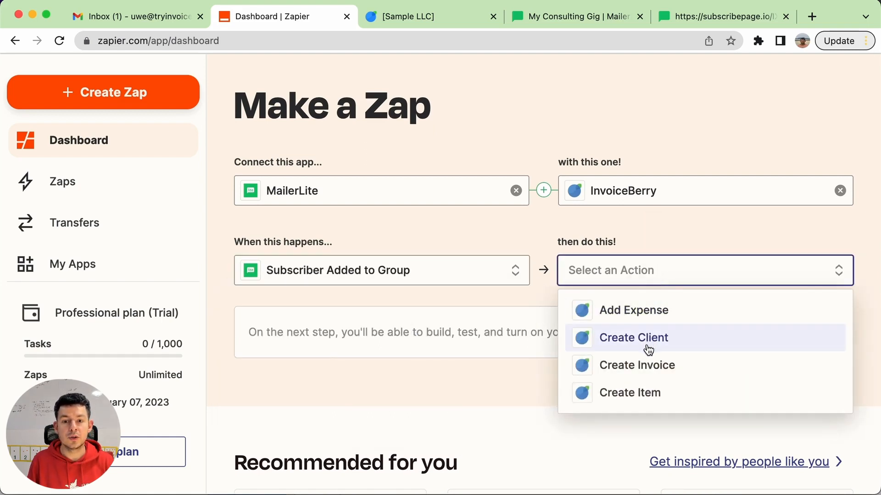
left_click(642, 365)
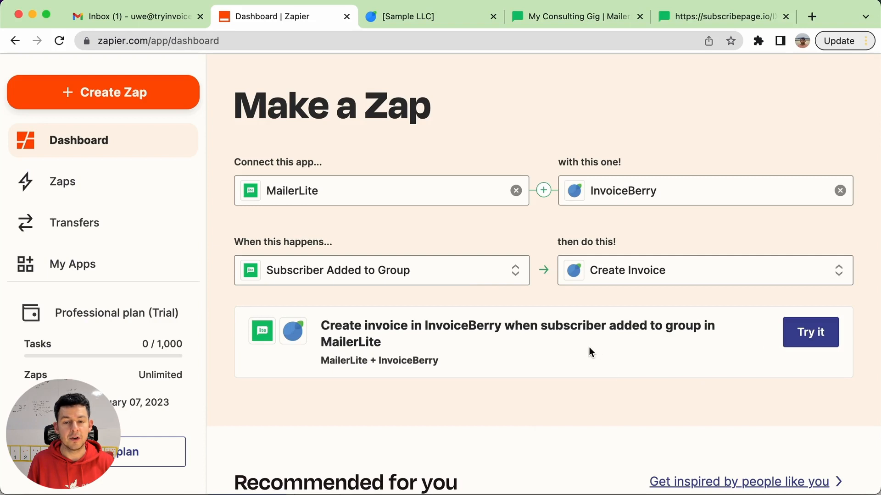
left_click(810, 334)
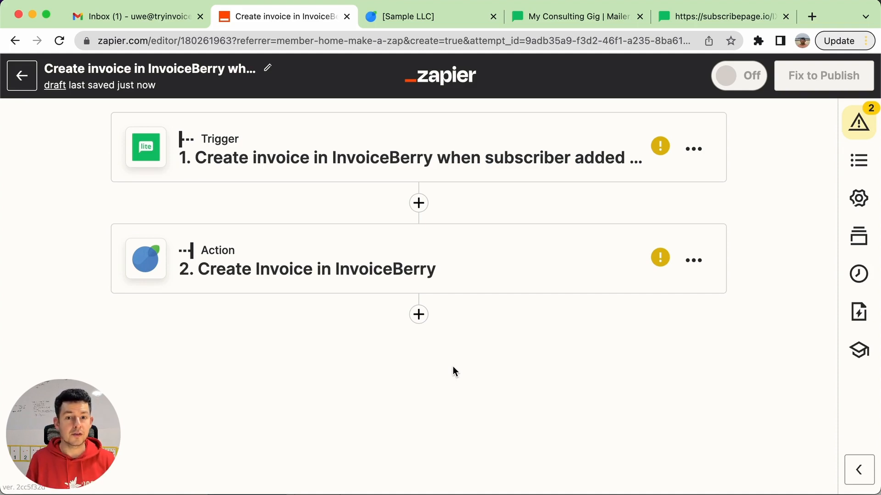
Connect the MailerLite Acme Corp account to the trigger, authorize Zapier's access, and continue to the trigger setup
left_click(479, 141)
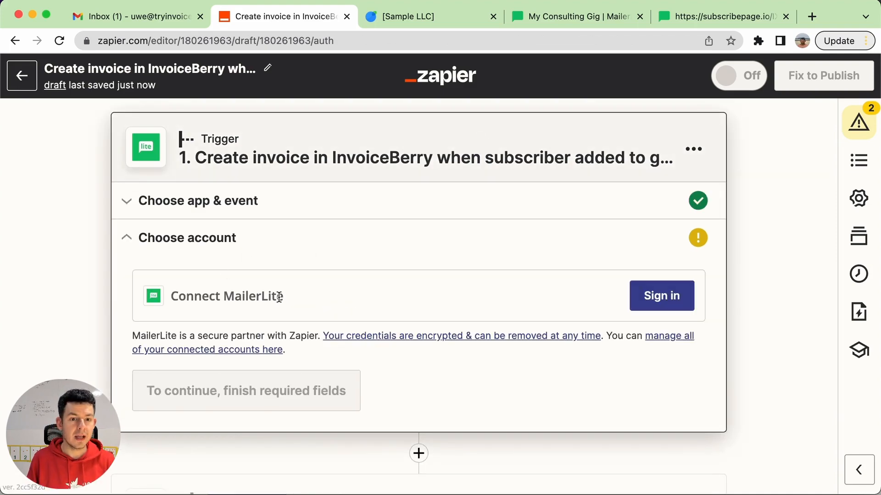
left_click(661, 299)
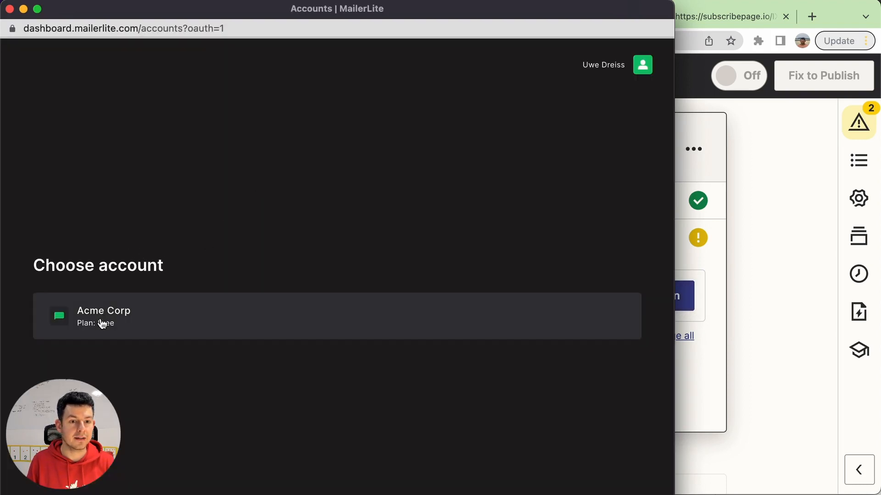
left_click(154, 316)
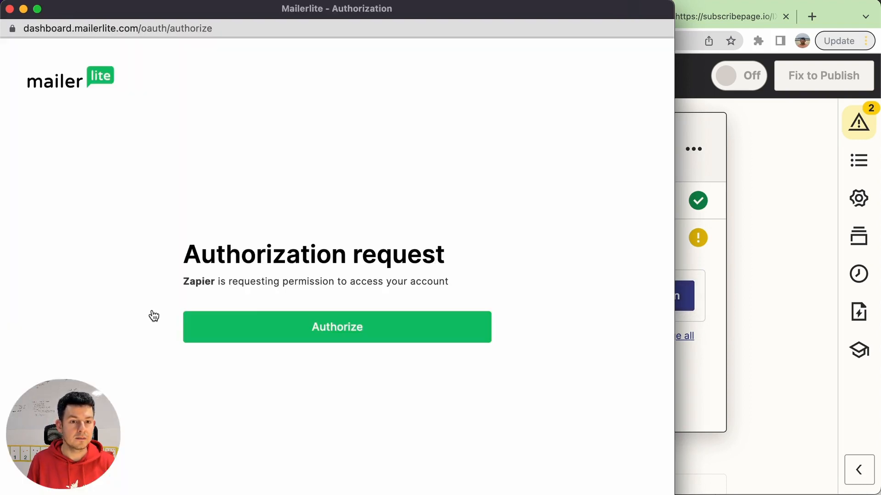
left_click(347, 331)
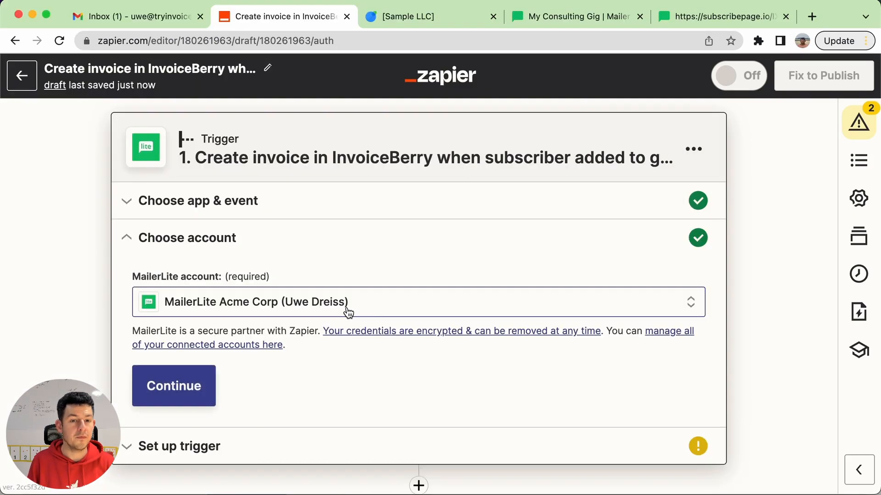
left_click(348, 312)
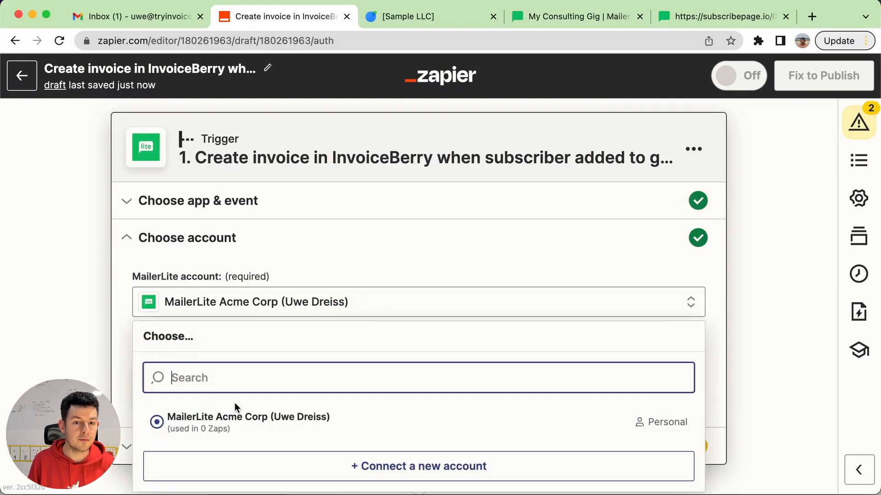
left_click(235, 418)
left_click(155, 398)
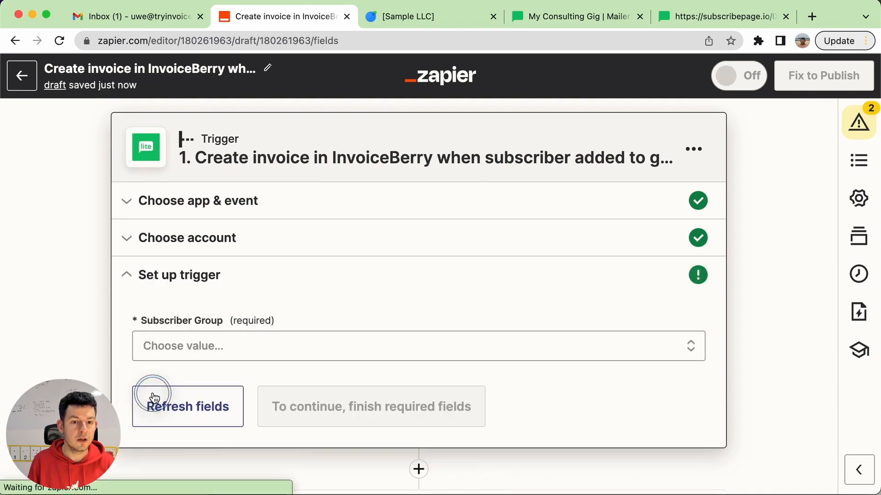
Set the trigger's subscriber group to "Consulting clients" and run the trigger test
left_click(256, 357)
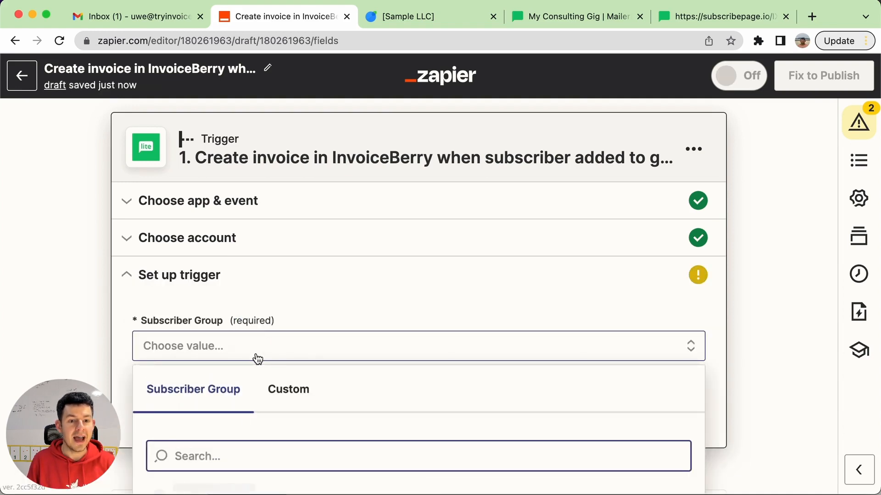
scroll(411, 275, "down", 2)
scroll(526, 204, "down", 3)
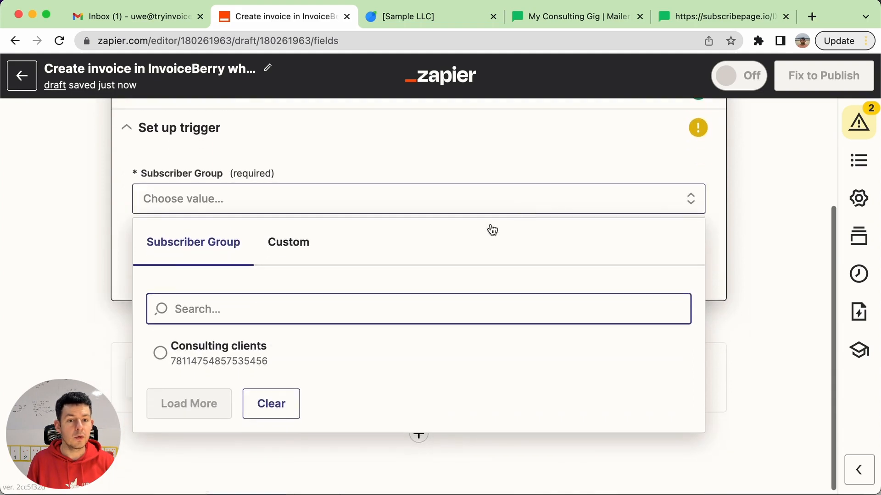
left_click(204, 362)
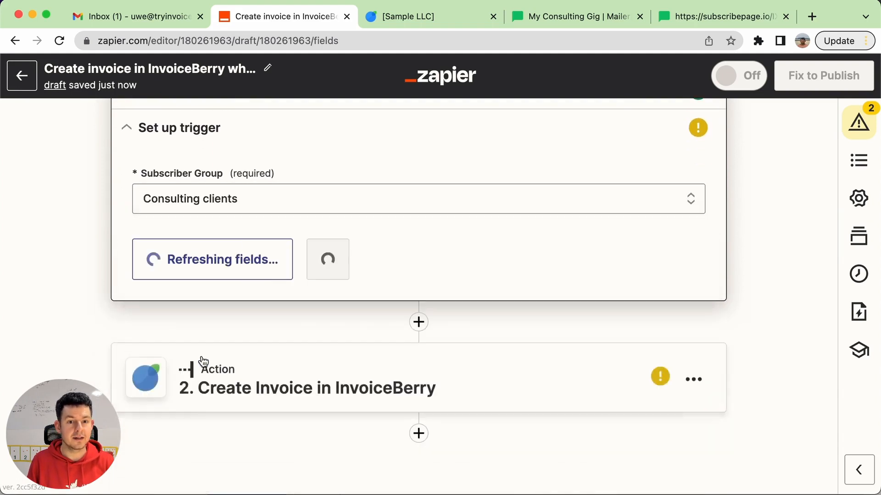
left_click(318, 252)
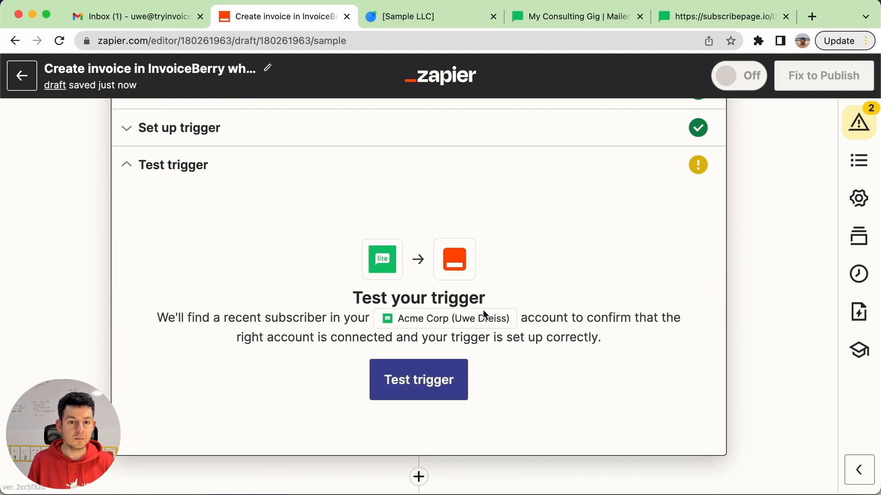
left_click(421, 385)
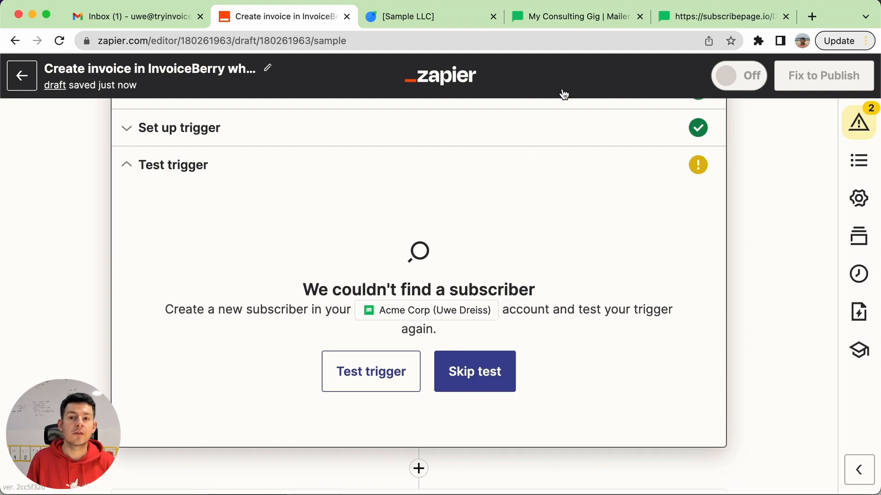
Switch to the live landing page and submit its booking form with a test client's first name, last name and e-mail
left_click(718, 16)
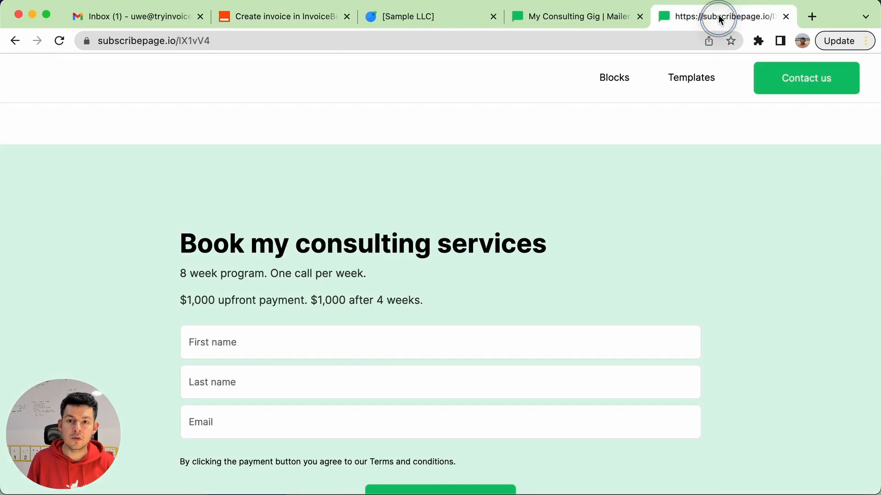
left_click(267, 333)
key("Tab")
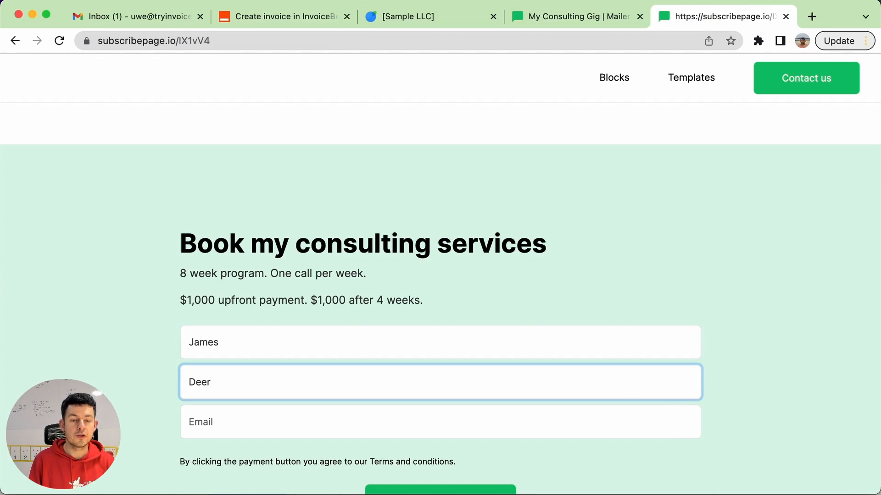
key("Tab")
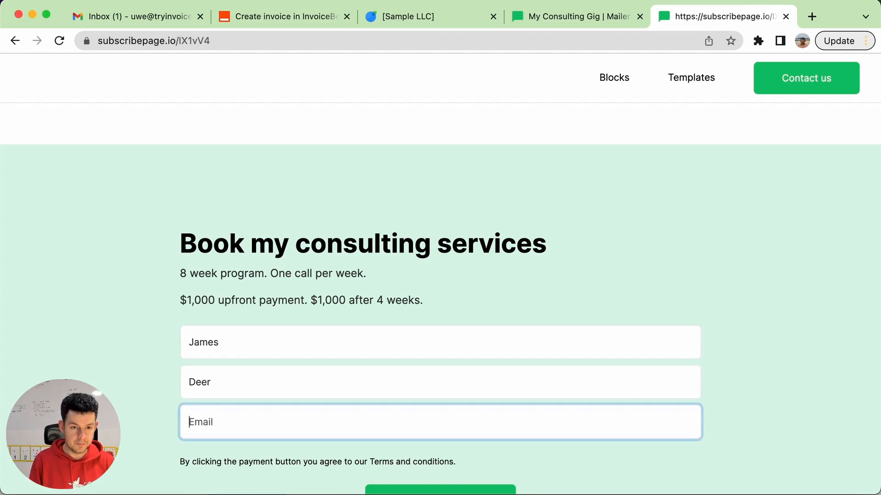
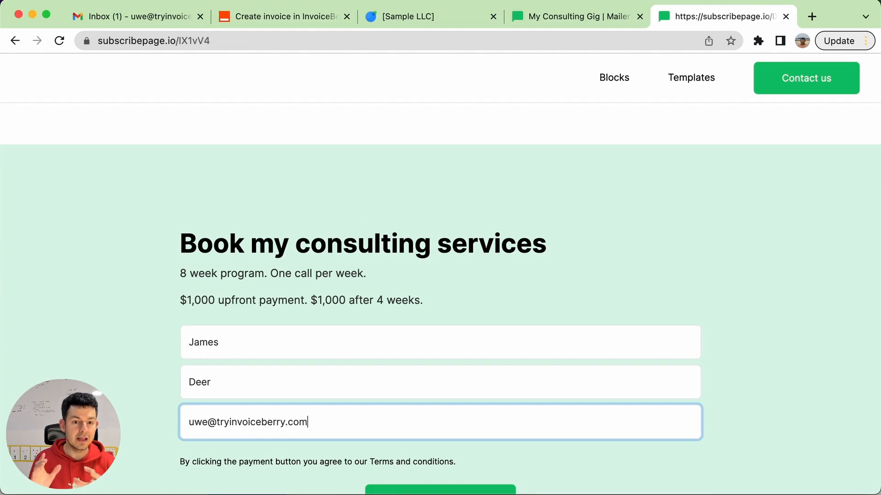
scroll(472, 342, "down", 3)
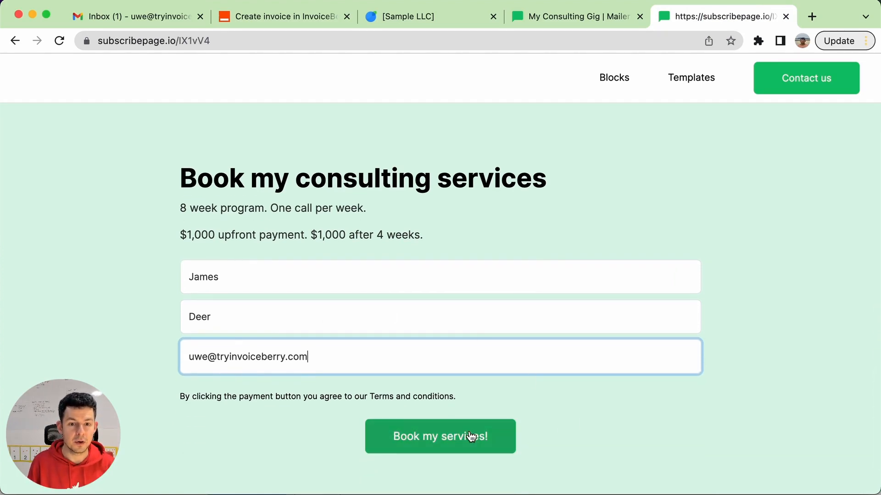
left_click(469, 431)
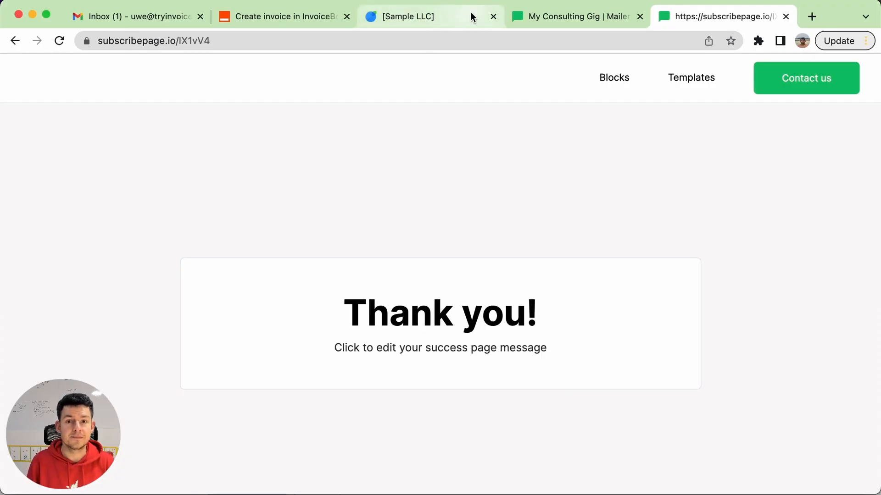
Return to the Zap, rerun the trigger test, review the subscriber's fields, and continue to the InvoiceBerry action
left_click(282, 16)
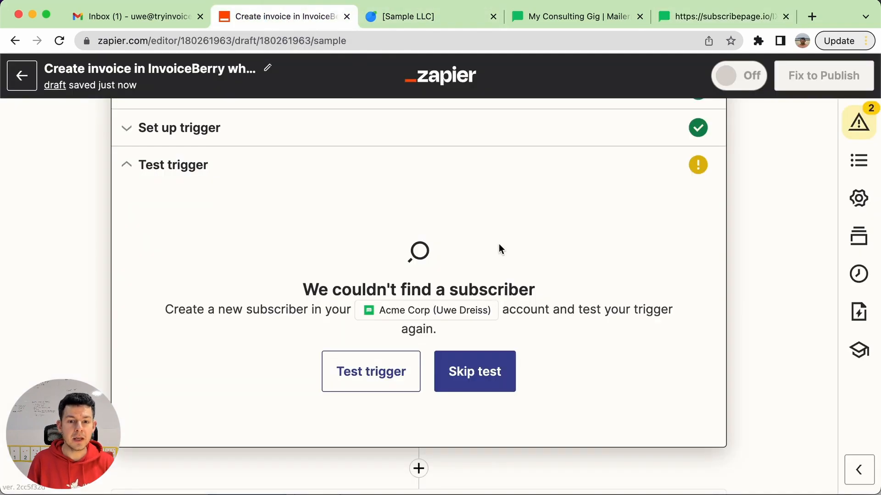
left_click(345, 379)
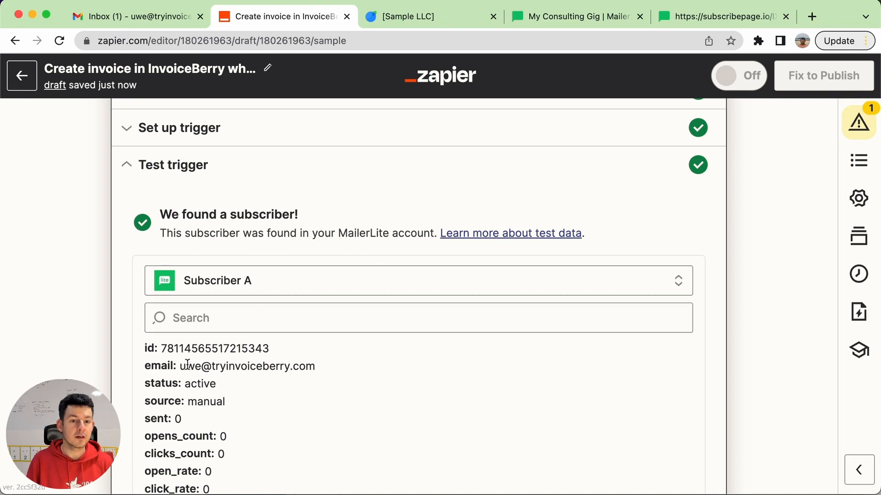
scroll(269, 366, "down", 2)
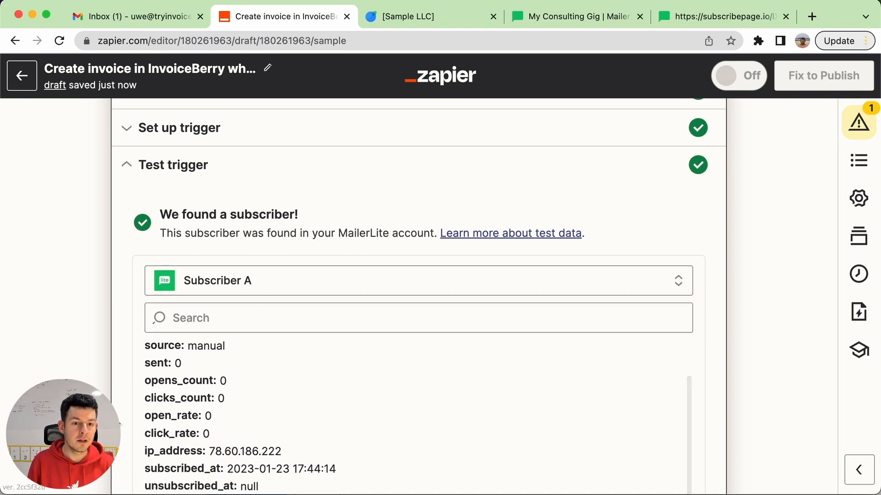
scroll(269, 367, "down", 3)
scroll(291, 359, "down", 3)
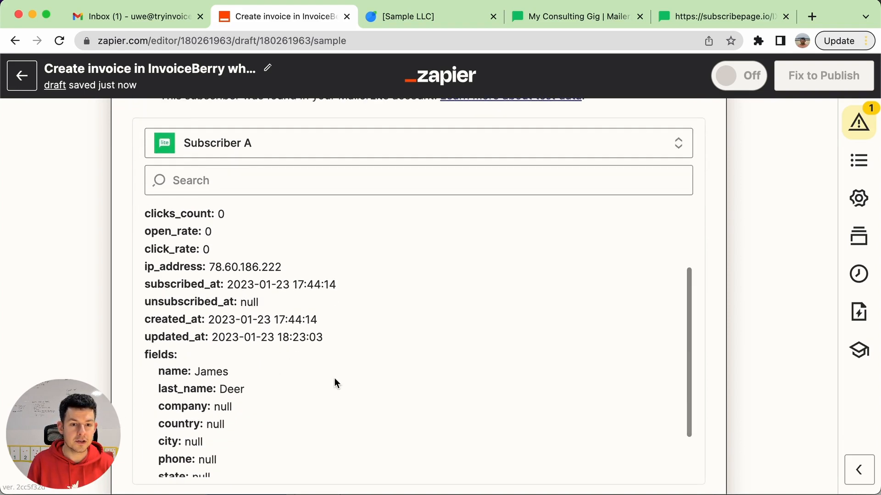
scroll(229, 391, "down", 3)
scroll(39, 367, "down", 5)
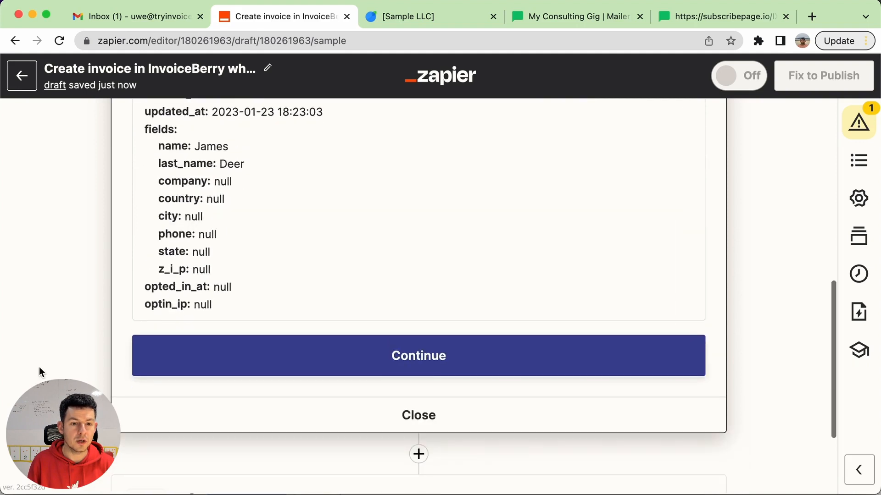
left_click(493, 366)
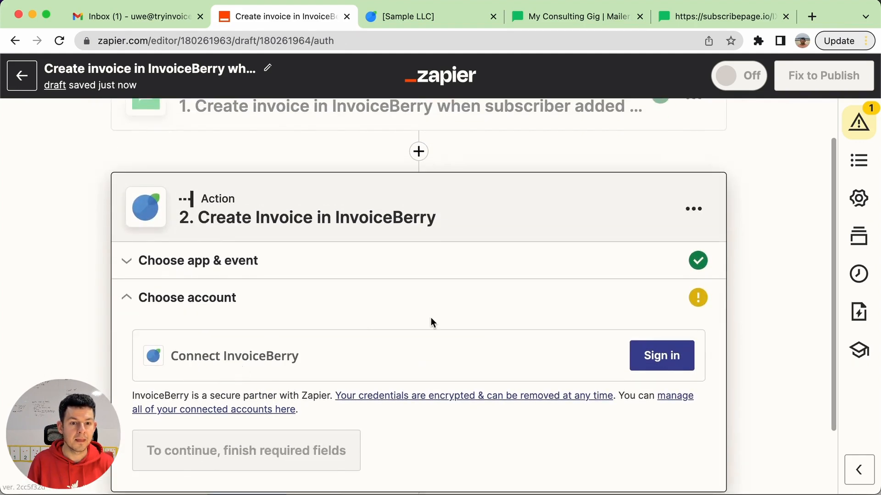
Open the InvoiceBerry account connection for the action, and copy the API key from InvoiceBerry's Integrations settings
left_click(661, 358)
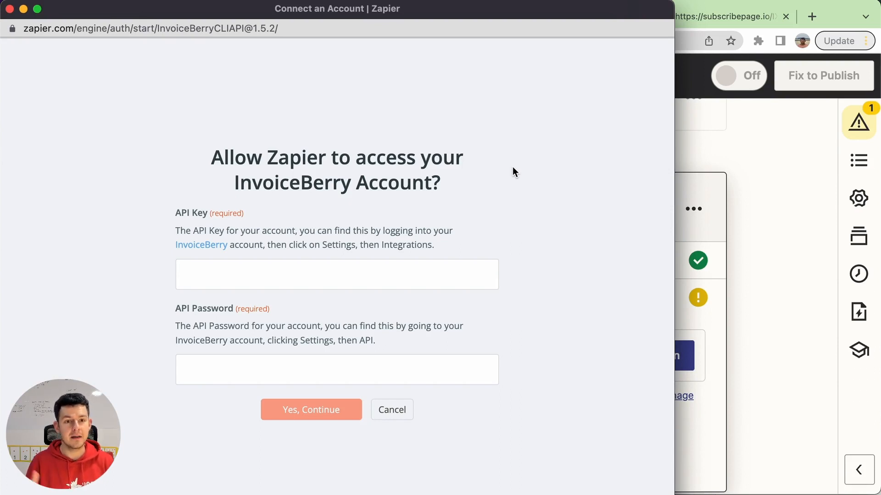
left_click(784, 182)
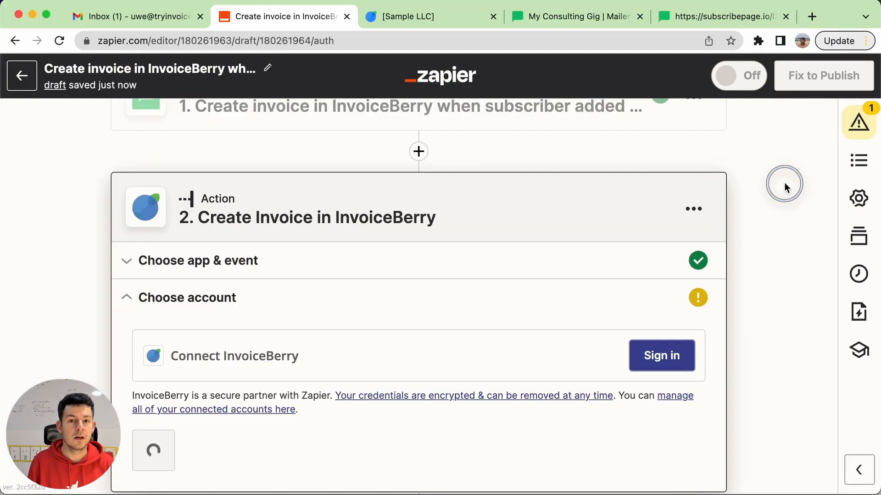
left_click(413, 16)
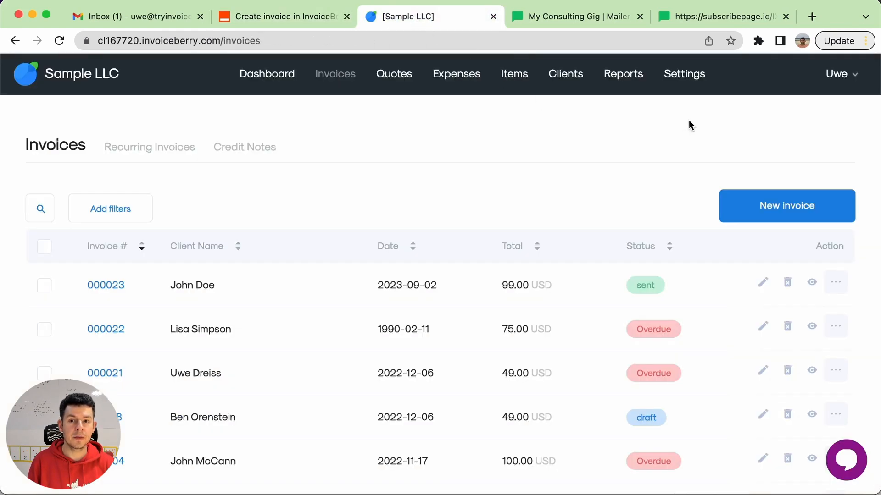
left_click(685, 75)
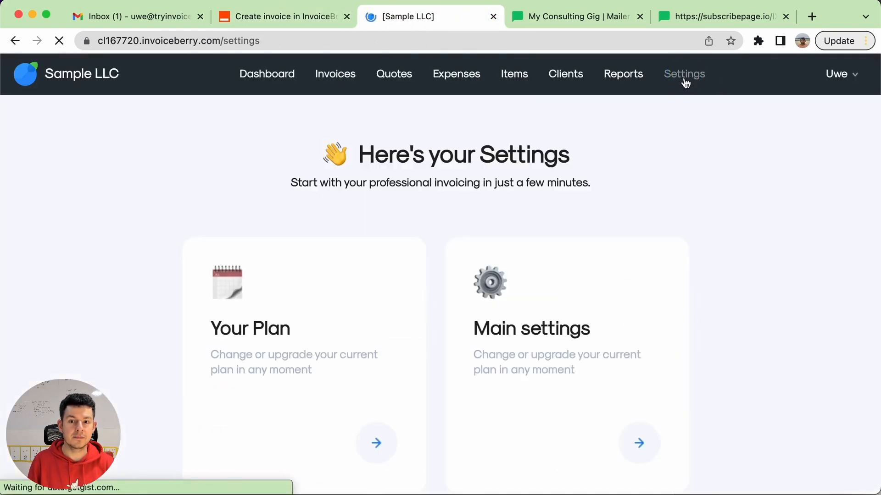
left_click(613, 374)
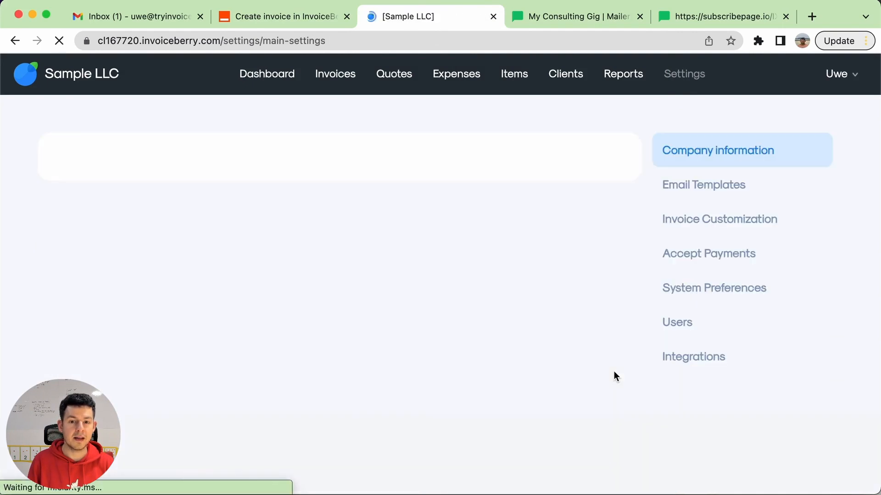
scroll(614, 370, "down", 1)
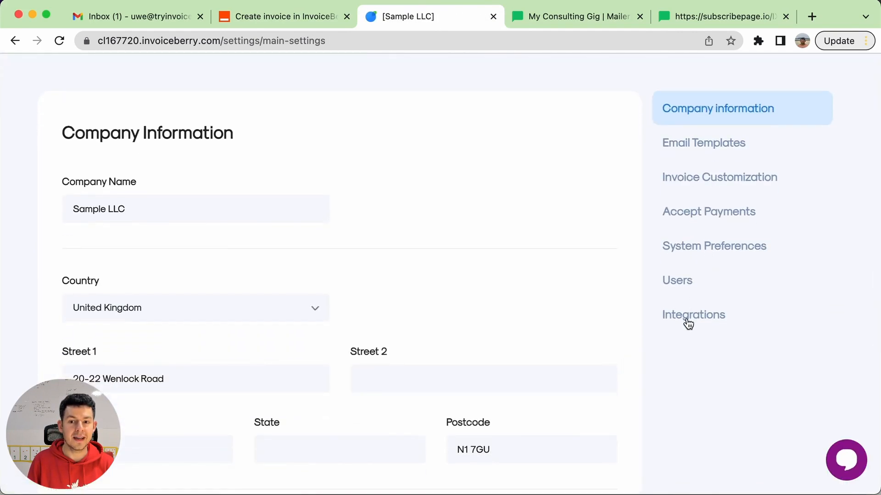
left_click(688, 322)
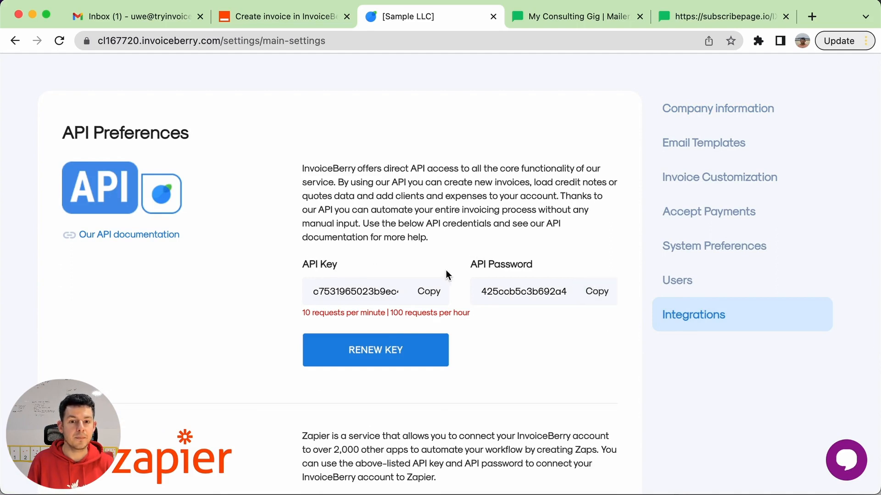
left_click(433, 296)
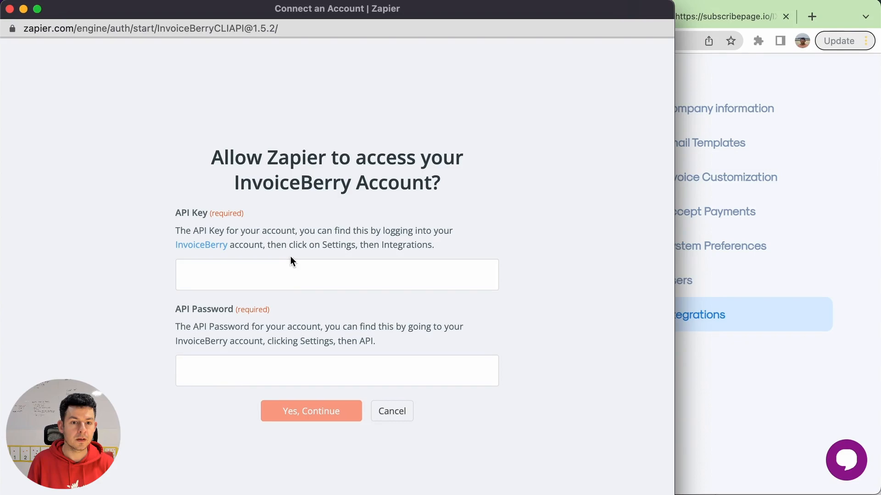
Paste the API key and API password from InvoiceBerry into the Zapier connection form, authorize access, and continue with the connected account
left_click(287, 269)
key("super+v")
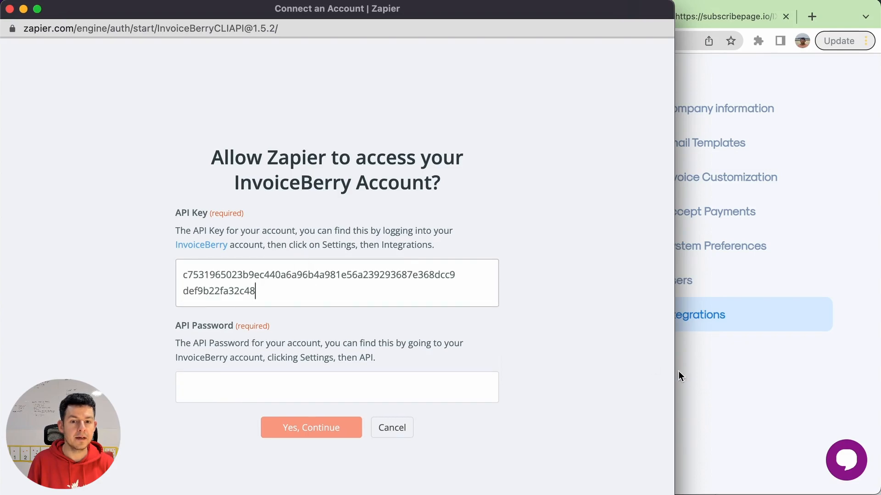
left_click(757, 412)
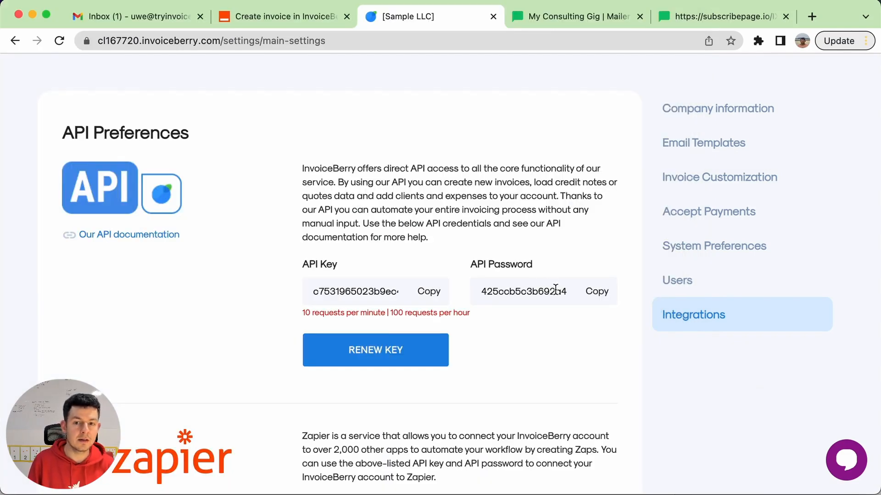
left_click(598, 292)
left_click(595, 494)
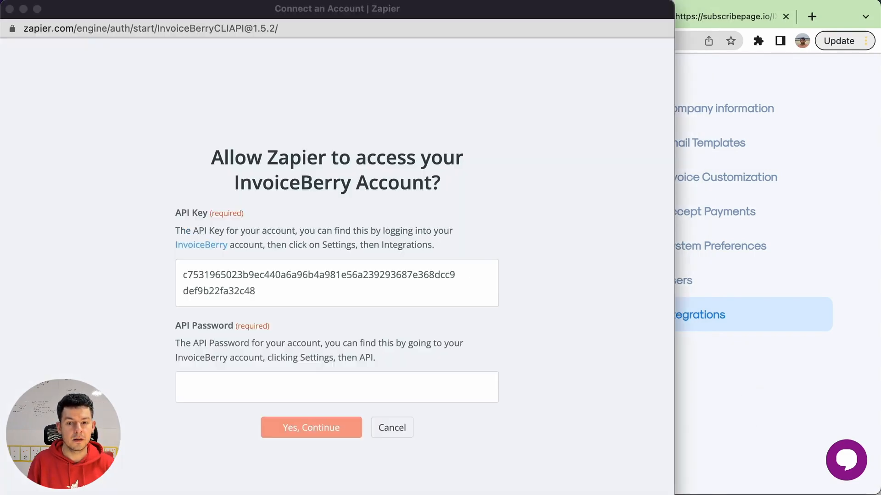
left_click(241, 384)
key("super+v")
left_click(167, 448)
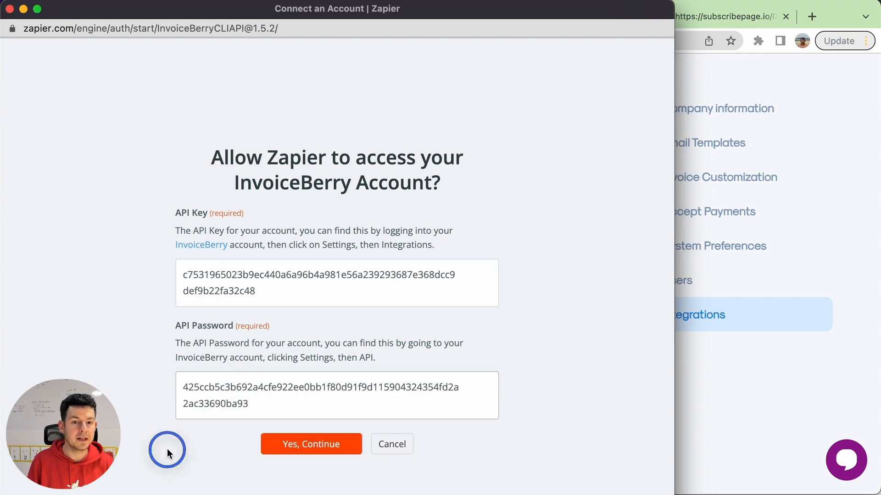
left_click(309, 445)
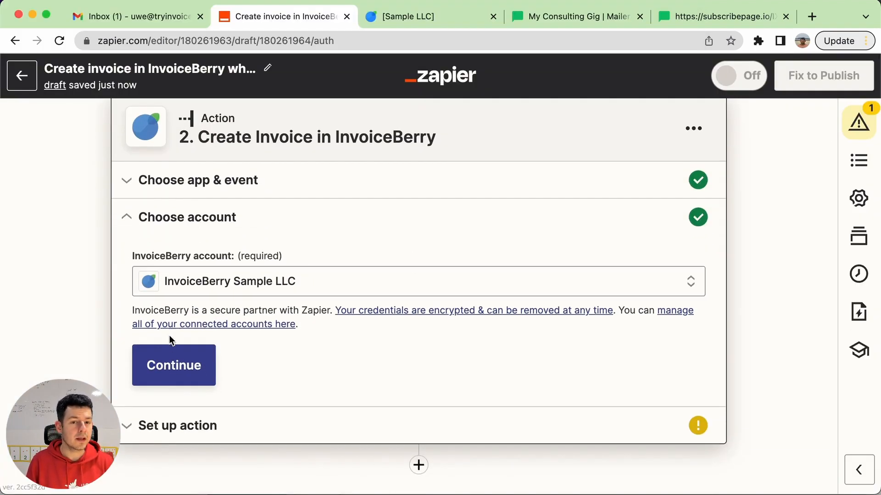
left_click(155, 379)
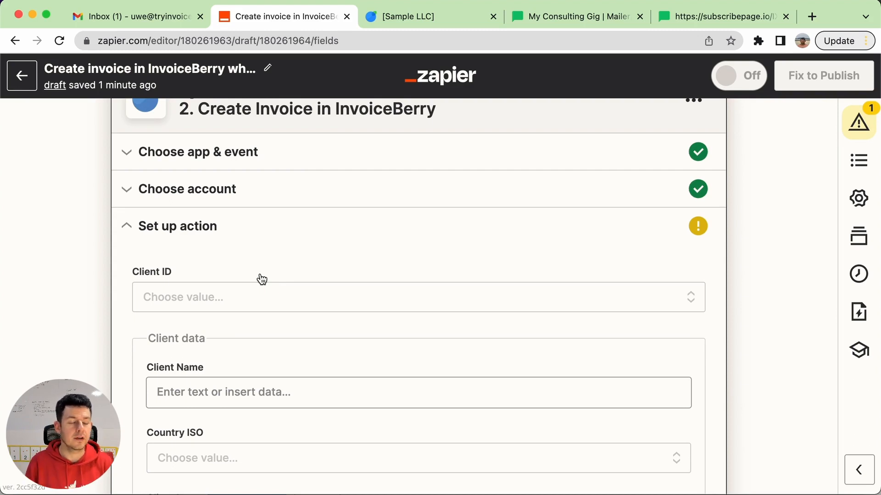
Fill the action's Client Name with the MailerLite Name and Last name fields, separated by a space
scroll(262, 279, "down", 3)
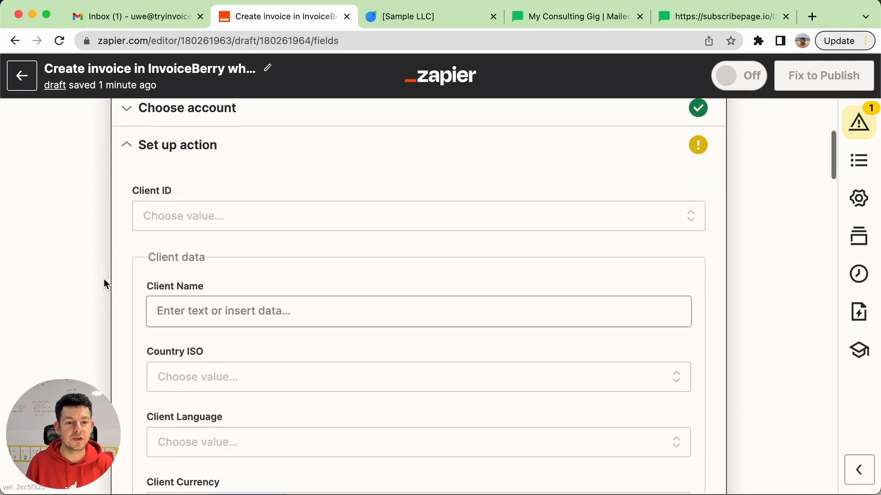
scroll(103, 284, "down", 1)
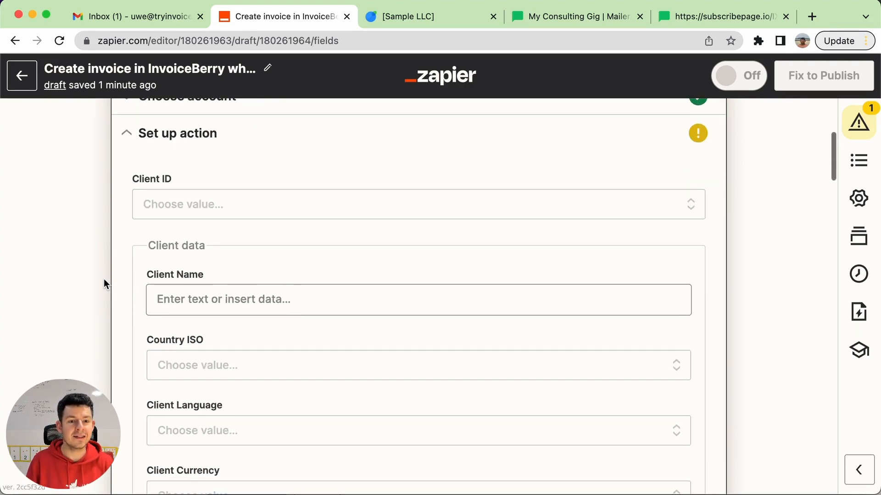
left_click(196, 299)
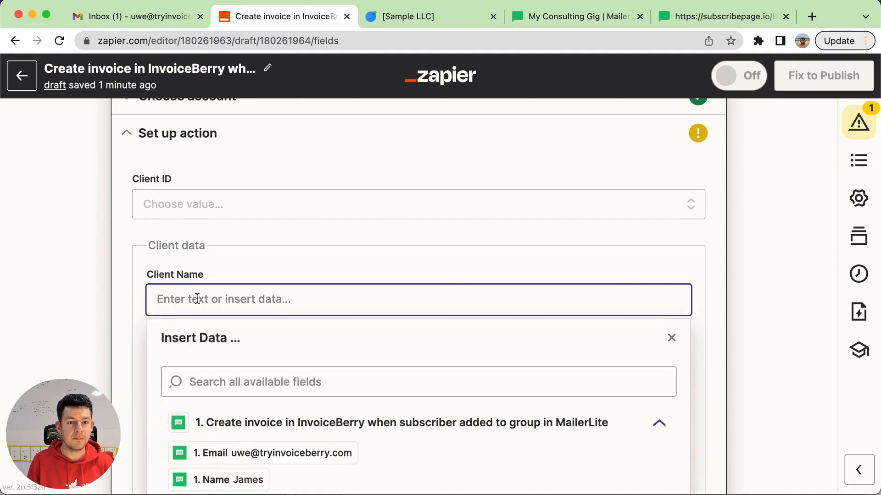
scroll(111, 355, "down", 3)
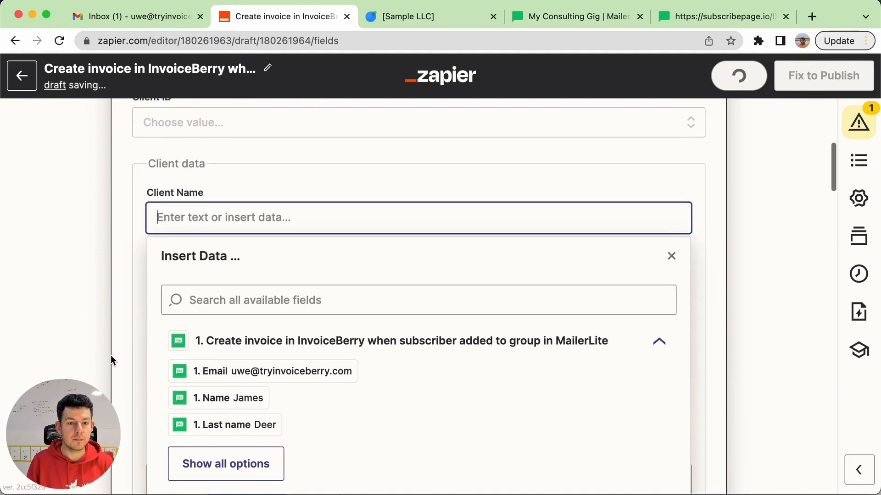
left_click(227, 396)
left_click(324, 216)
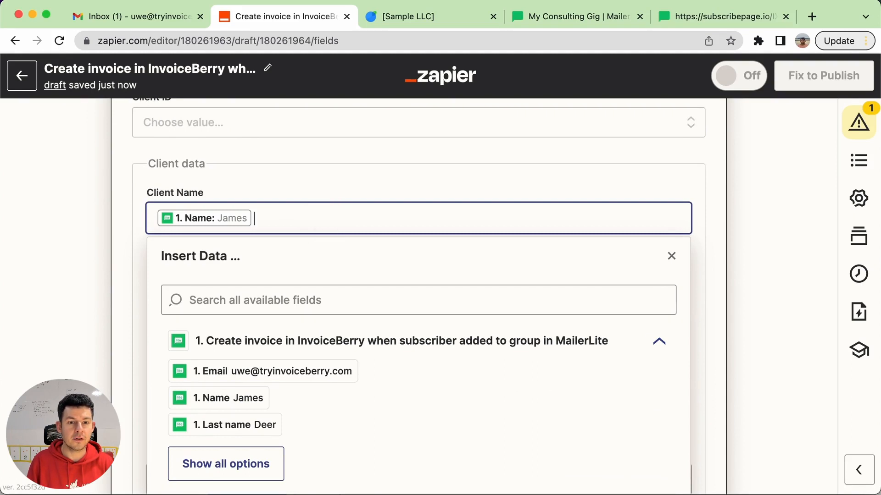
left_click(274, 423)
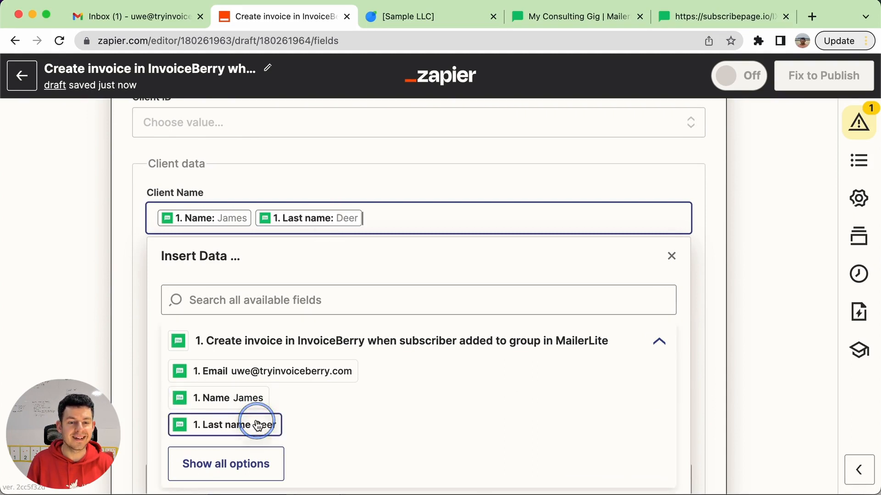
left_click(93, 335)
Map the Client Email to the Email field from the MailerLite trigger
scroll(220, 284, "down", 3)
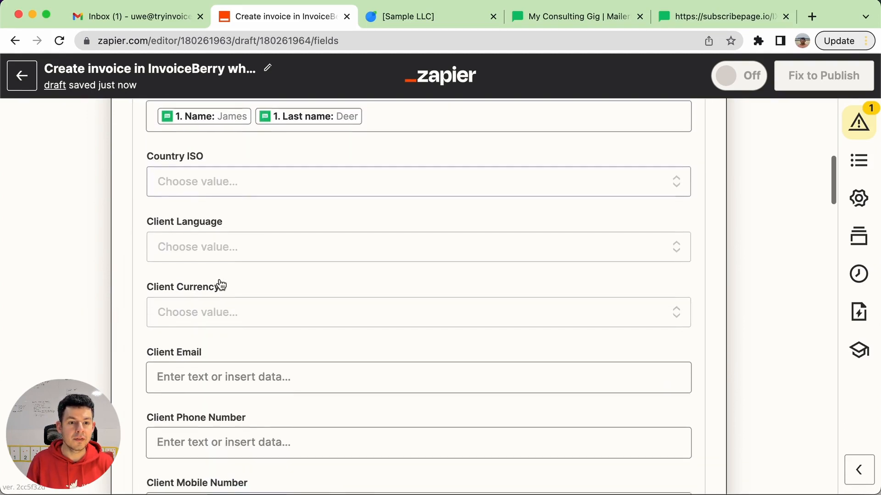
scroll(220, 285, "down", 2)
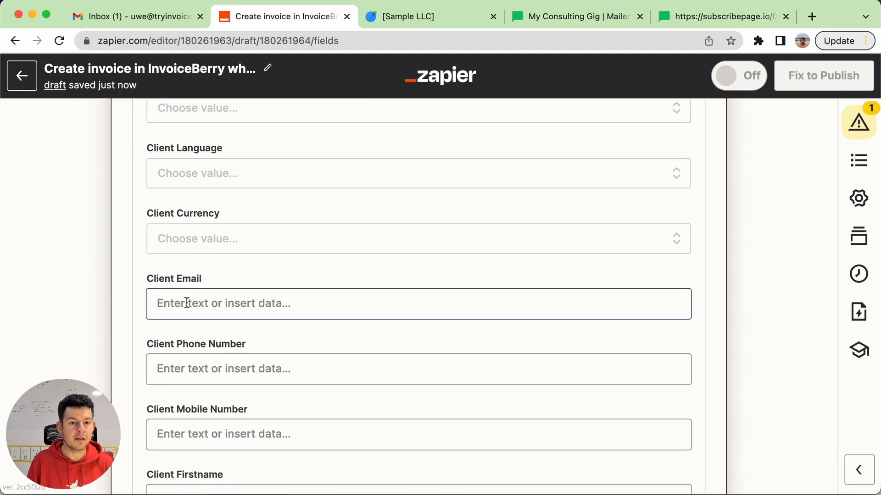
left_click(192, 304)
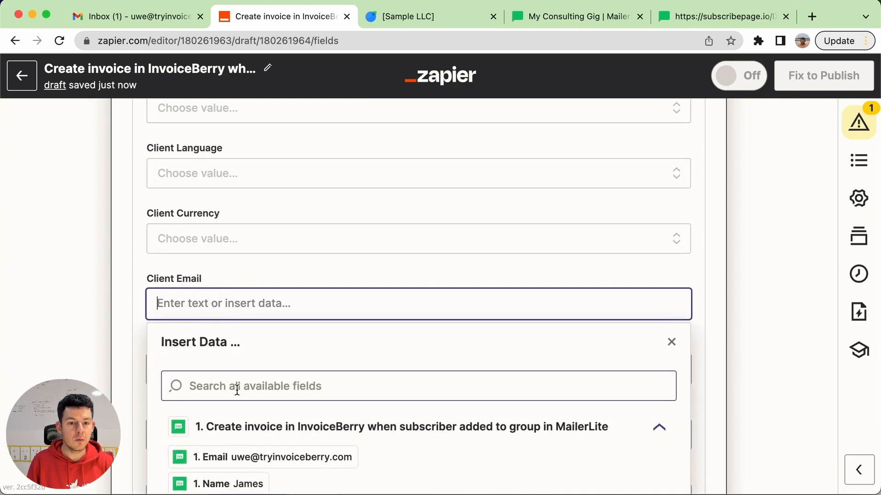
left_click(260, 465)
left_click(85, 382)
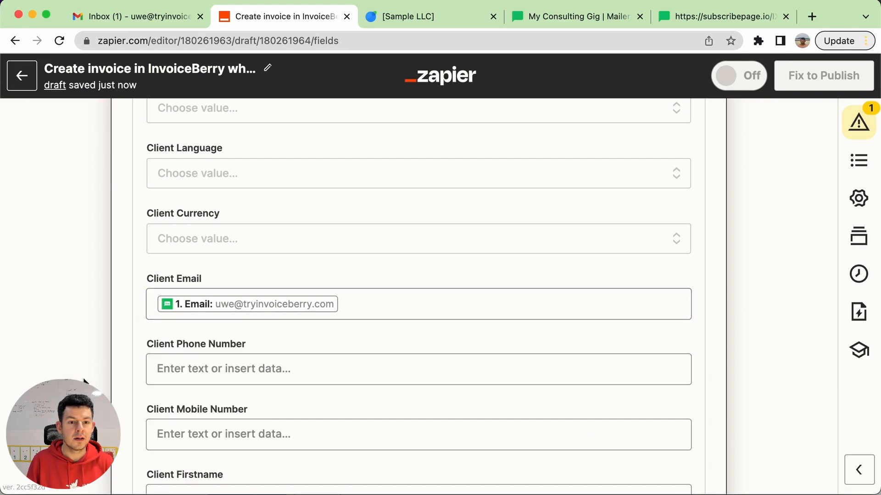
Map Client Firstname to the MailerLite Name field and Client Lastname to the Last name field
scroll(85, 381, "down", 1)
scroll(85, 381, "down", 5)
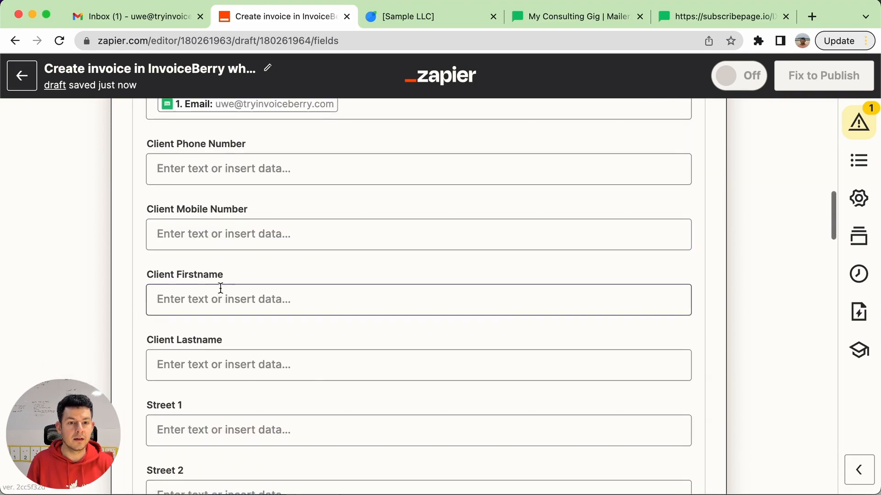
left_click(222, 298)
scroll(236, 458, "down", 1)
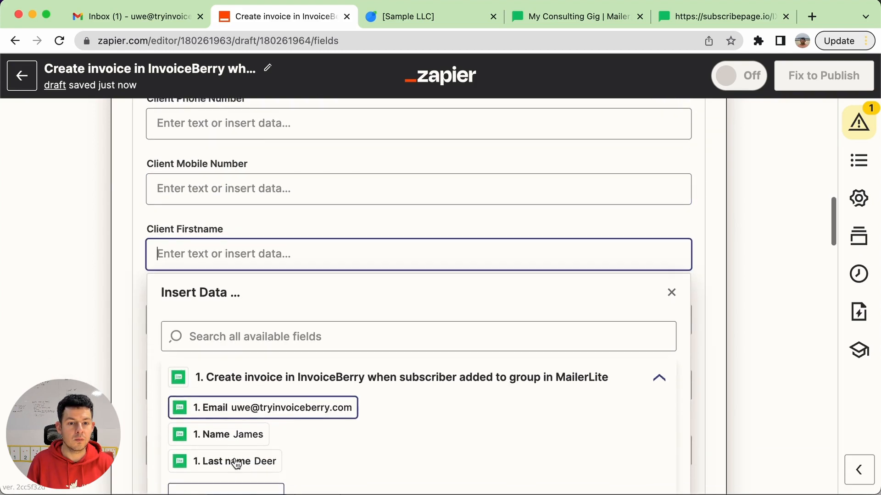
left_click(234, 429)
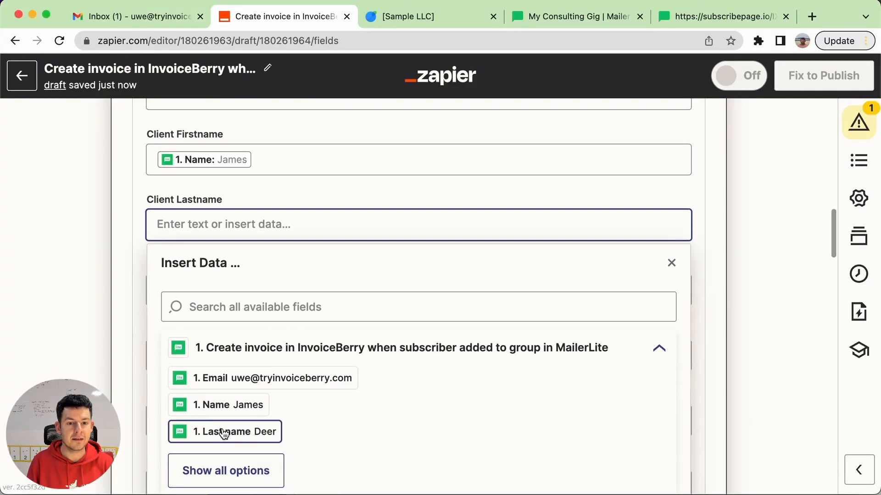
left_click(227, 431)
left_click(64, 343)
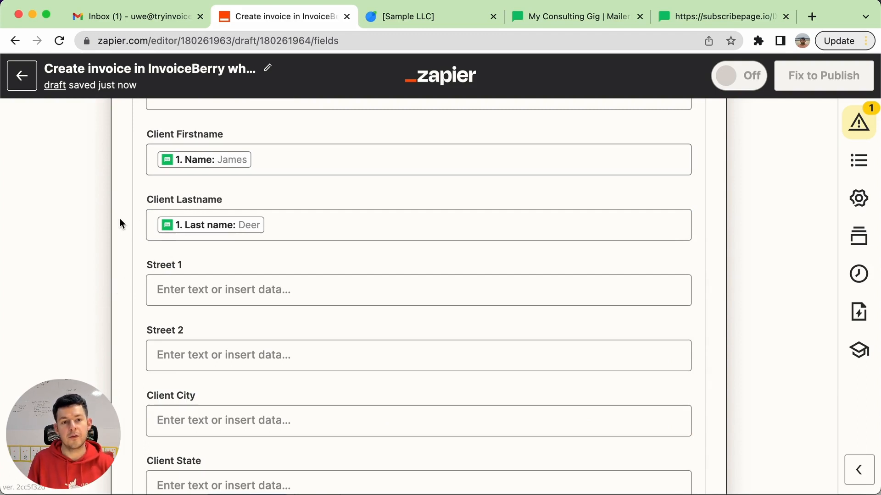
Set the invoice's required Currency to United States dollar, searching the currencies for "usd"
scroll(71, 277, "down", 8)
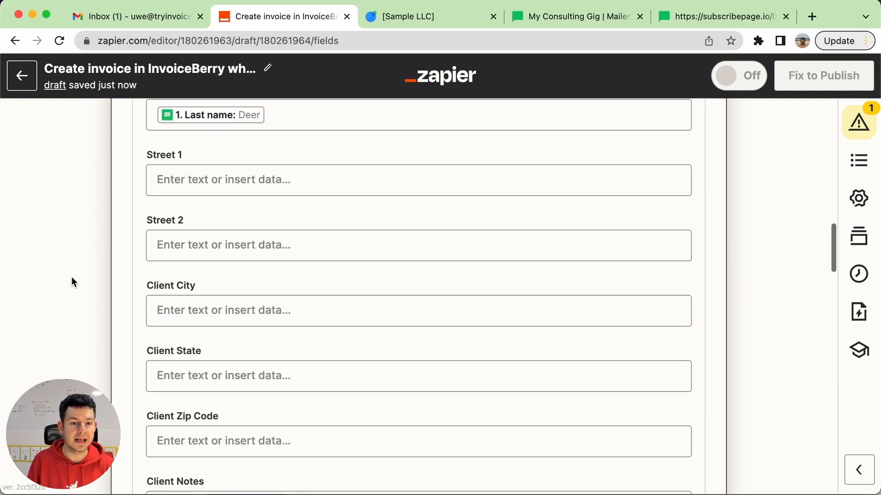
scroll(71, 277, "down", 3)
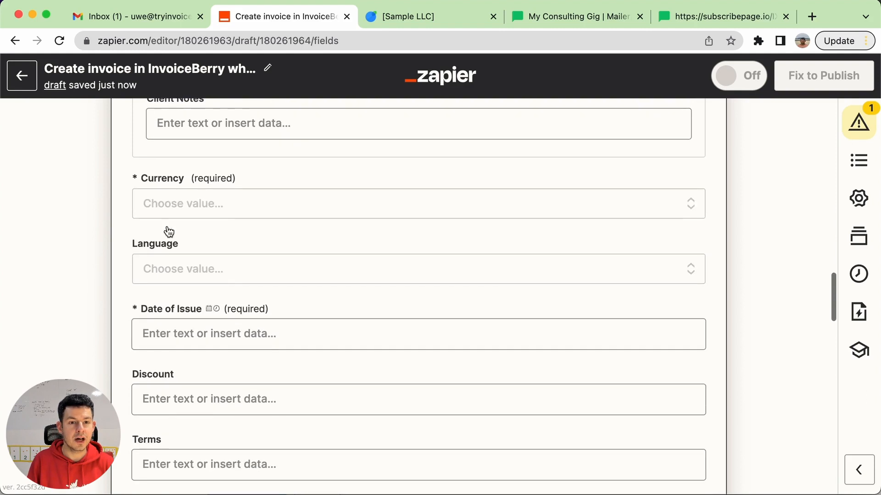
left_click(235, 211)
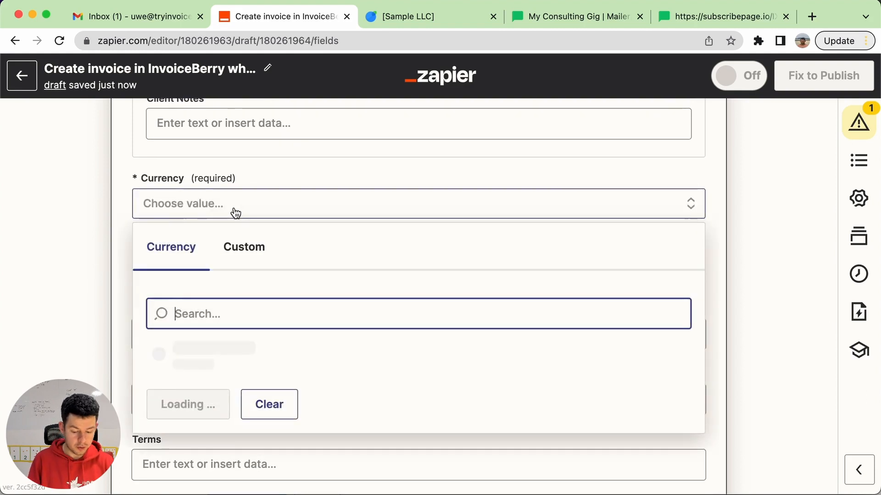
type("usd")
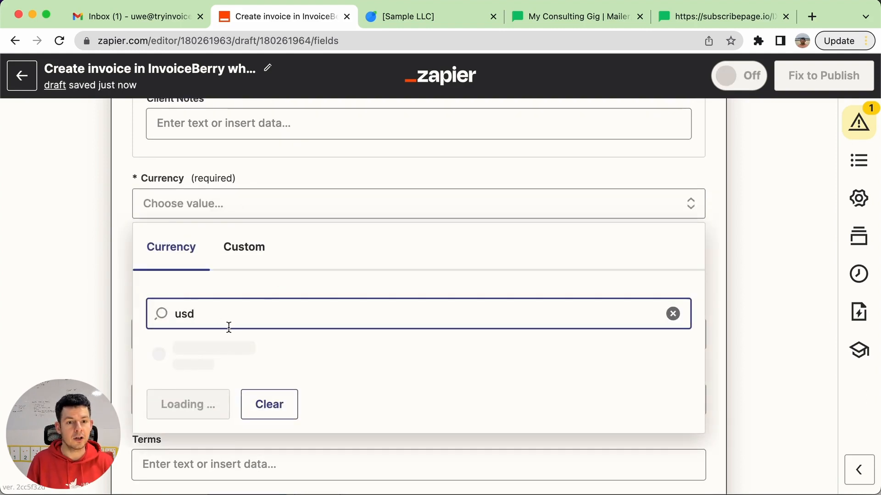
left_click(190, 349)
Map the invoice's Date of Issue to the Subscribed At field from the full list of MailerLite trigger data
left_click(181, 334)
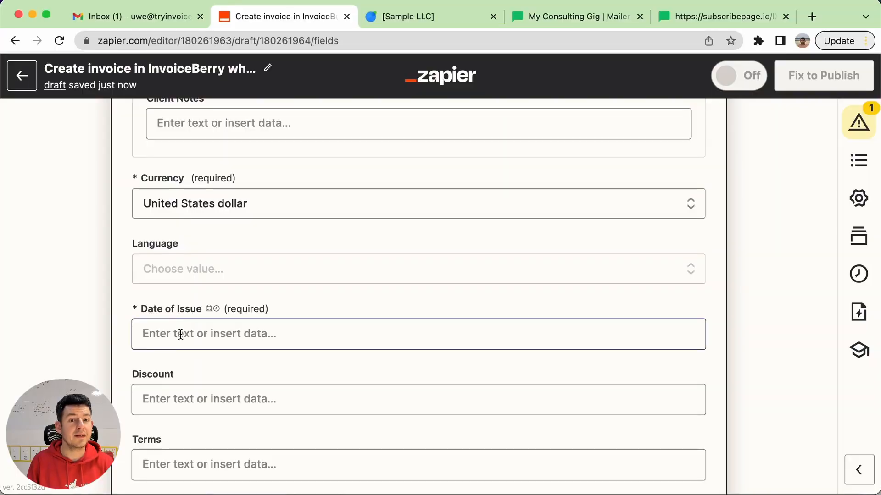
left_click(180, 334)
scroll(329, 395, "down", 2)
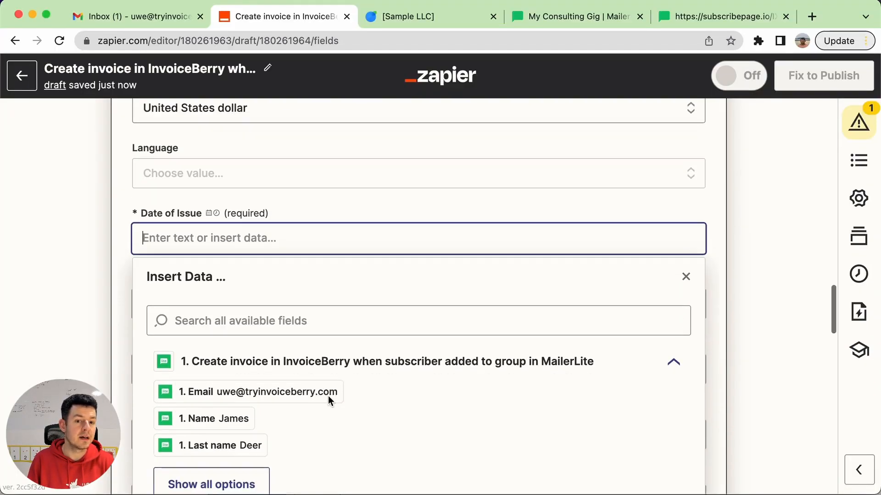
scroll(227, 463, "down", 2)
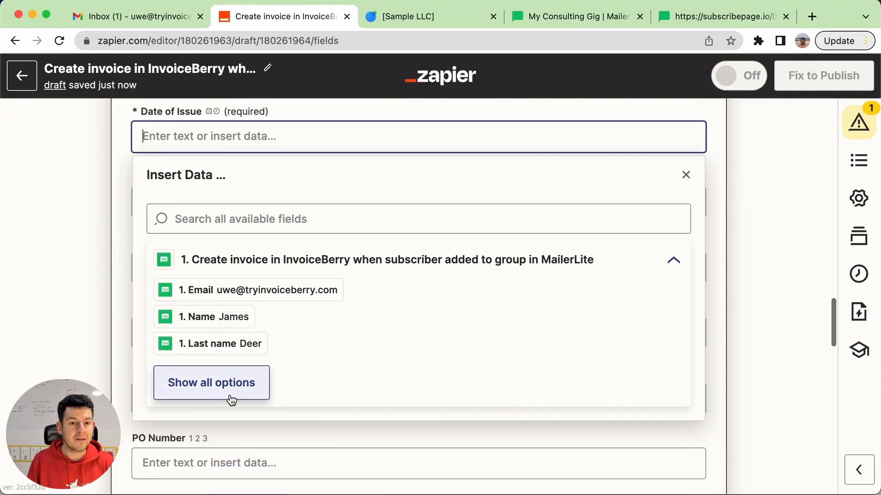
left_click(232, 400)
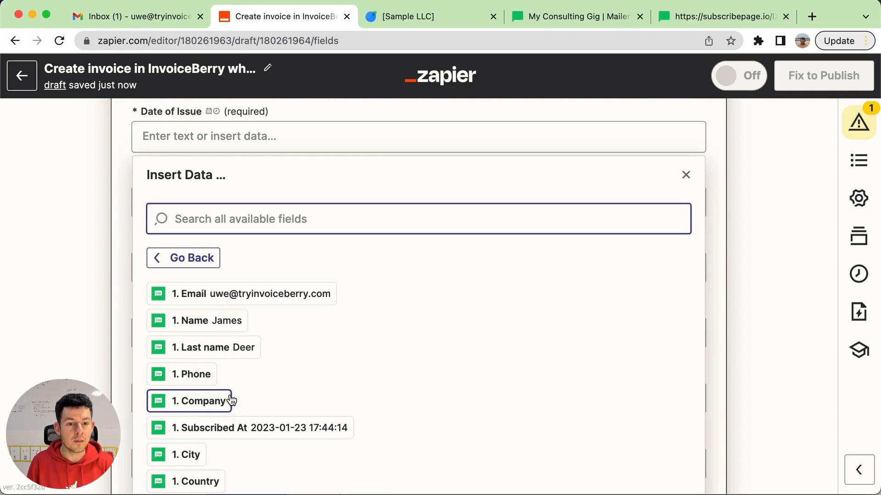
left_click(307, 433)
left_click(26, 288)
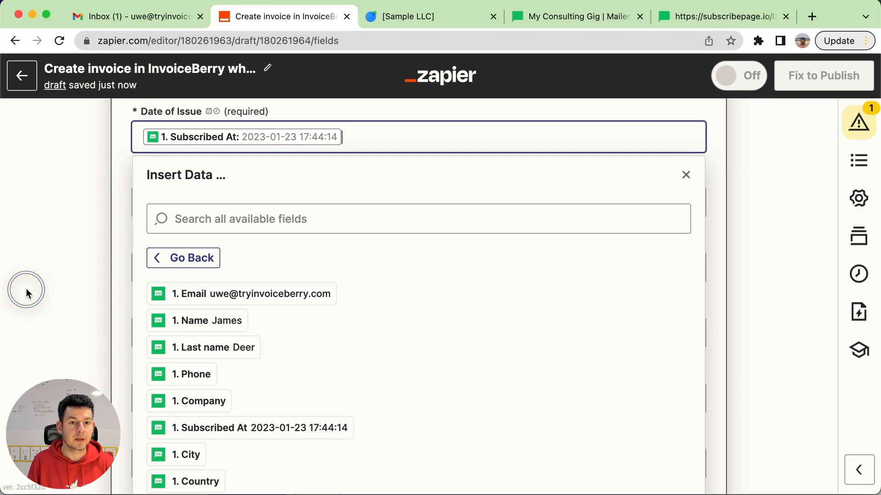
Enter "Consulting services. 8 weeks program." as the Item Description in the invoice's item data
scroll(239, 261, "down", 3)
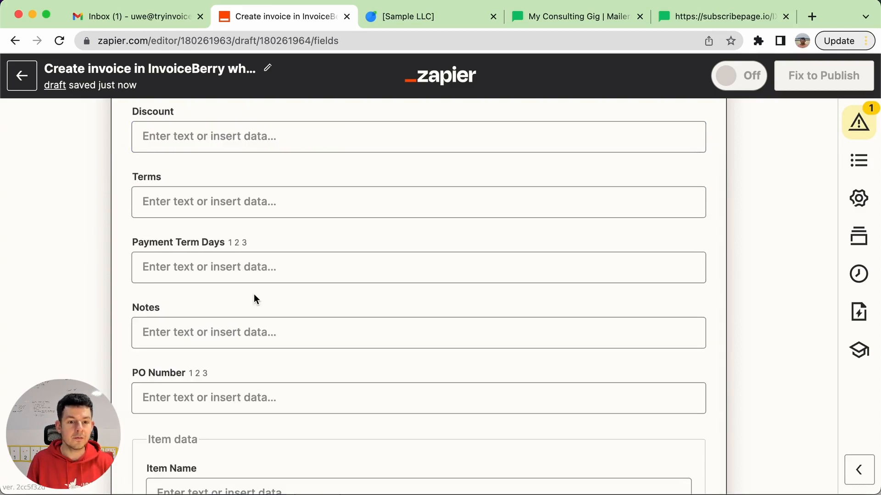
scroll(254, 295, "down", 5)
scroll(254, 296, "down", 2)
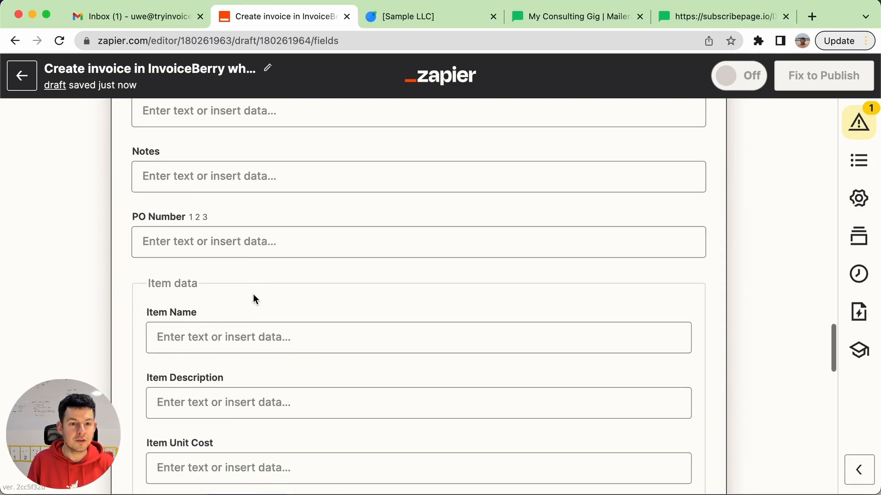
scroll(248, 232, "down", 3)
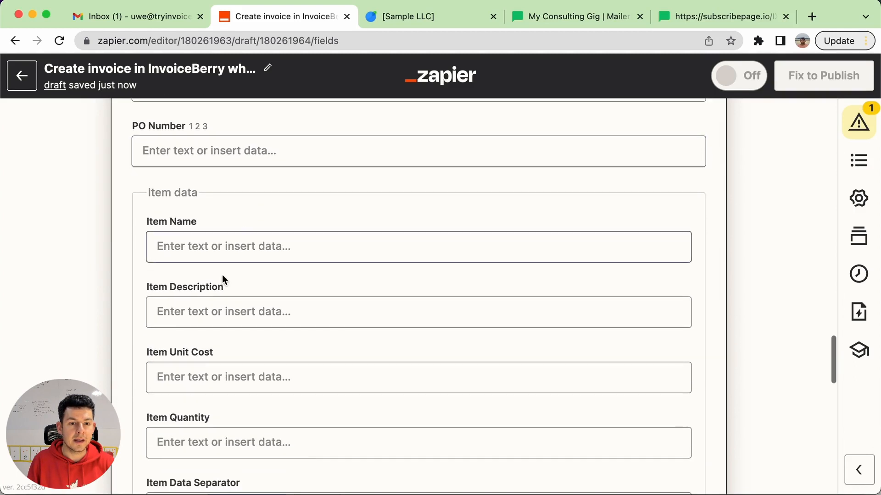
left_click(208, 317)
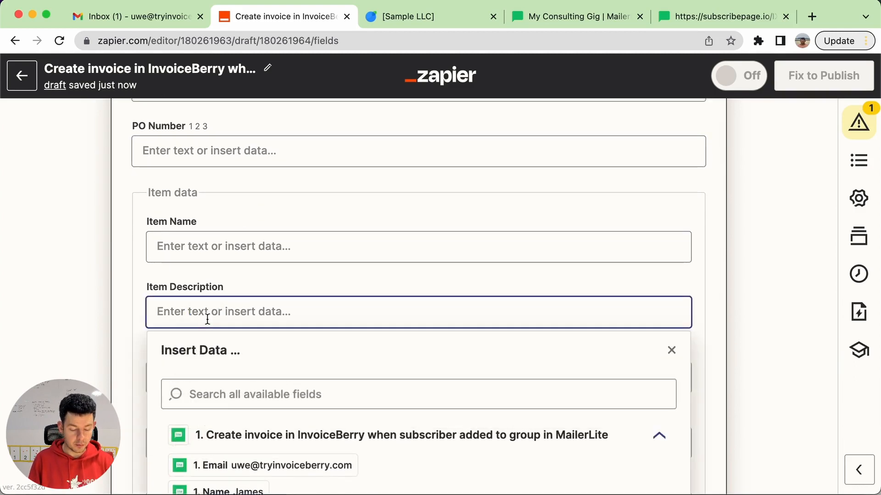
type("Consulting services.")
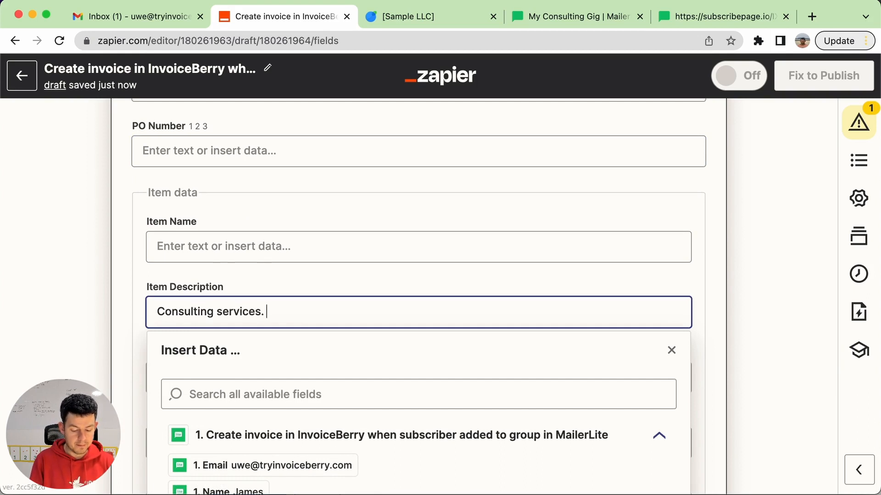
type(" 8 weeks program. ")
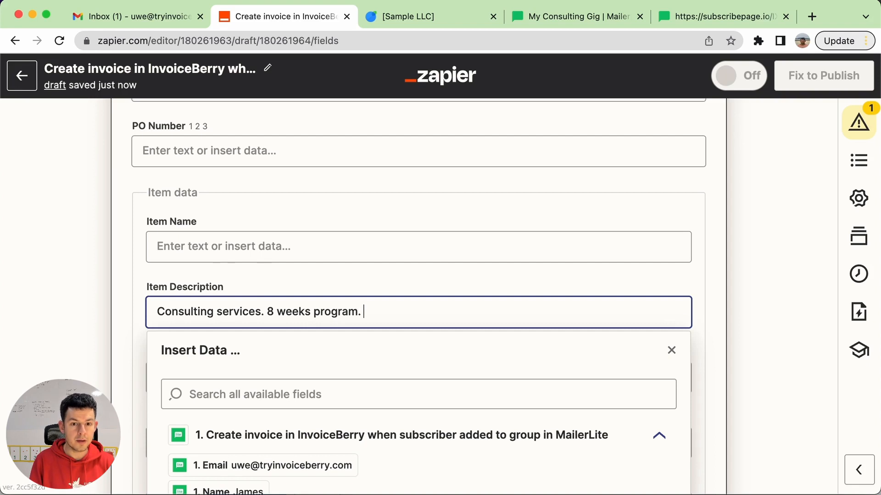
type("Payment")
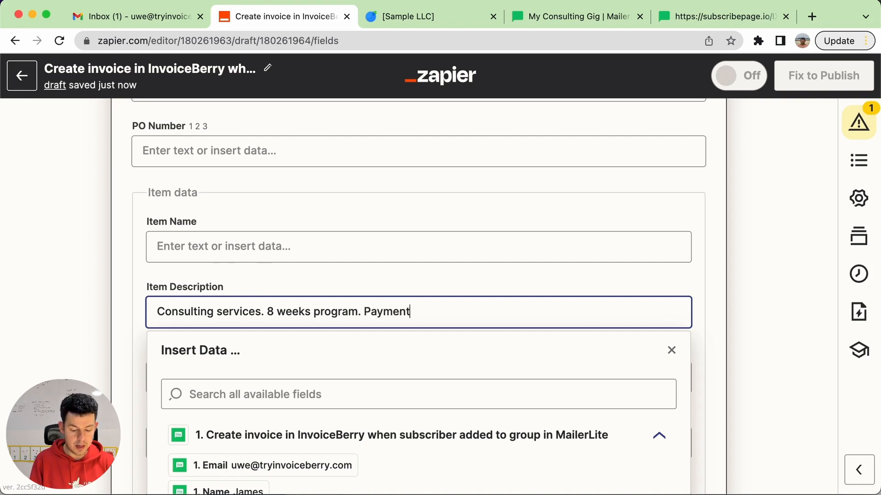
type(" for first 4 weeks.")
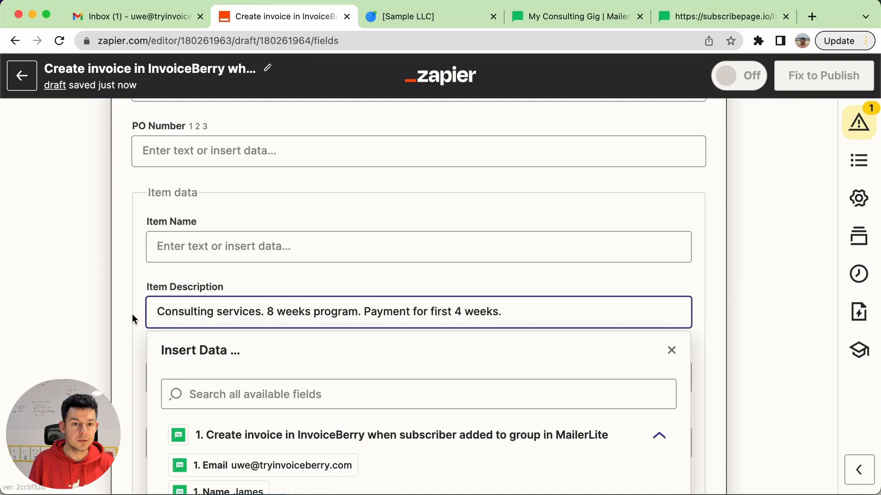
Append "Payment for first 4 weeks." to the Item Description text
left_click(93, 313)
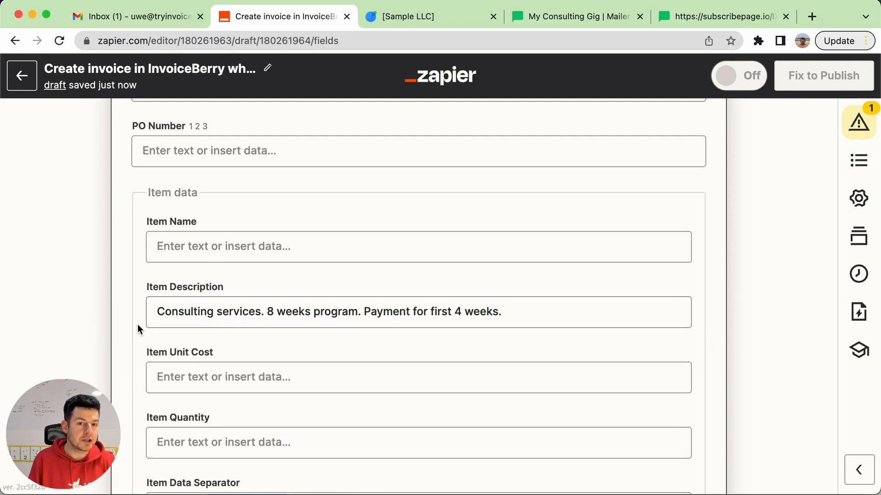
Set the Item Unit Cost to 1000 and the Item Quantity to 1 in the invoice's item data
left_click(220, 391)
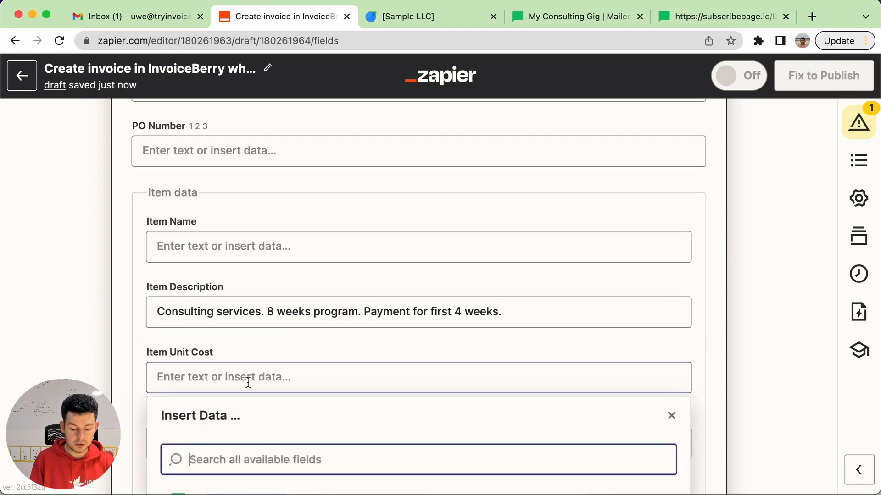
type("1000")
left_click(271, 377)
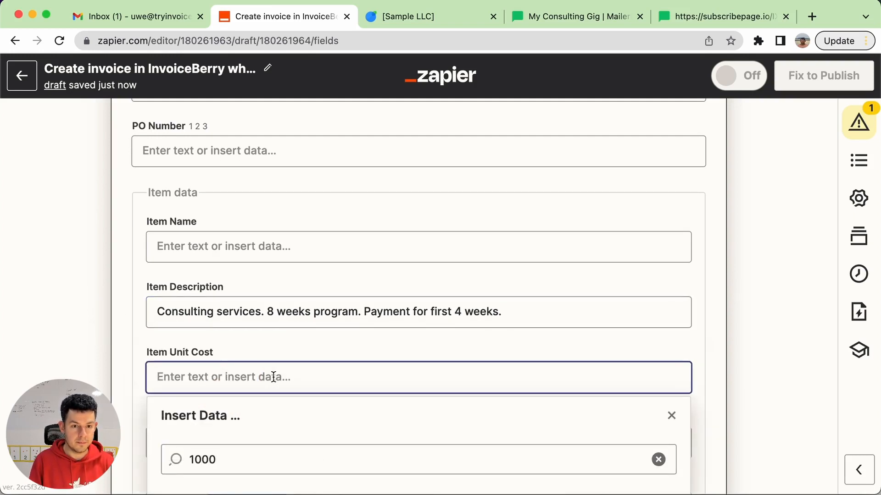
type("1000")
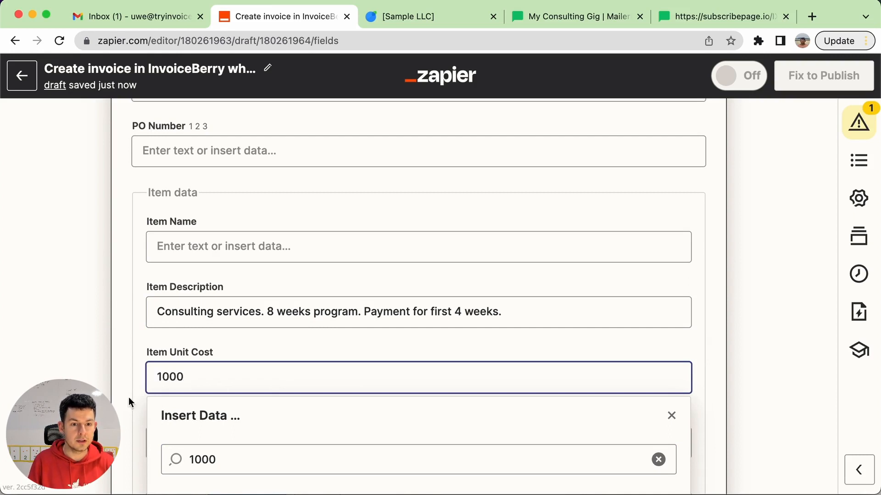
left_click(92, 394)
scroll(92, 394, "down", 2)
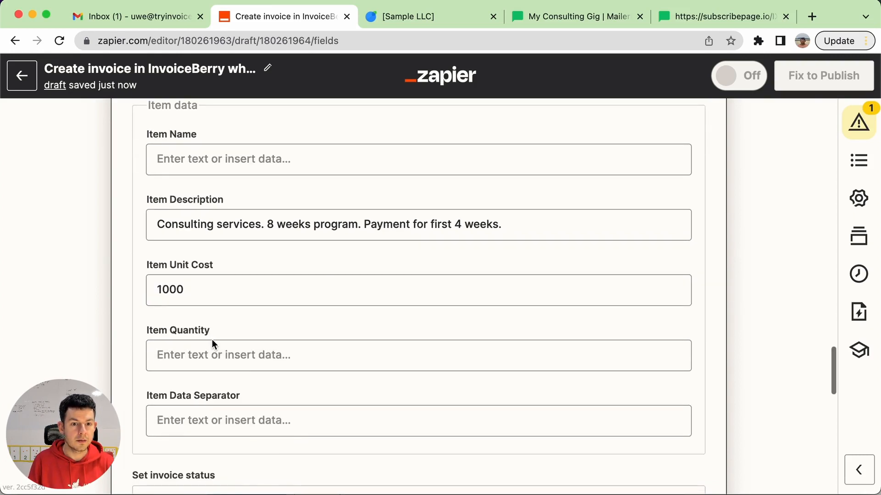
left_click(197, 355)
type("1")
left_click(96, 366)
Set Send Invoice to Yes in the send invoice data and continue to the action test
scroll(96, 366, "down", 4)
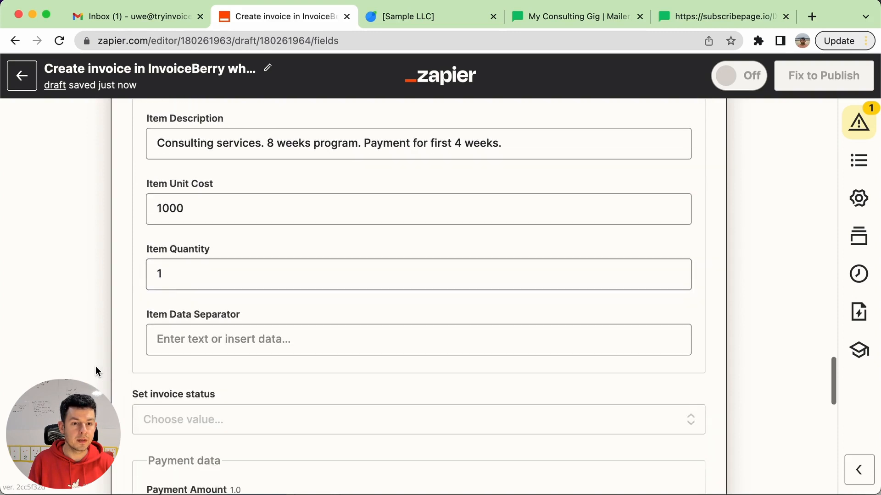
scroll(100, 386, "down", 3)
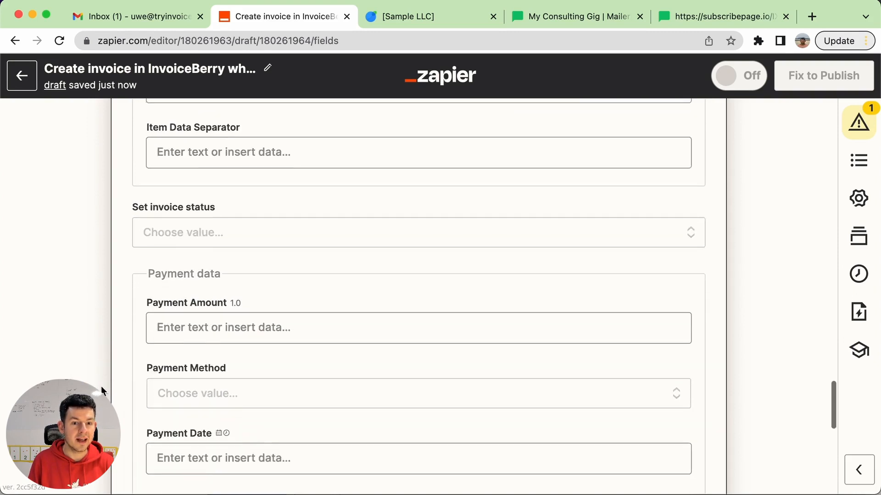
scroll(101, 386, "down", 4)
scroll(113, 384, "down", 3)
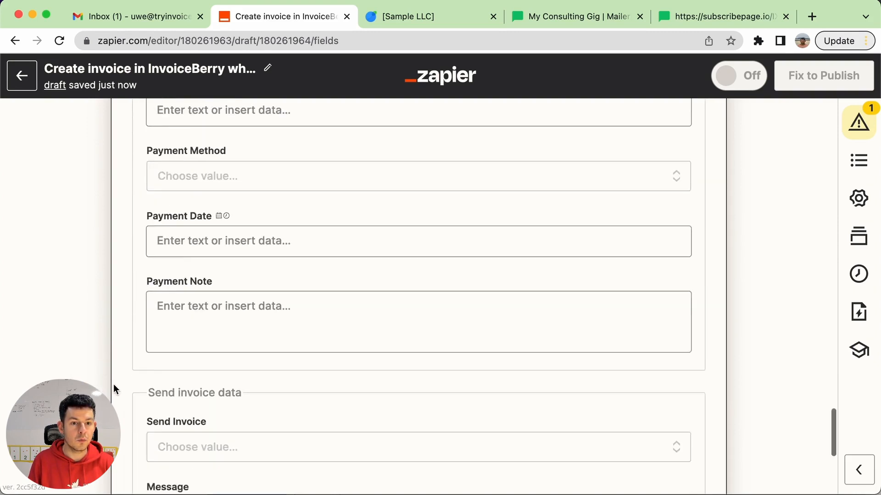
scroll(114, 384, "down", 3)
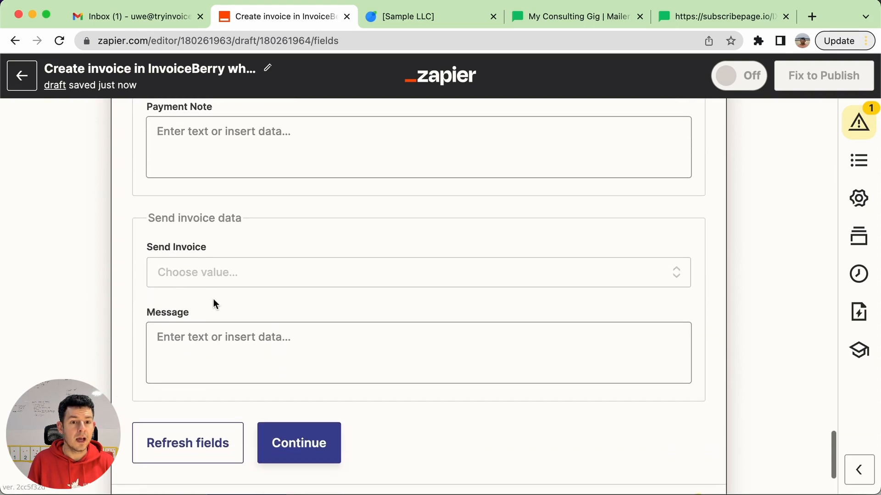
left_click(248, 278)
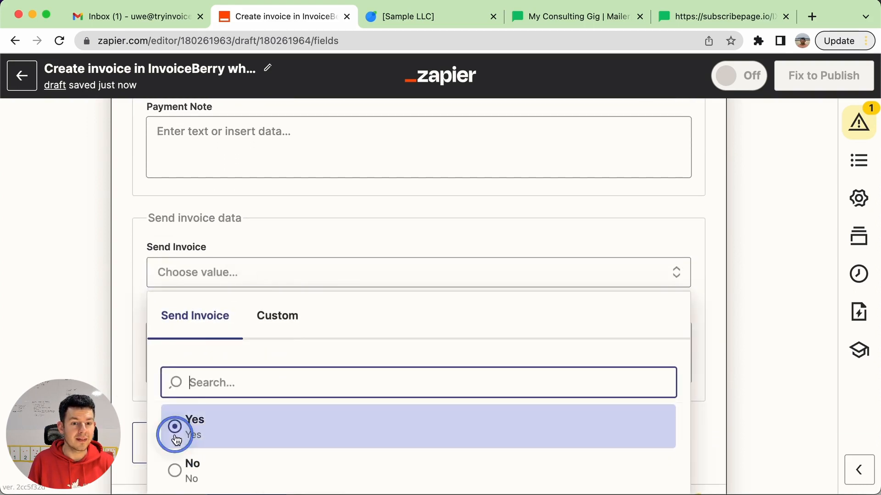
left_click(174, 431)
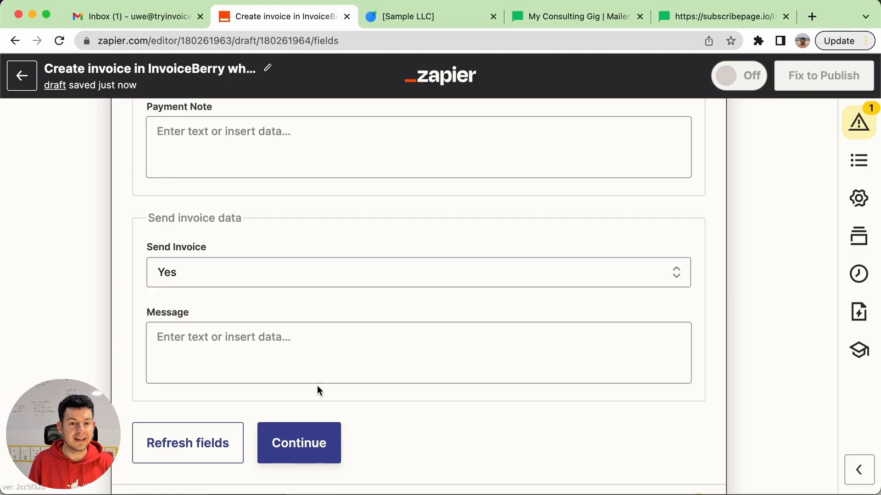
left_click(308, 446)
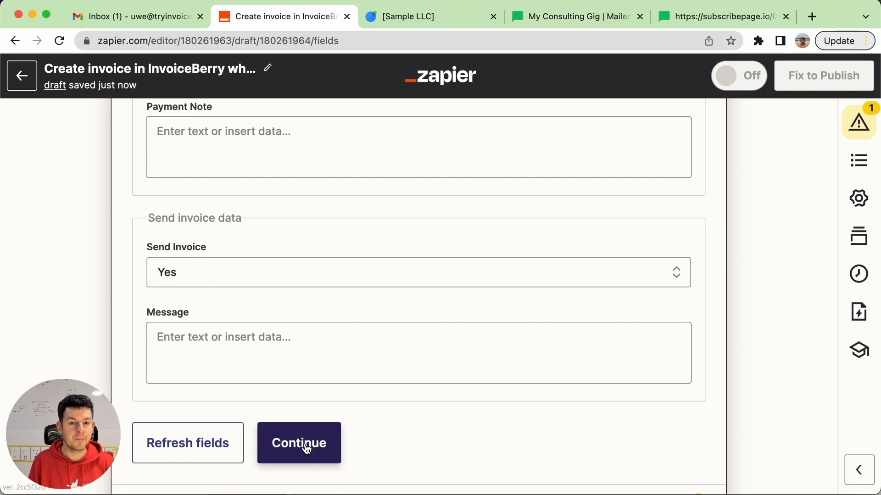
Review the field values that will be sent to InvoiceBerry and run the action test
scroll(304, 444, "up", 3)
scroll(240, 148, "up", 5)
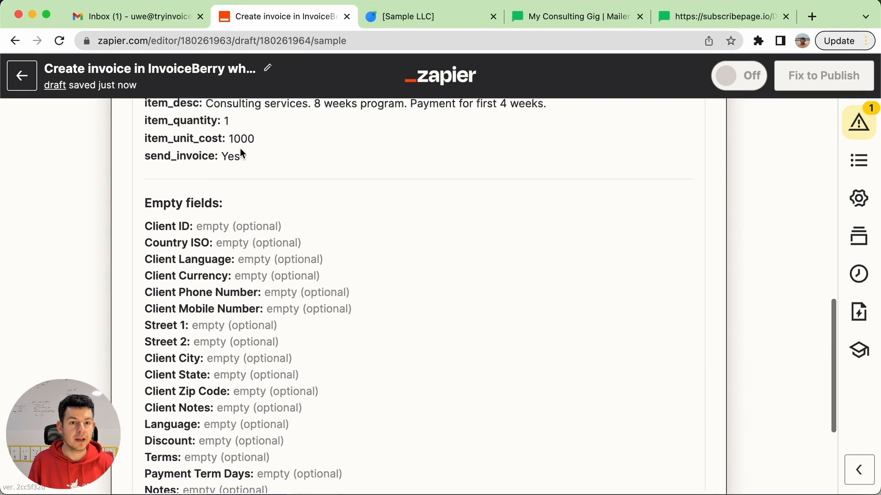
scroll(240, 147, "down", 10)
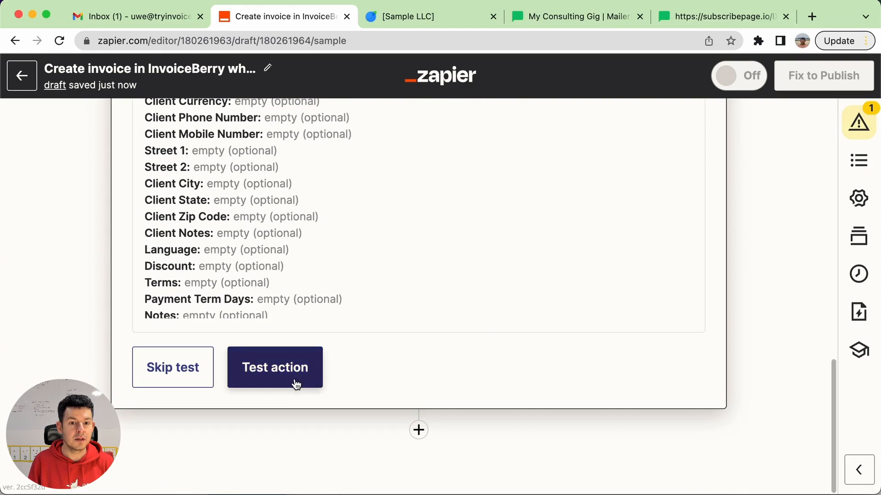
left_click(302, 367)
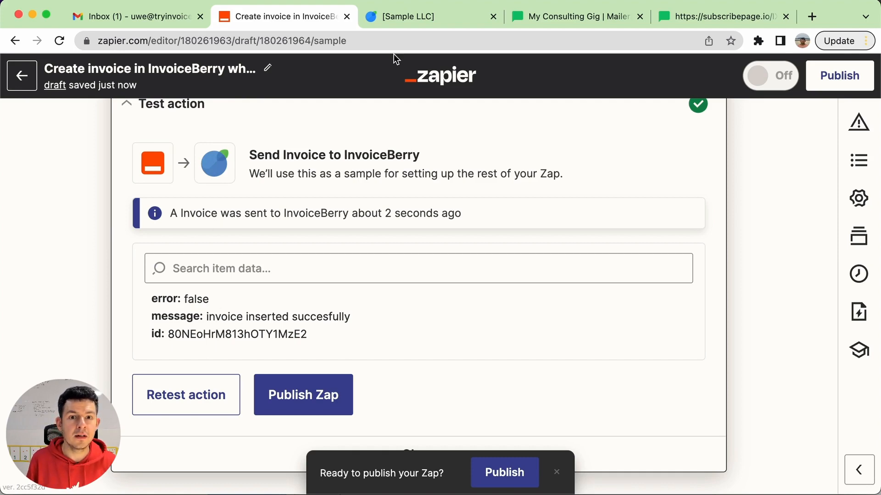
Switch to InvoiceBerry and open the newest invoice from the invoices list
left_click(427, 15)
scroll(291, 119, "up", 2)
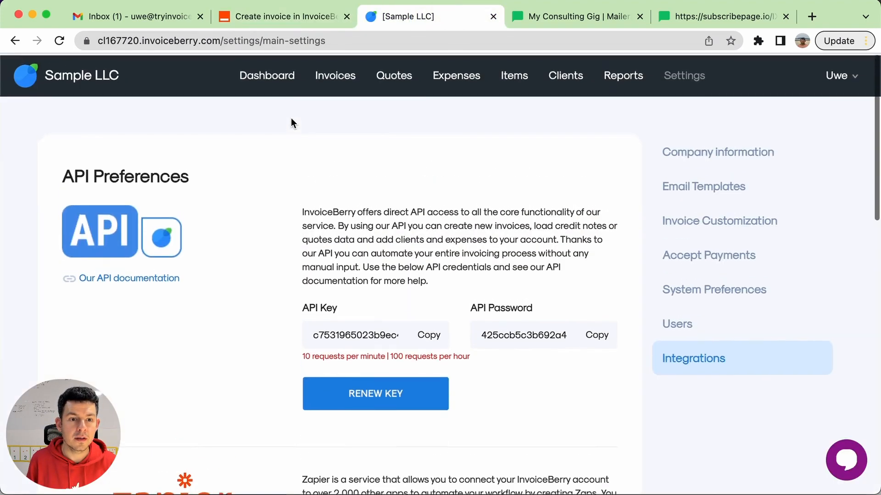
left_click(338, 85)
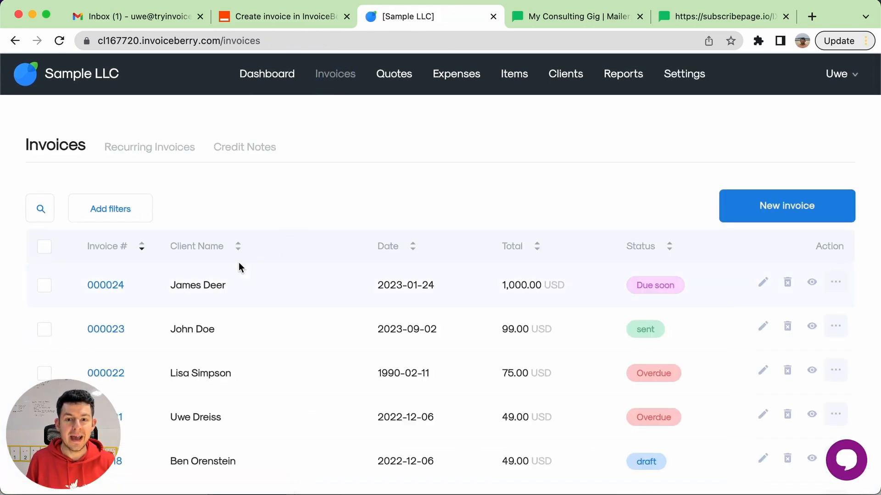
mouse_move(665, 286)
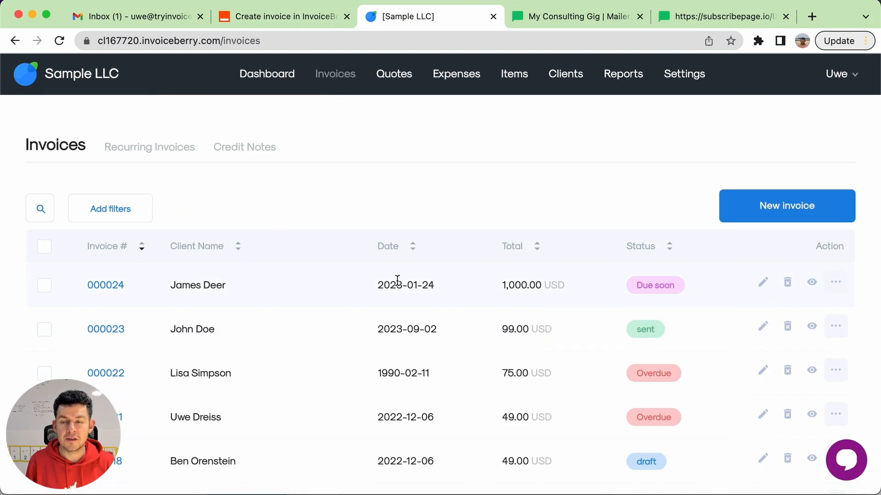
left_click(112, 295)
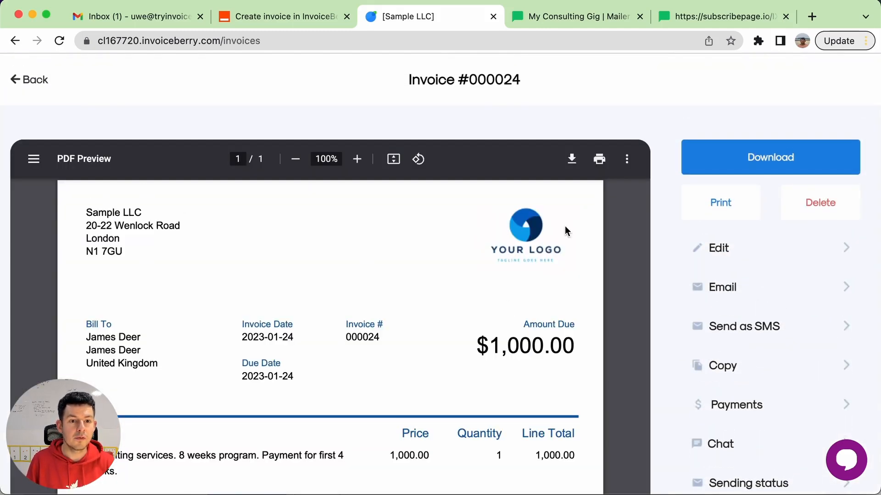
Check the client details, item description and totals in the invoice's PDF preview, and return to the invoices list
scroll(527, 280, "down", 1)
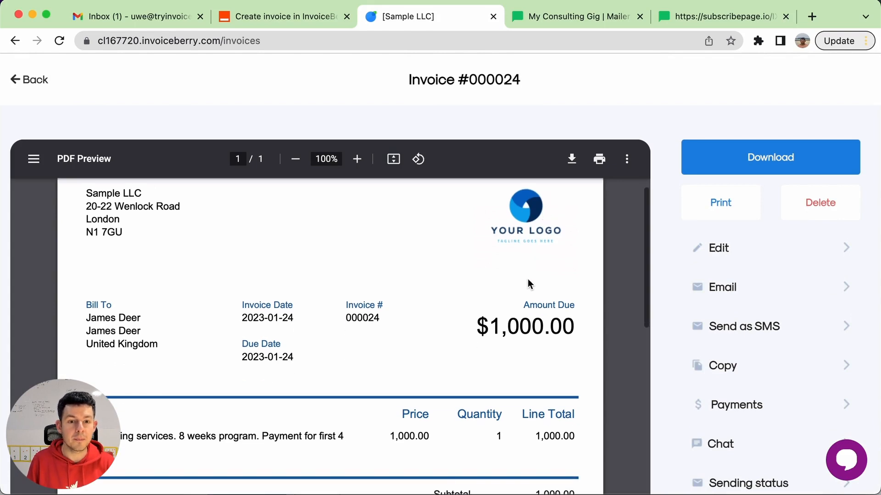
scroll(487, 342, "down", 3)
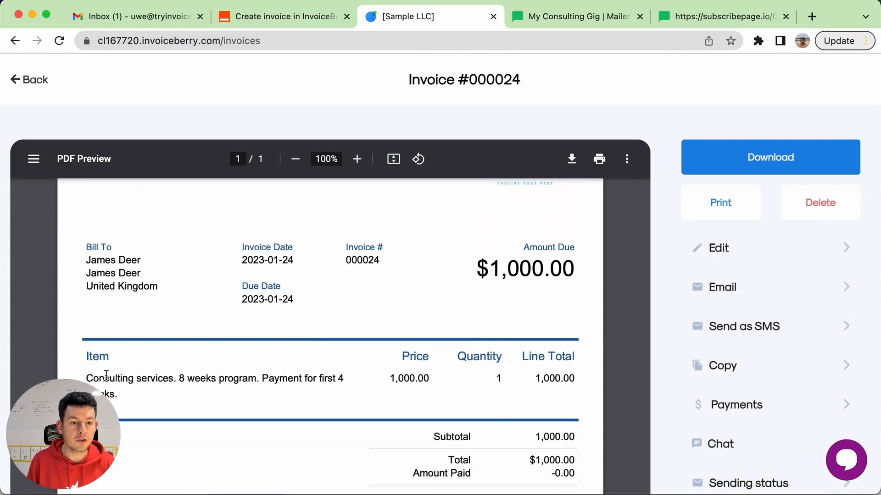
left_click_drag(109, 376, 178, 402)
left_click(179, 401)
scroll(178, 401, "down", 3)
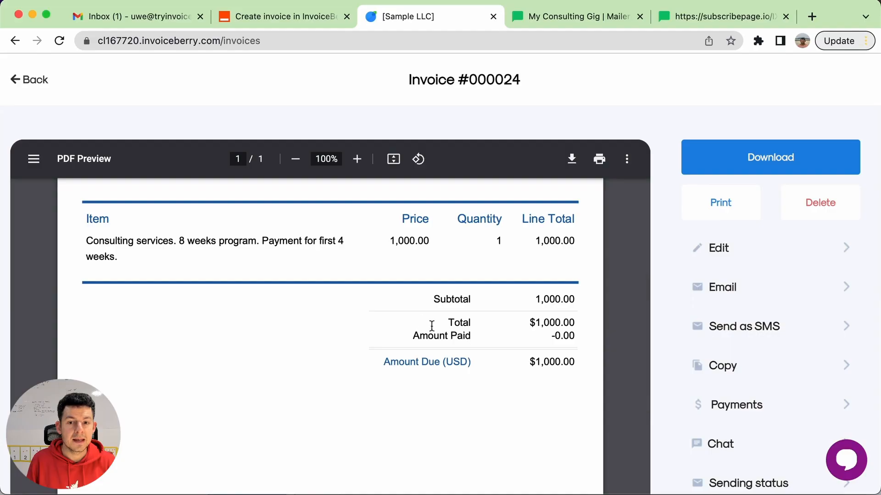
scroll(422, 321, "up", 1)
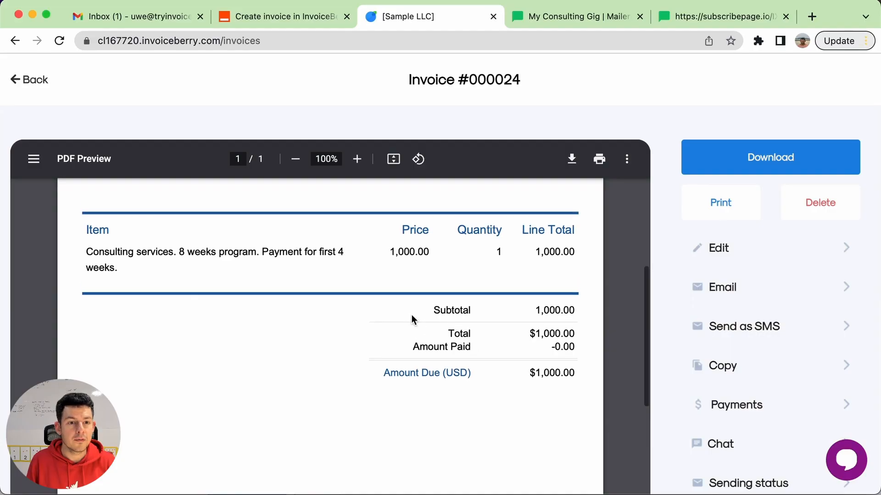
left_click(31, 79)
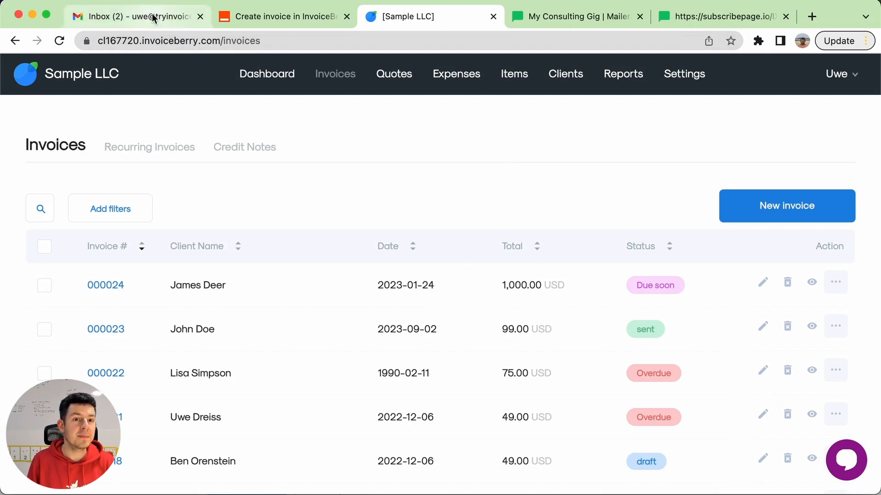
Switch to Gmail, open the invoice email from Sample LLC and view its attached PDF
left_click(152, 16)
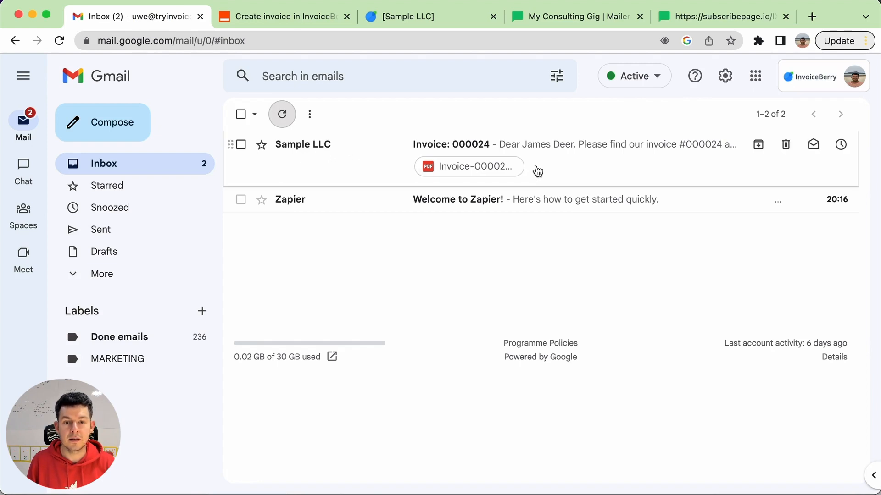
left_click(644, 175)
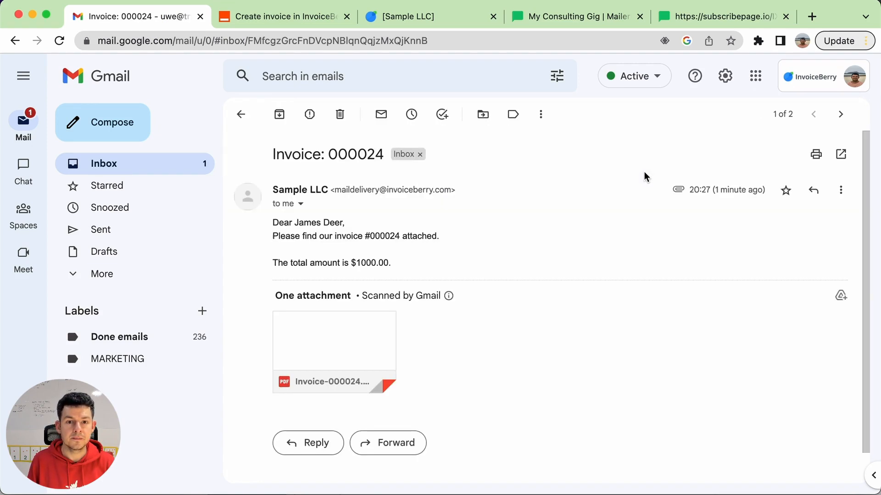
left_click(328, 350)
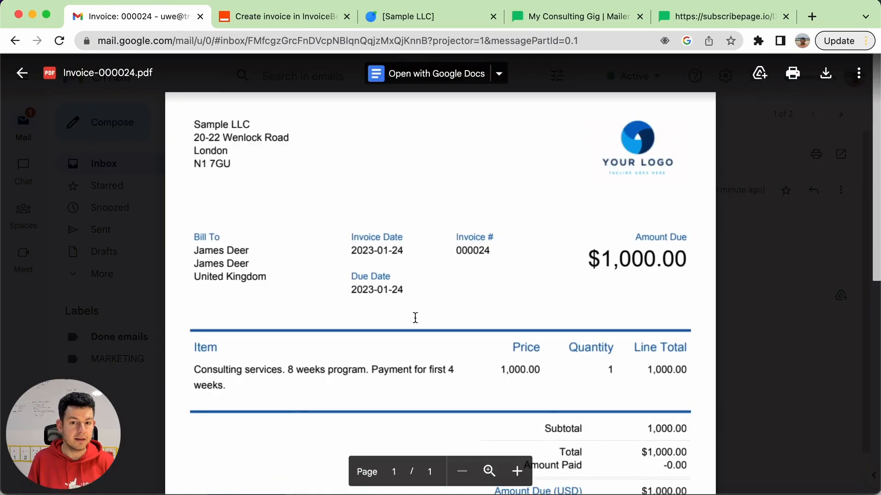
Examine the item line and amounts due in the attached invoice PDF and close the attachment preview
scroll(543, 292, "down", 5)
scroll(544, 292, "up", 5)
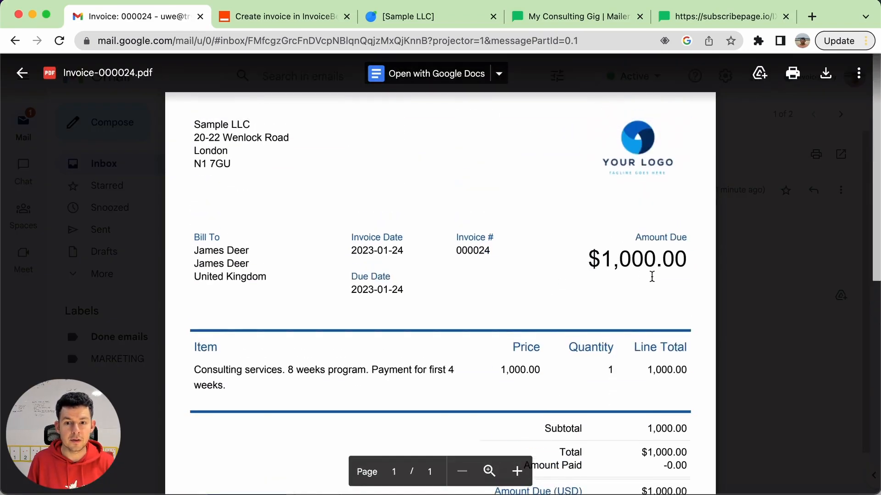
scroll(652, 277, "down", 2)
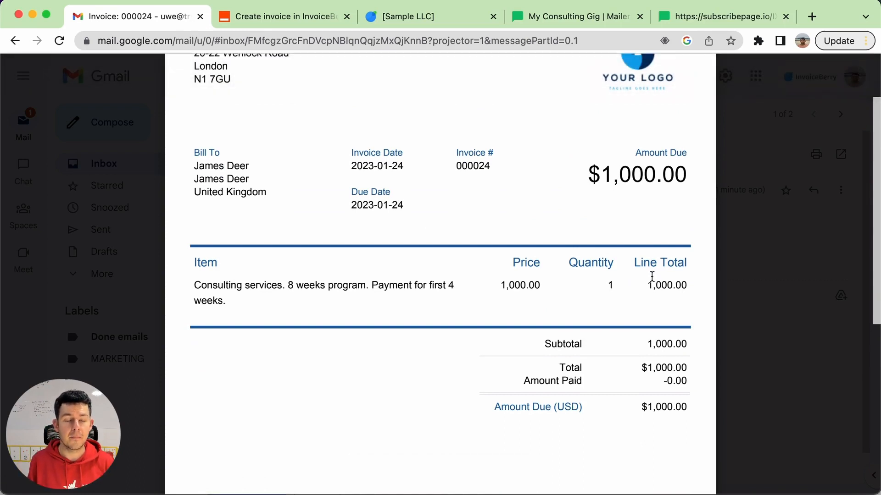
scroll(531, 347, "down", 2)
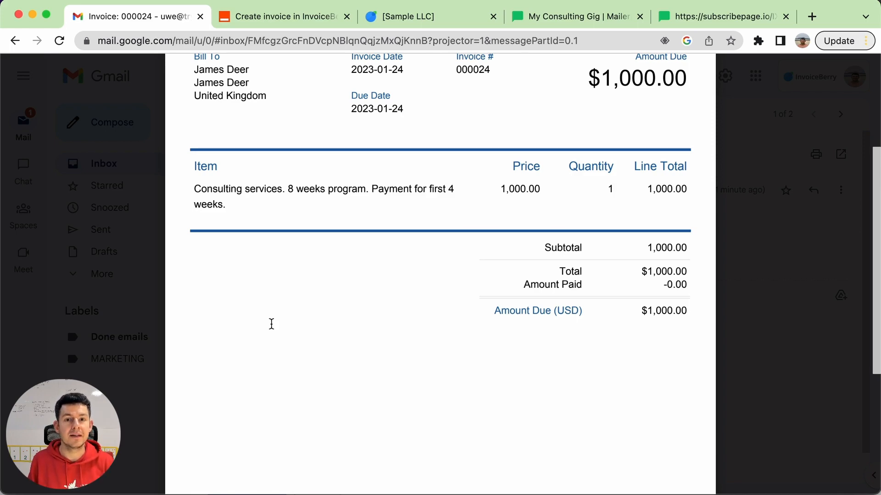
key("Escape")
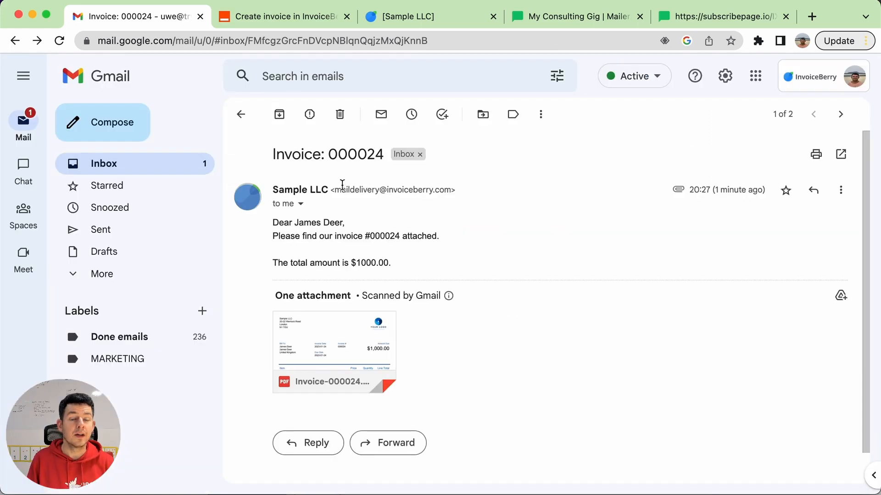
Switch to the Zapier editor and add a third step to the Zap using InvoiceBerry's Create Invoice event
left_click(289, 23)
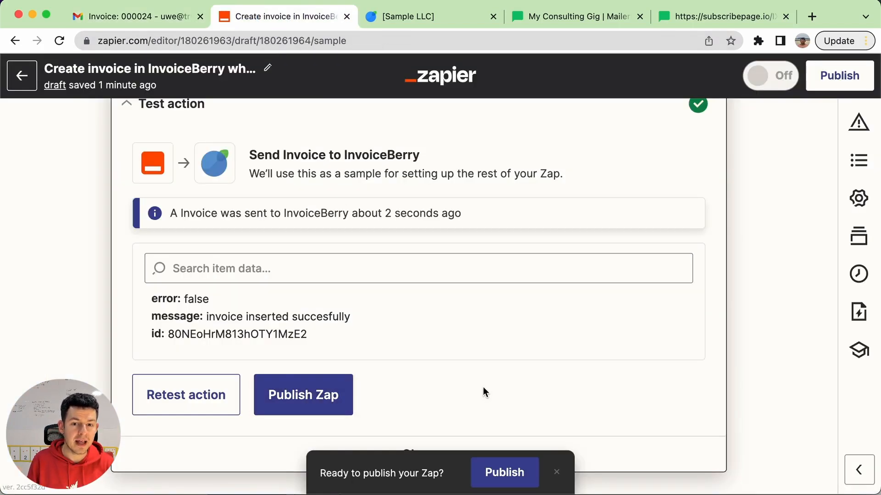
scroll(483, 386, "down", 3)
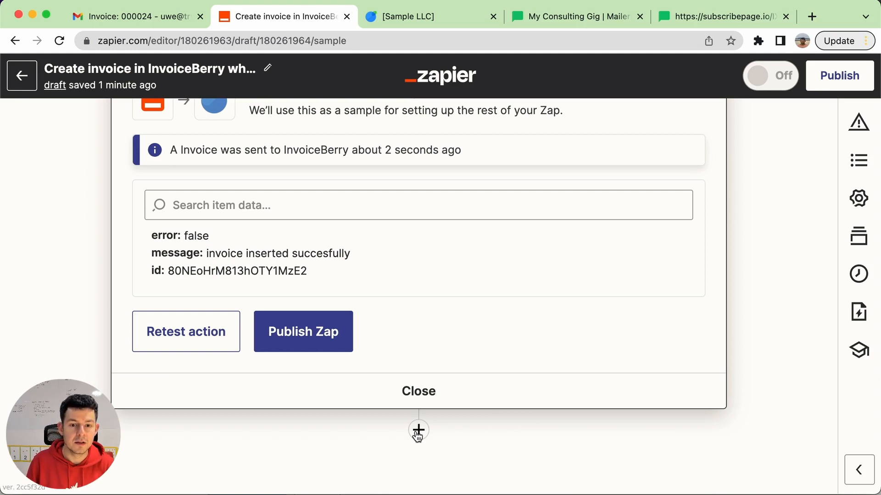
left_click(418, 430)
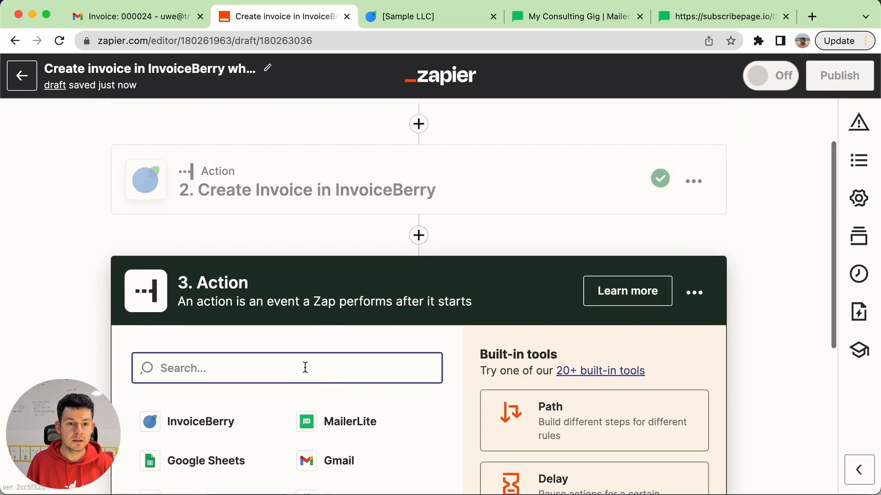
left_click(214, 422)
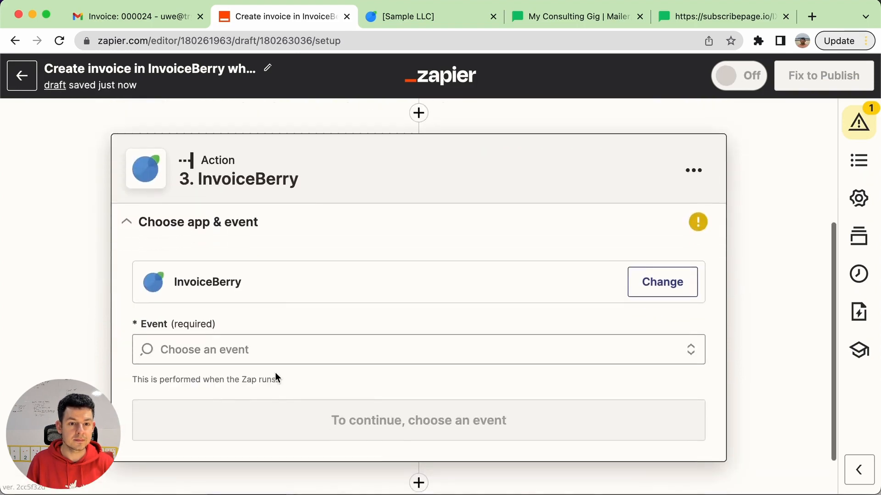
left_click(237, 354)
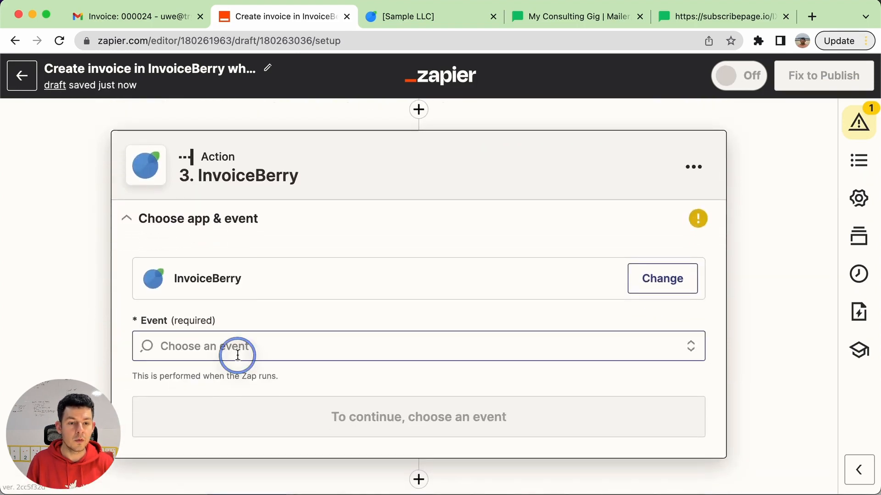
scroll(294, 328, "down", 3)
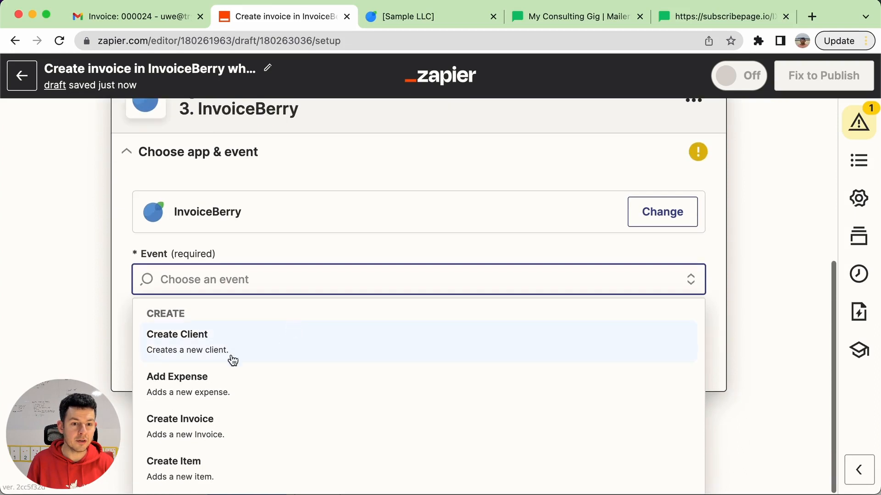
left_click(165, 428)
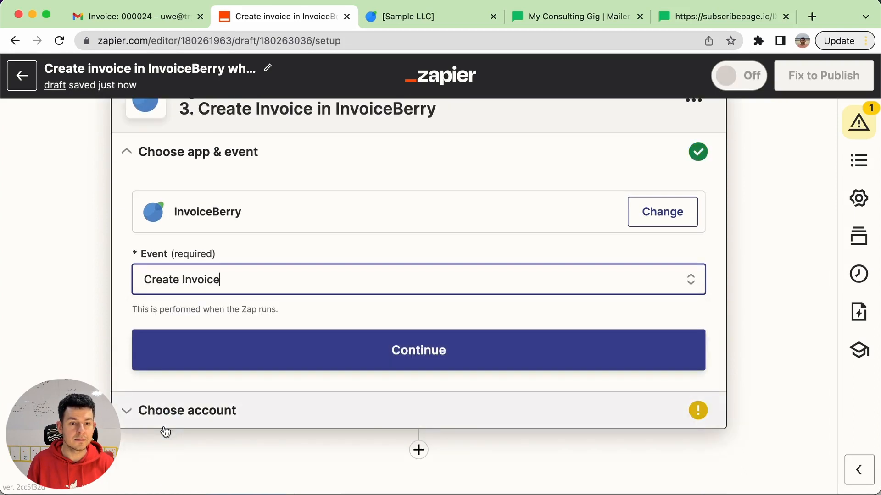
left_click(437, 351)
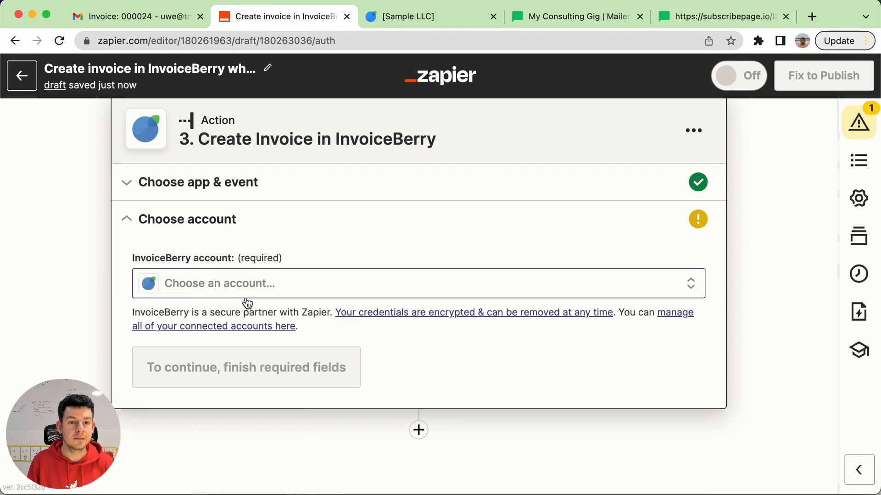
Assign the InvoiceBerry Sample LLC account to the third step and continue to its action setup
left_click(281, 286)
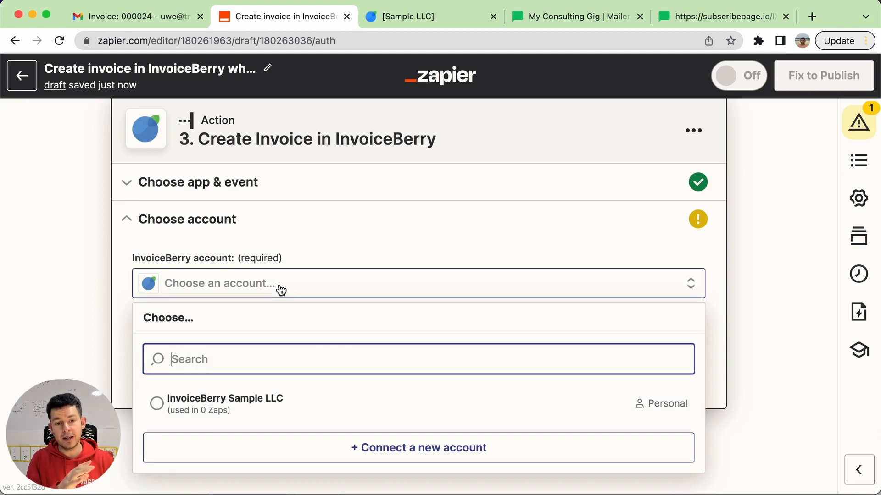
left_click(240, 412)
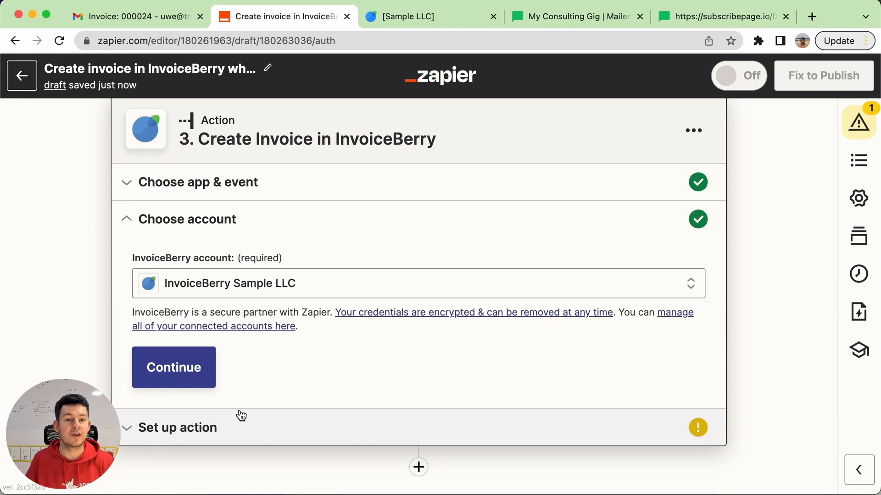
left_click(175, 368)
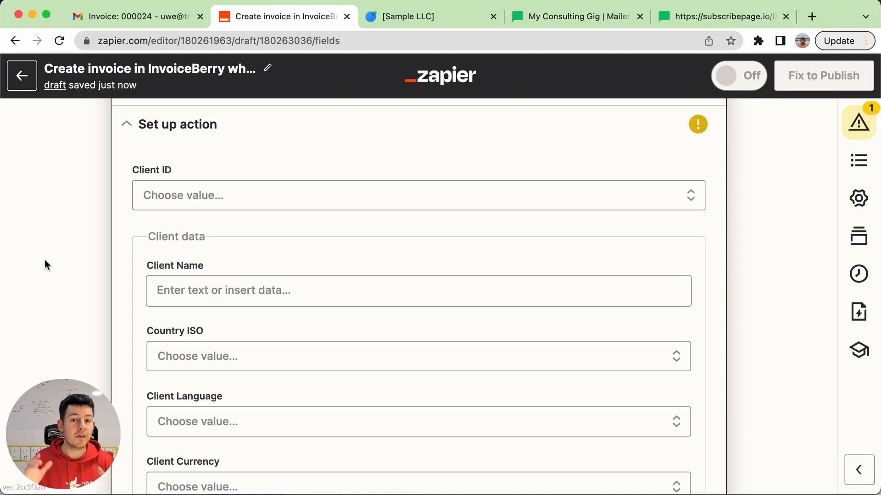
Map the Client Name to the MailerLite trigger's Name and Last name fields
left_click(240, 299)
left_click(661, 417)
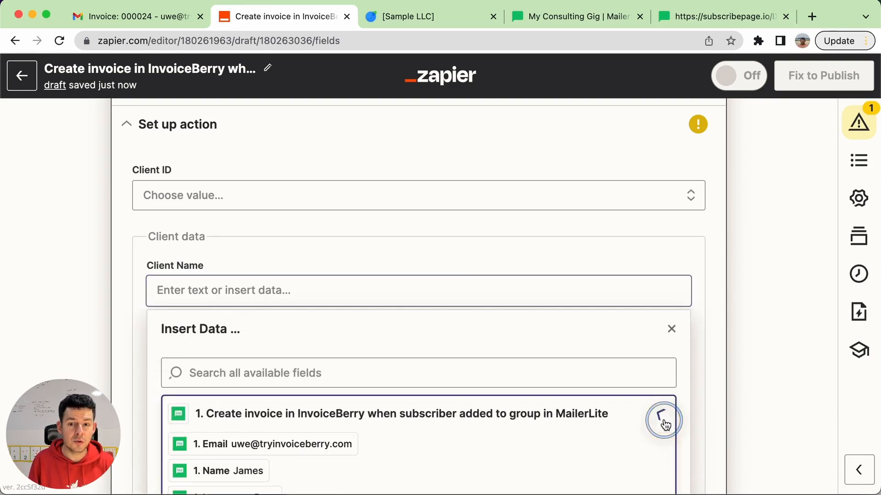
scroll(441, 401, "down", 2)
left_click(241, 413)
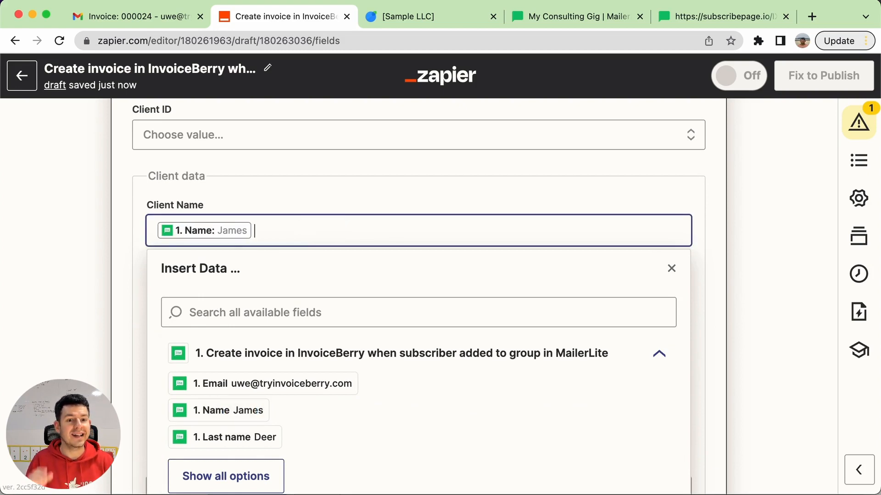
left_click(230, 440)
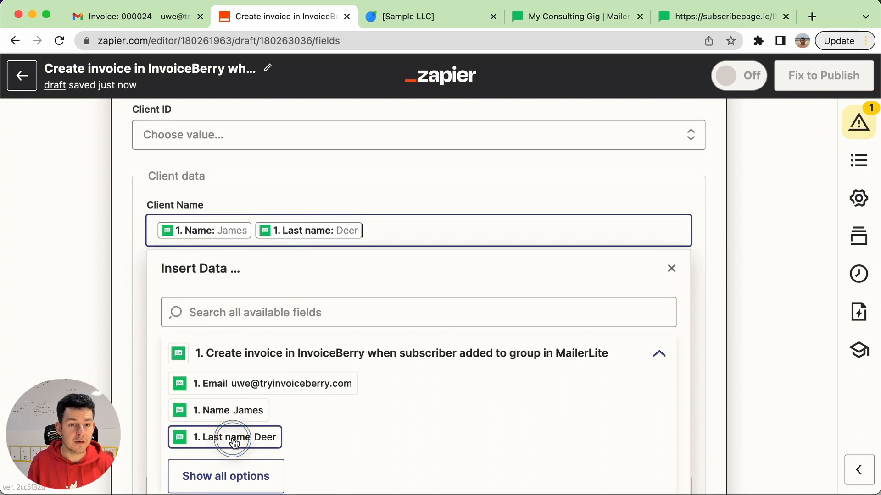
left_click(65, 350)
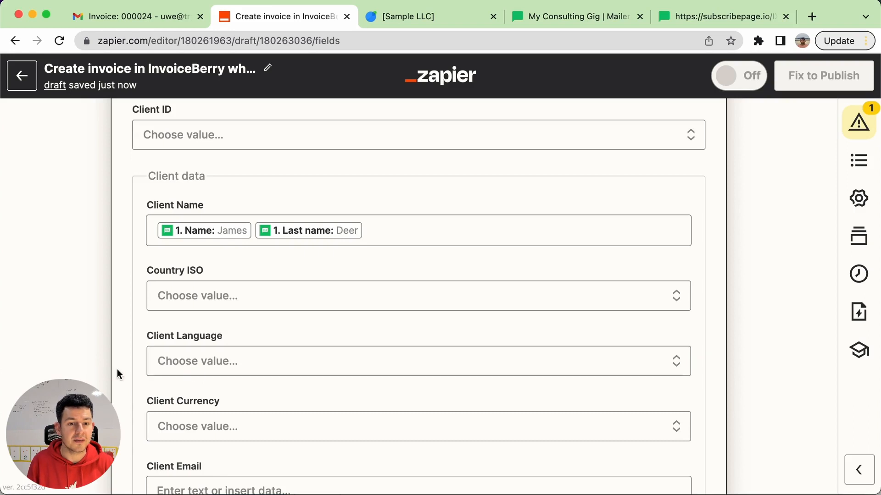
Map the Client Email to the MailerLite trigger's Email field
scroll(147, 404, "down", 3)
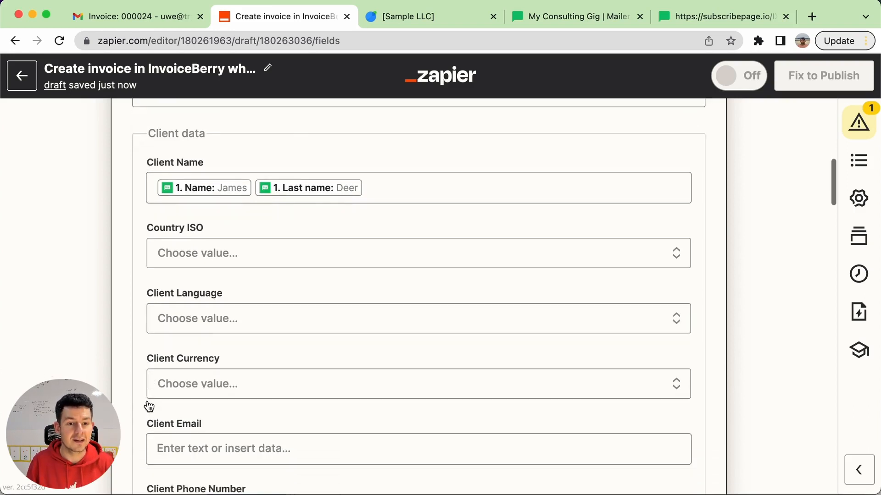
left_click(231, 396)
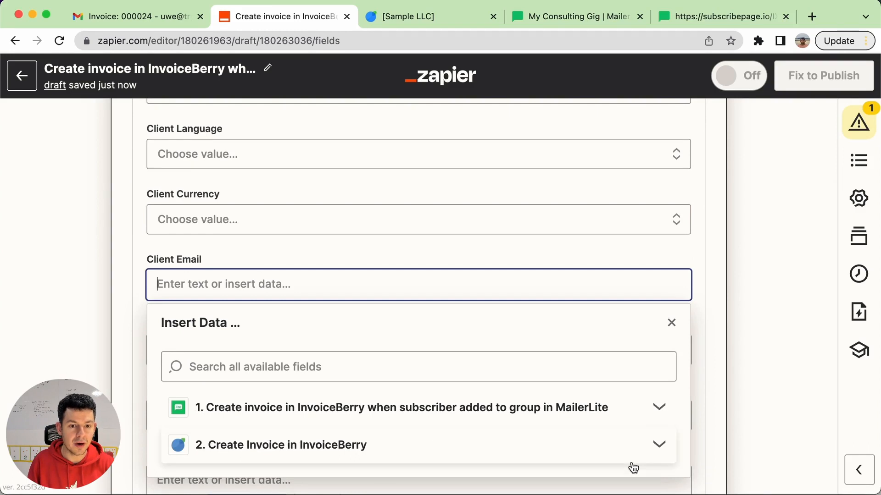
left_click(659, 406)
scroll(365, 354, "down", 2)
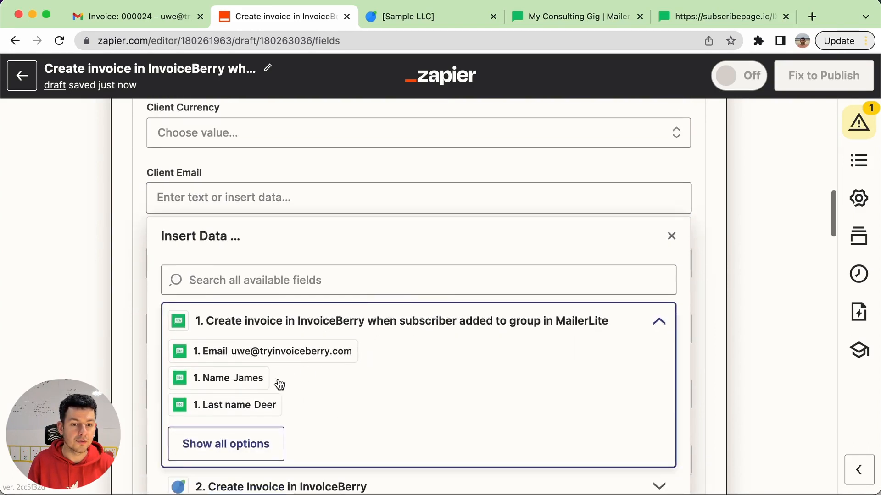
left_click(289, 352)
left_click(54, 292)
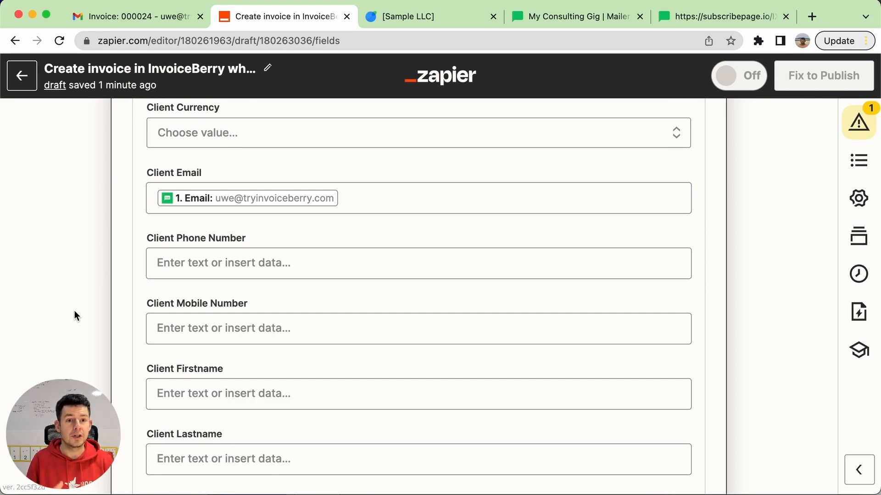
Map Client Firstname to the MailerLite Name field and Client Lastname to the MailerLite Last name field
scroll(75, 312, "down", 3)
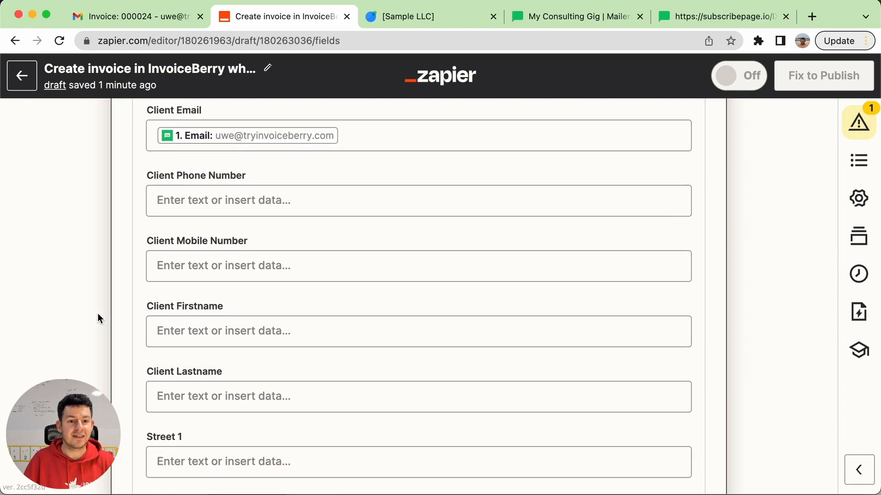
left_click(236, 342)
left_click(659, 454)
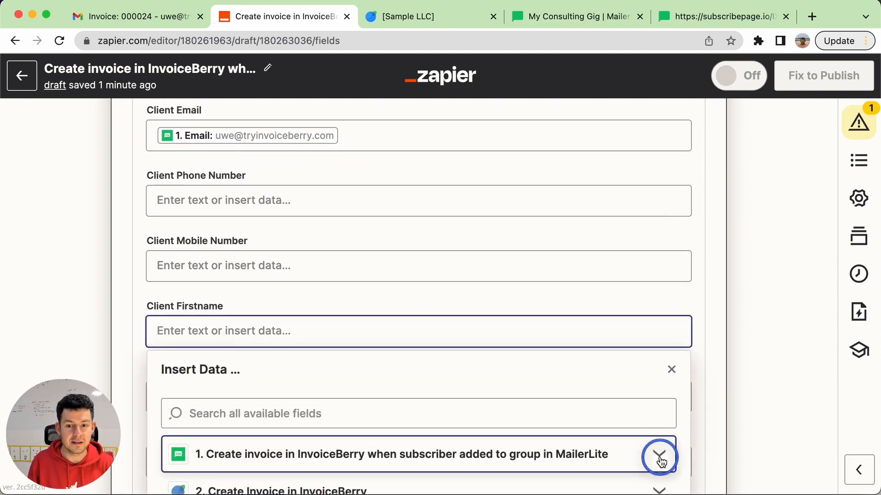
left_click(232, 350)
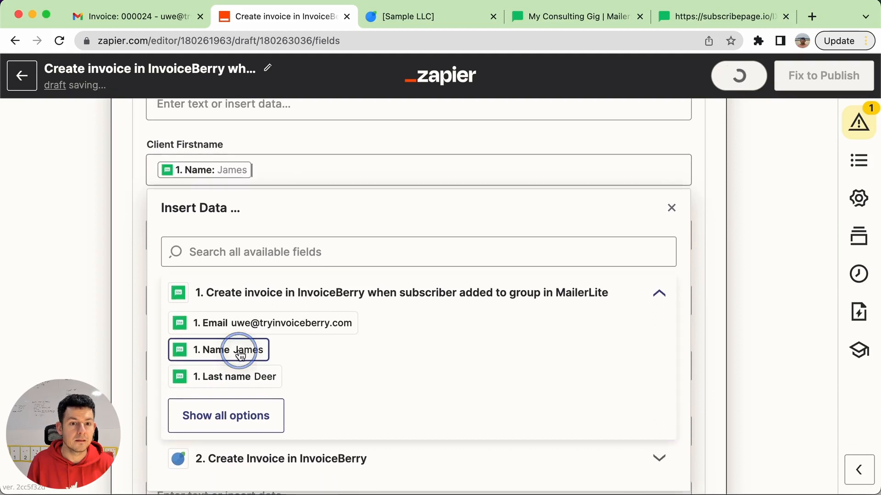
left_click(53, 221)
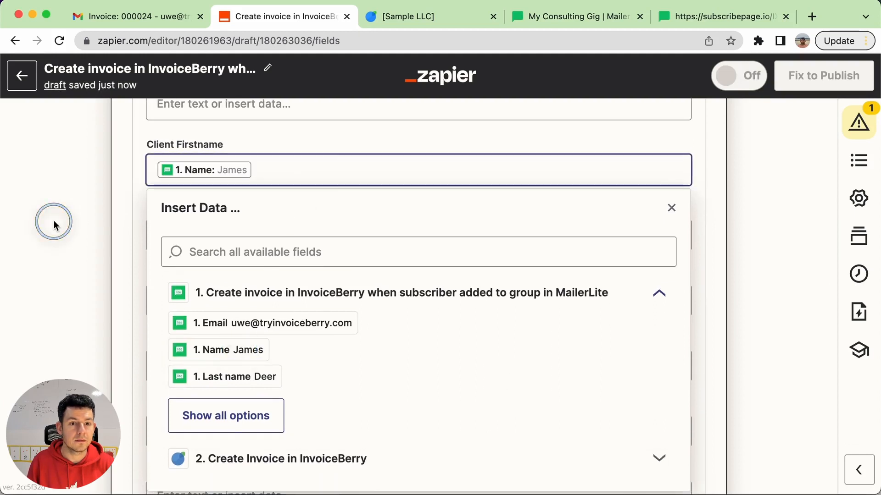
left_click(355, 237)
left_click(658, 357)
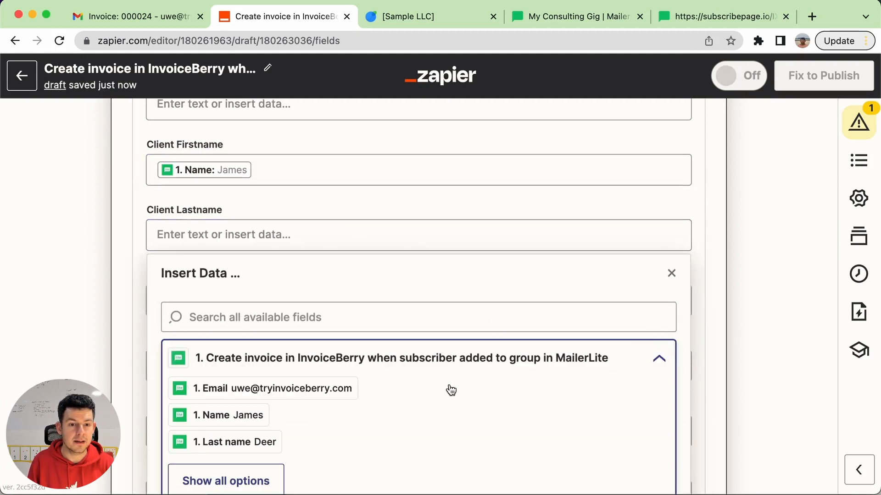
left_click(271, 442)
left_click(37, 330)
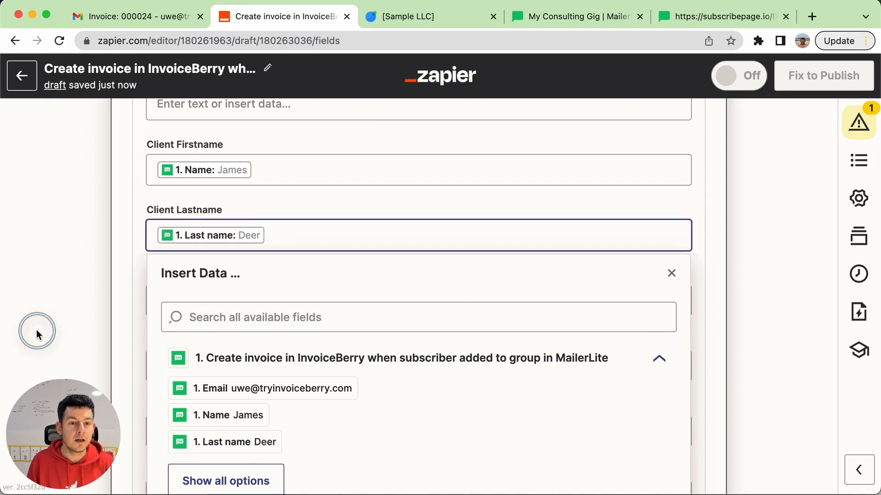
Set the invoice's required currency to United States dollar
scroll(65, 365, "down", 4)
scroll(65, 364, "down", 7)
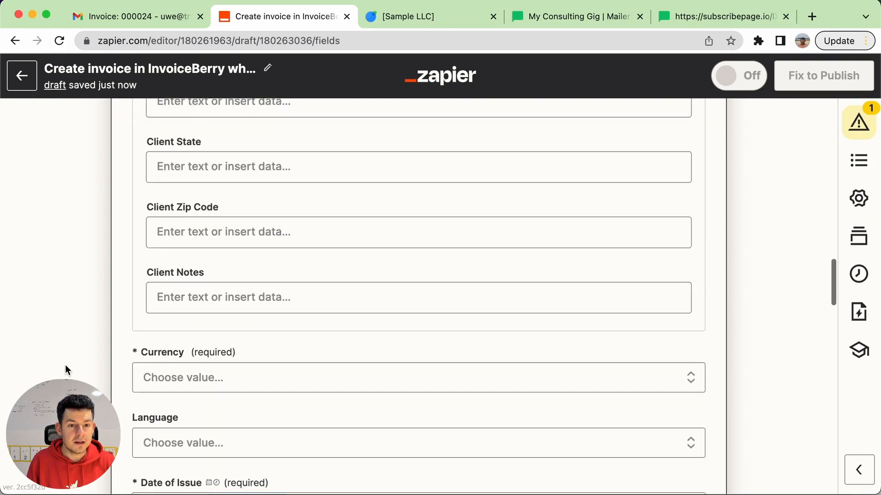
left_click(223, 230)
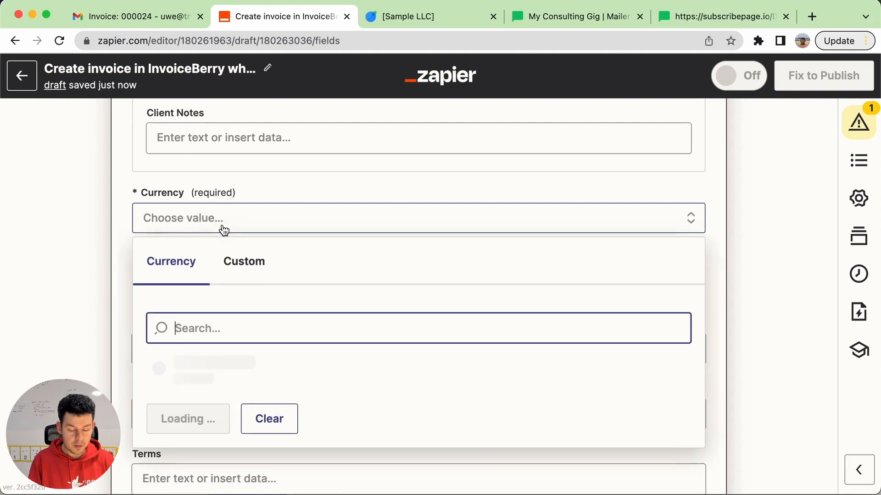
type("usd")
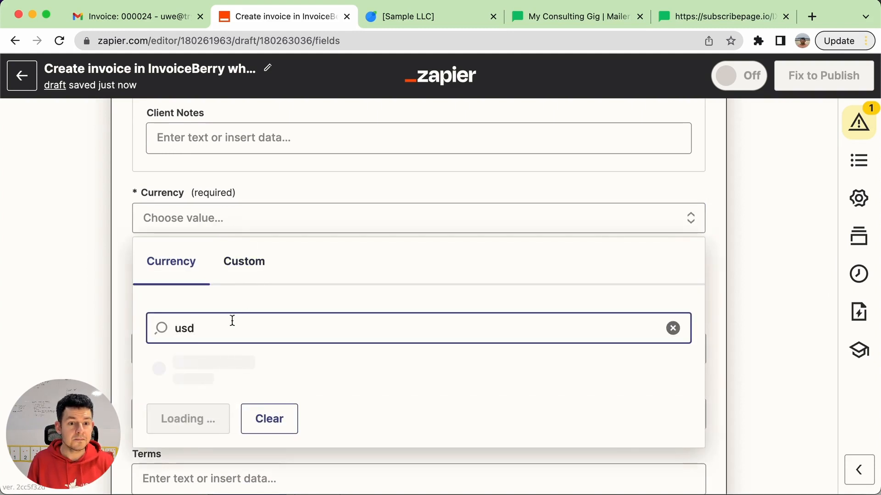
left_click(207, 364)
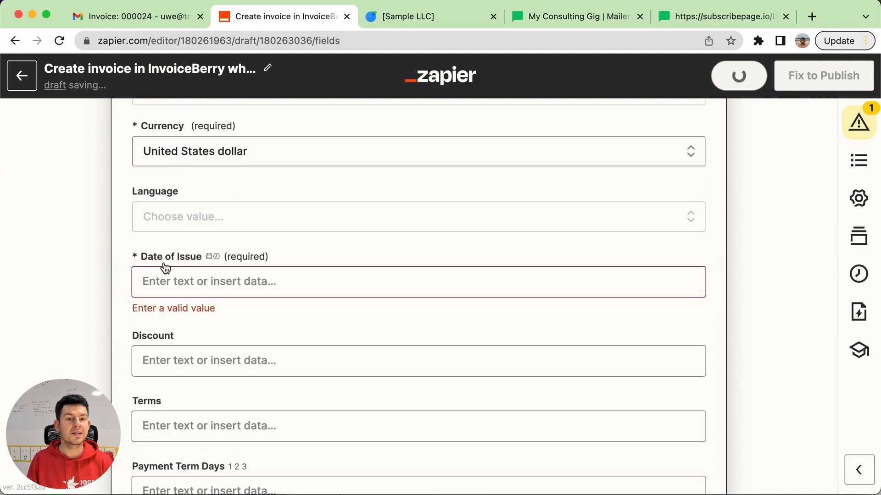
Set the Date of Issue to the MailerLite Subscribed At value followed by "+4weeks"
left_click(195, 275)
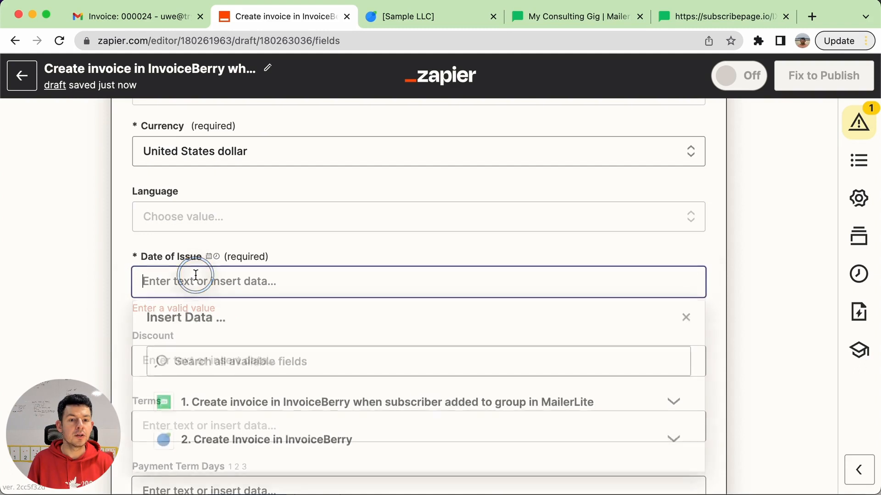
left_click(670, 406)
scroll(505, 419, "down", 3)
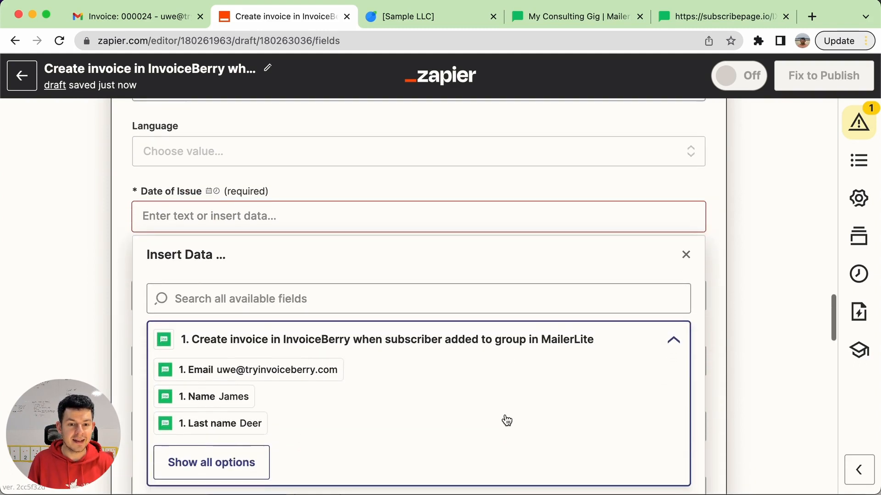
left_click(222, 431)
scroll(321, 413, "down", 2)
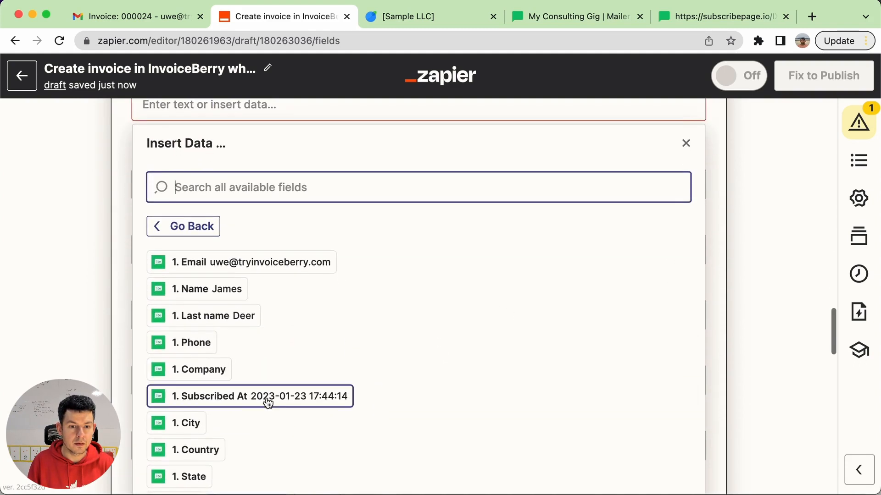
left_click(260, 403)
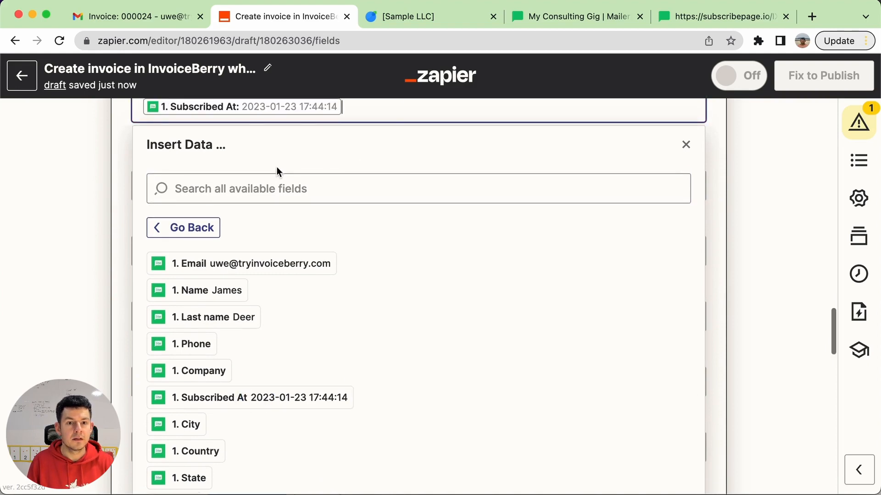
scroll(321, 179, "up", 3)
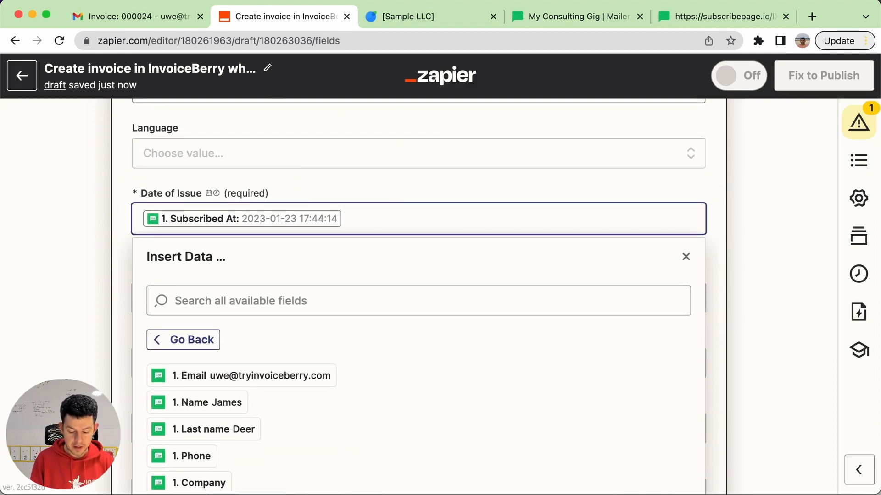
type("+4weeks")
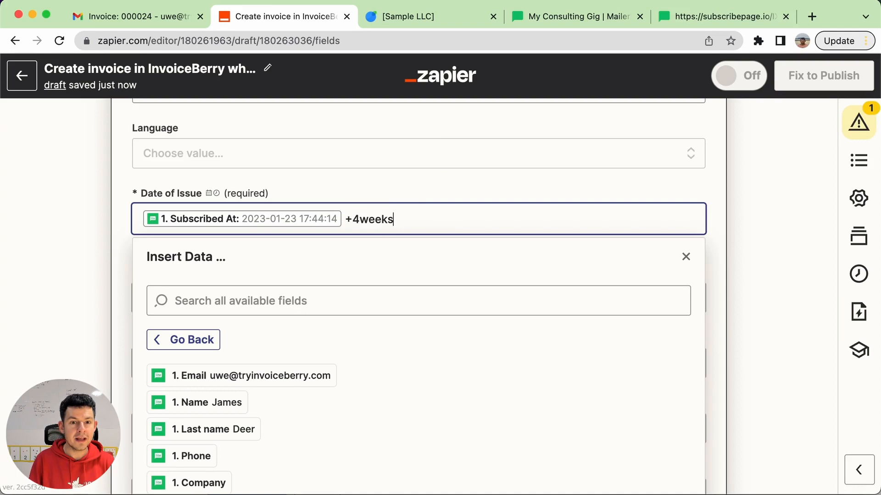
Set the second invoice's Item Description to "Second payment for consulting services"
left_click(94, 252)
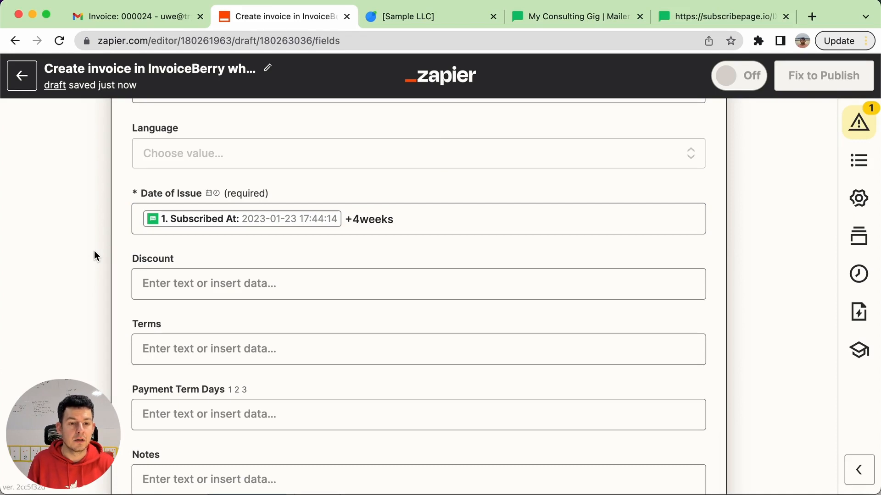
scroll(59, 286, "down", 2)
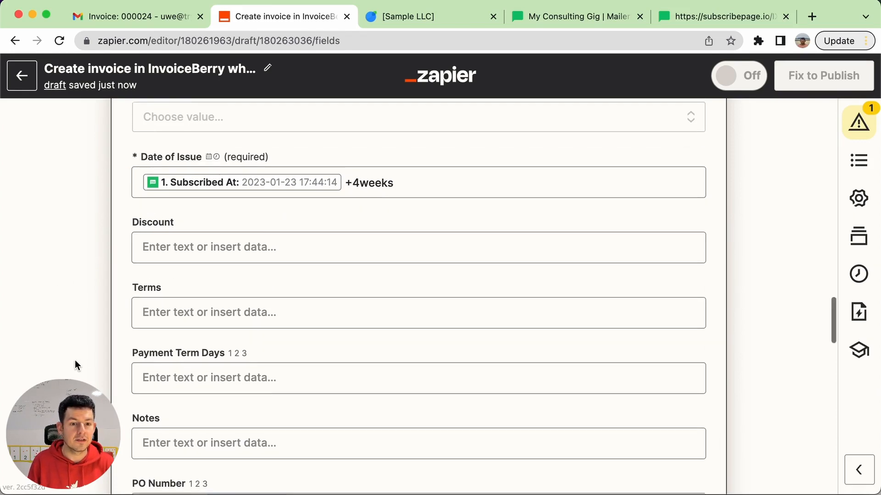
scroll(76, 361, "down", 7)
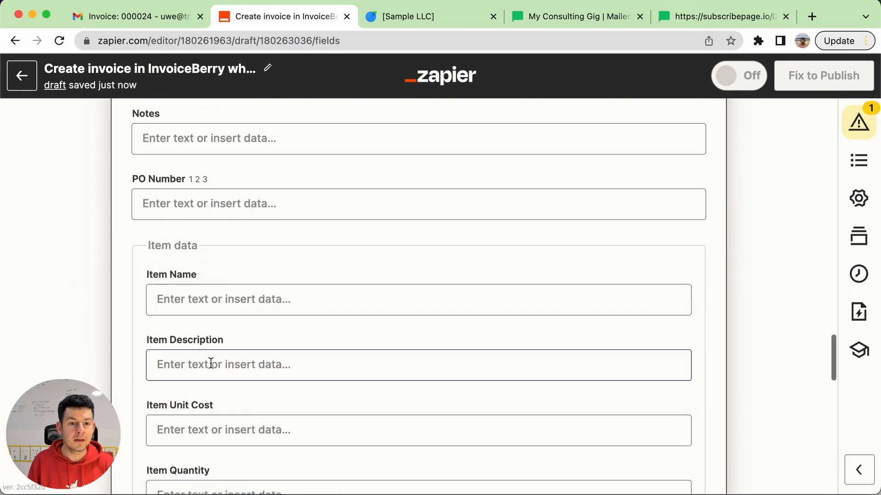
left_click(211, 364)
type("Se")
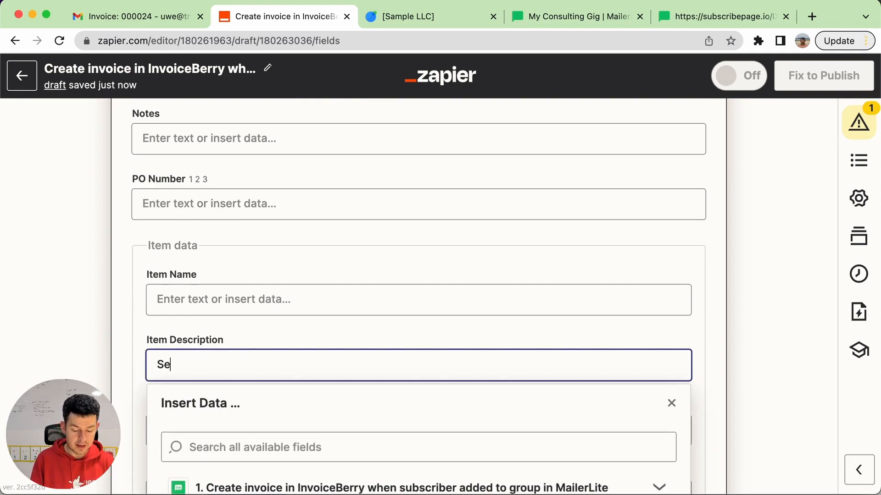
type("cond payment for consu")
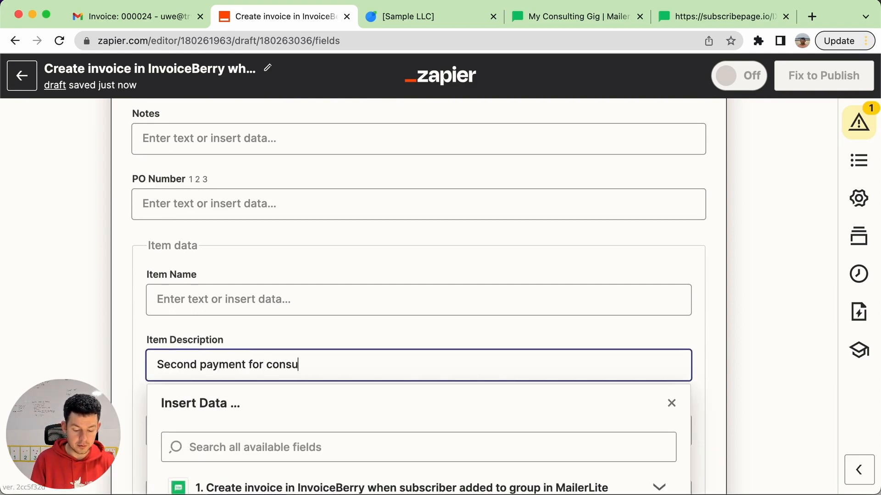
type("lting services")
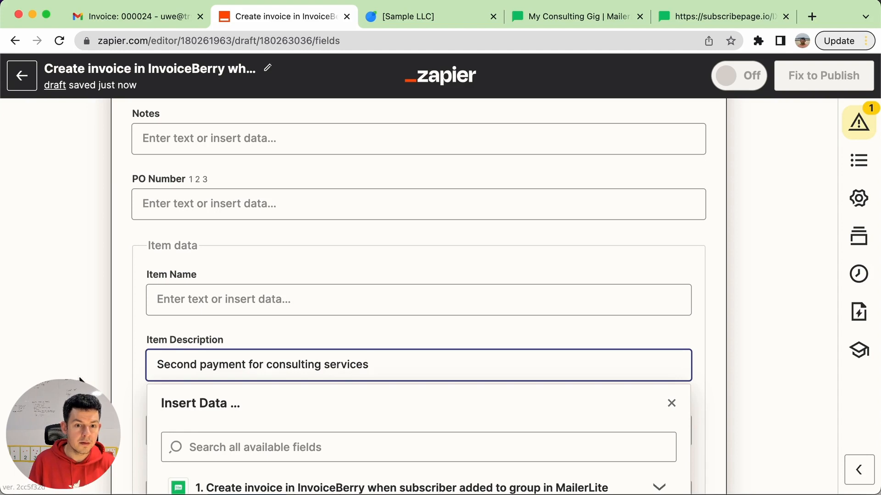
left_click(30, 379)
Set the Item Unit Cost to 1000 and the Item Quantity to 1
scroll(32, 376, "down", 3)
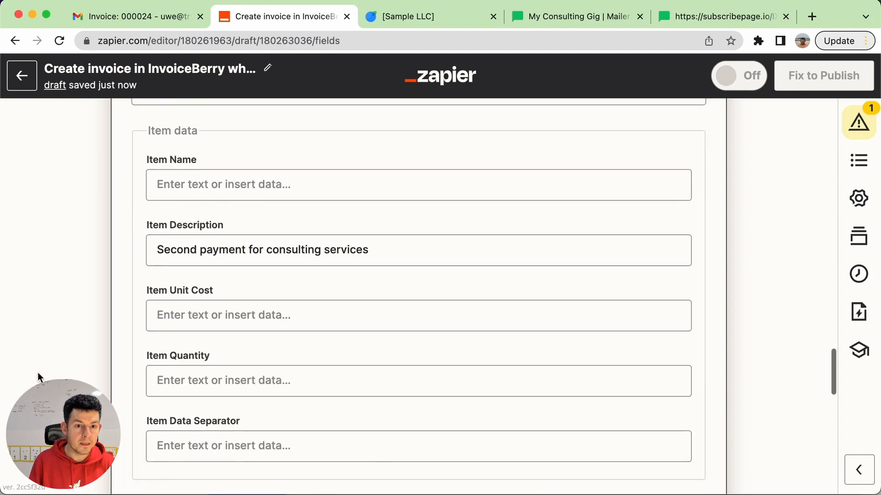
left_click(255, 317)
type("1000")
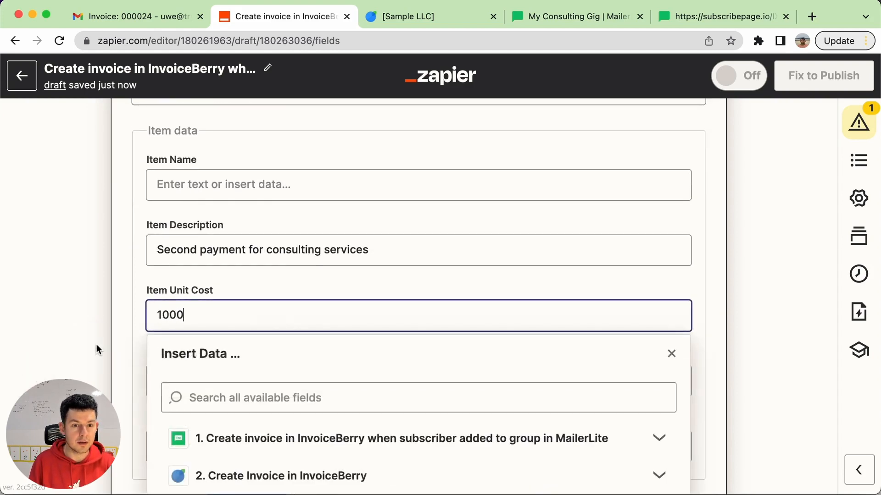
left_click(230, 376)
type("1")
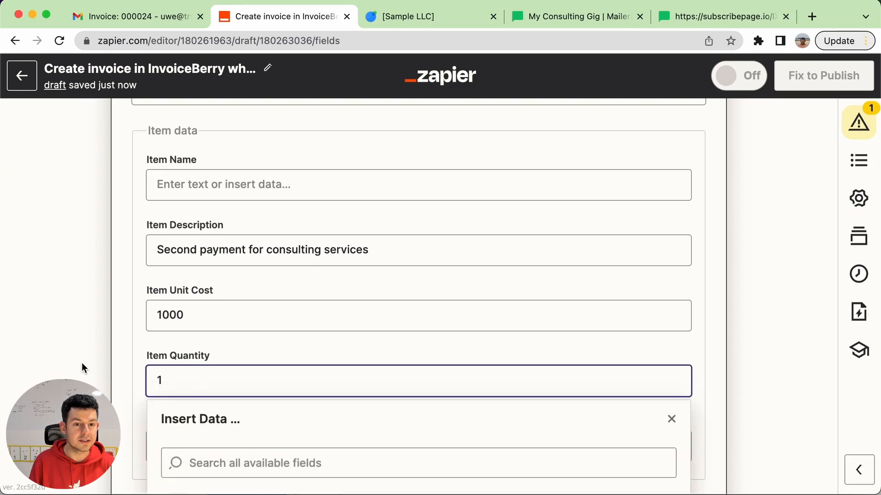
left_click(82, 362)
Set the Send Invoice option in the send invoice data to No
scroll(81, 362, "down", 6)
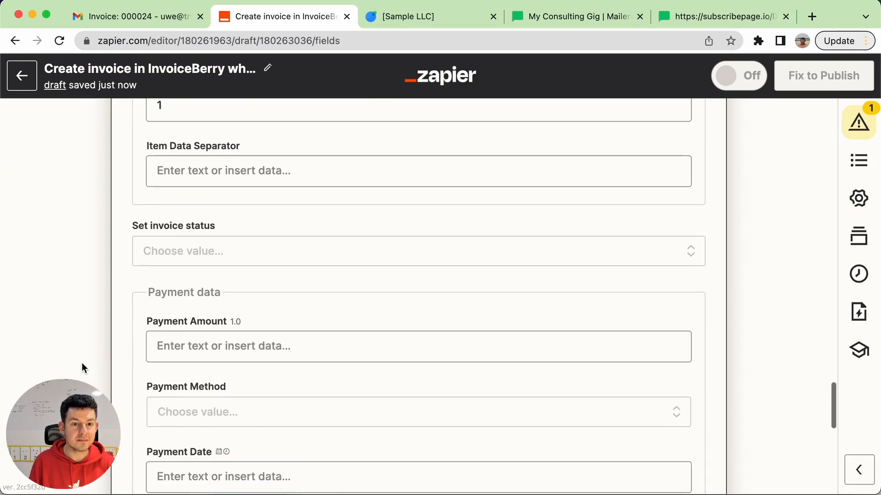
scroll(82, 362, "down", 5)
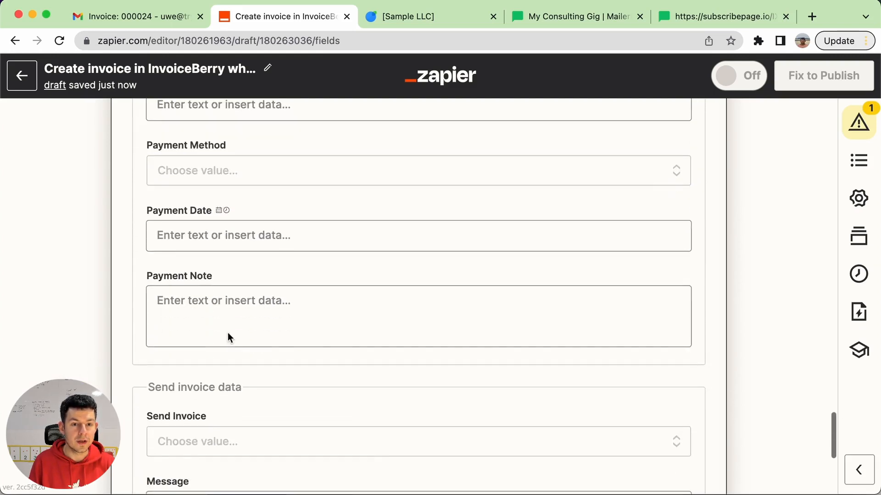
scroll(227, 332, "down", 2)
left_click(227, 337)
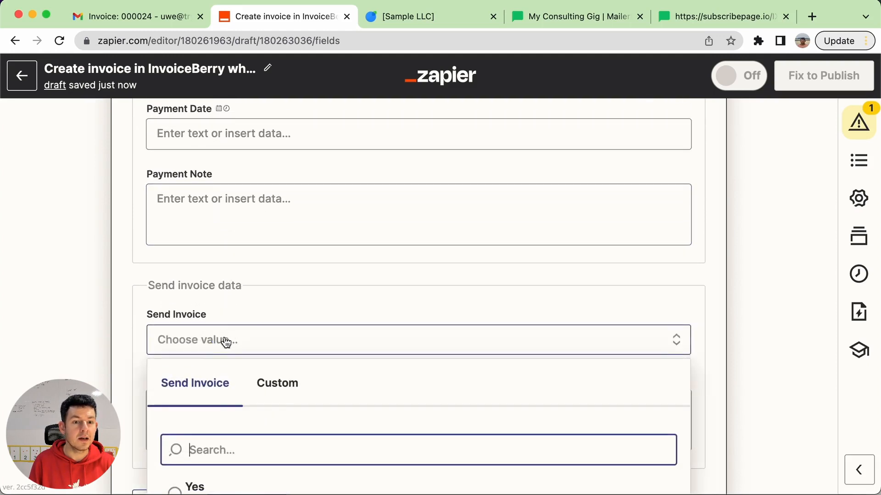
scroll(275, 430, "down", 1)
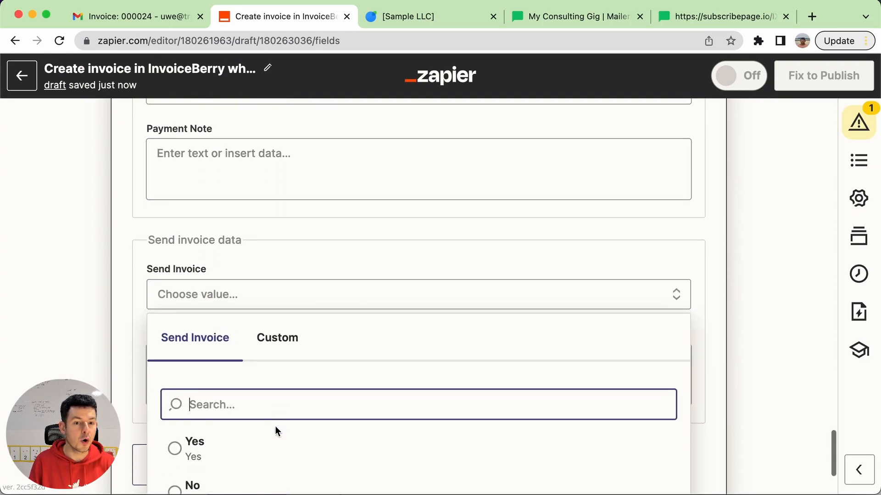
left_click(185, 479)
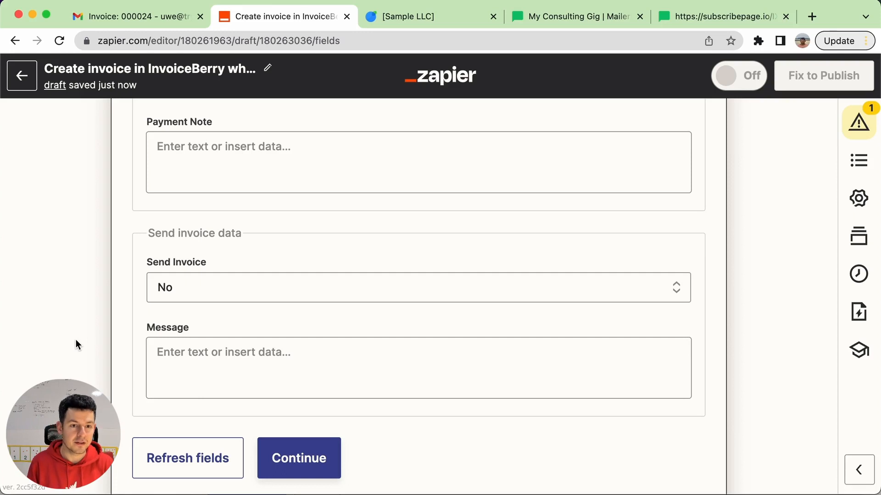
Test the second invoice action and check the date of the resulting draft in InvoiceBerry's invoice list
left_click(294, 464)
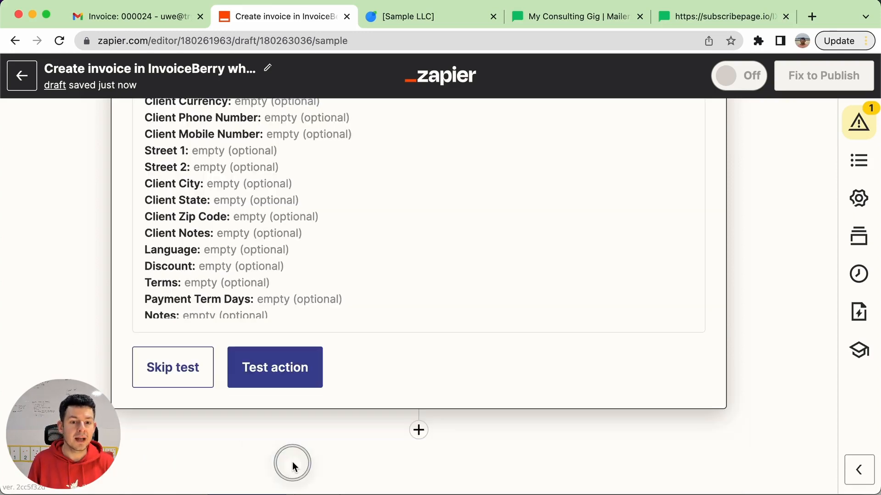
left_click(296, 370)
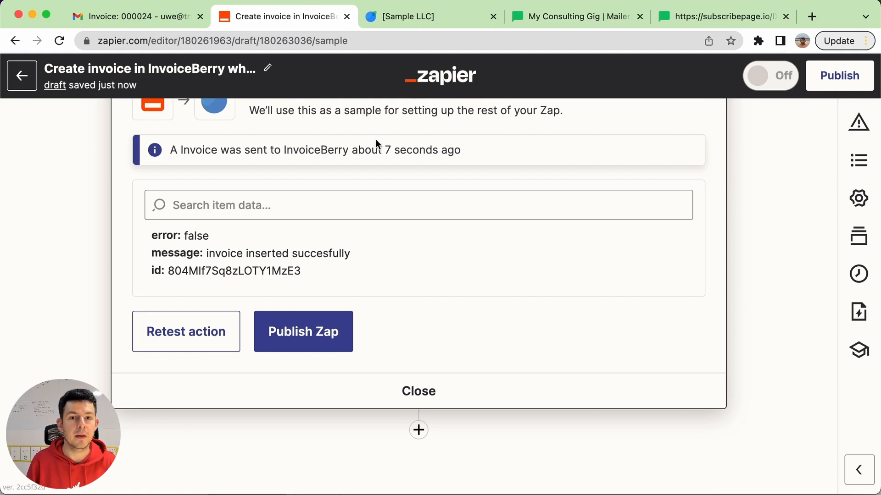
left_click(434, 16)
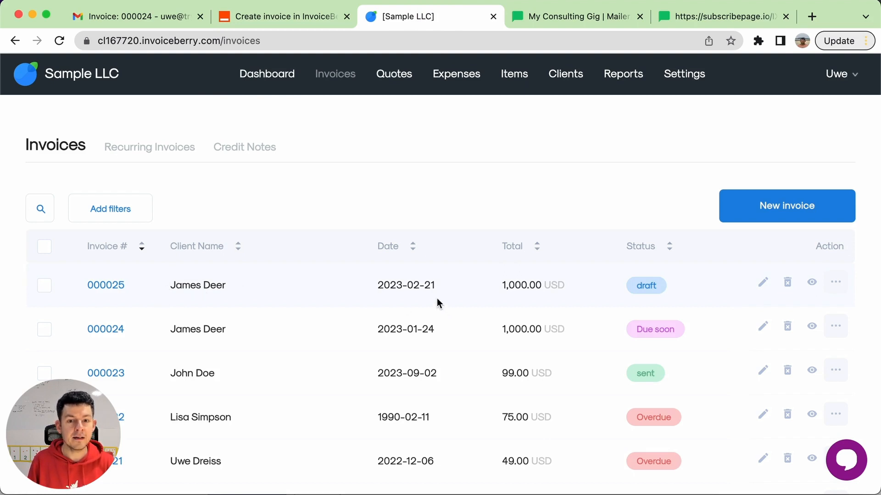
left_click_drag(431, 285, 384, 285)
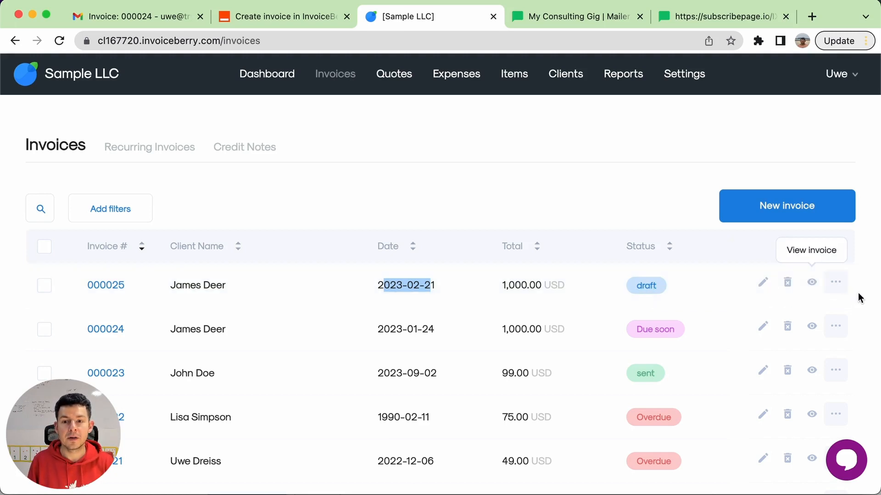
E-mail the newest draft invoice to its client from InvoiceBerry
left_click(835, 282)
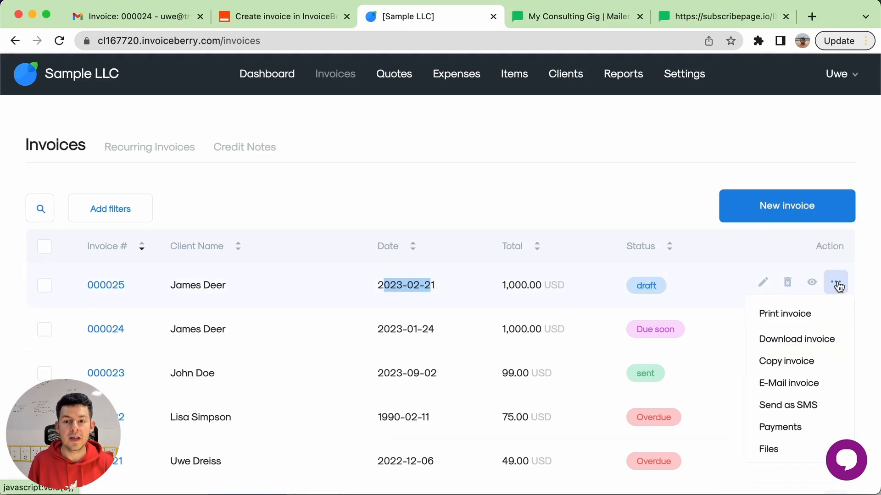
left_click(796, 384)
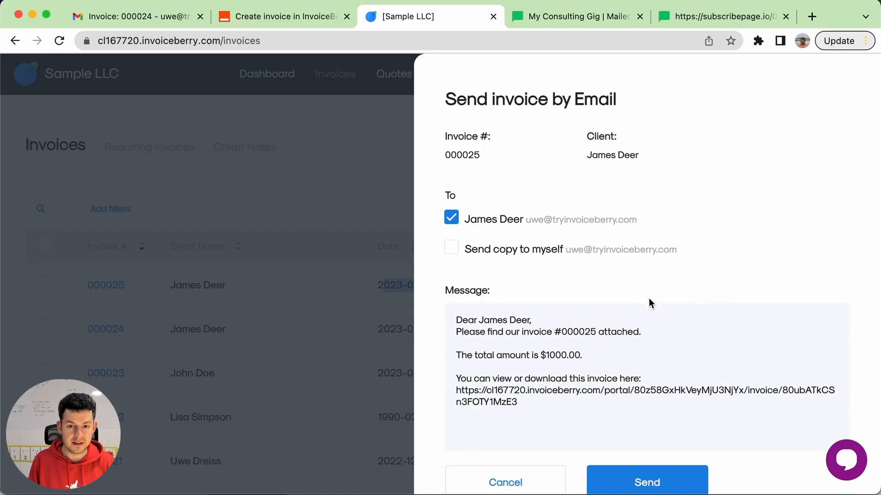
left_click(659, 482)
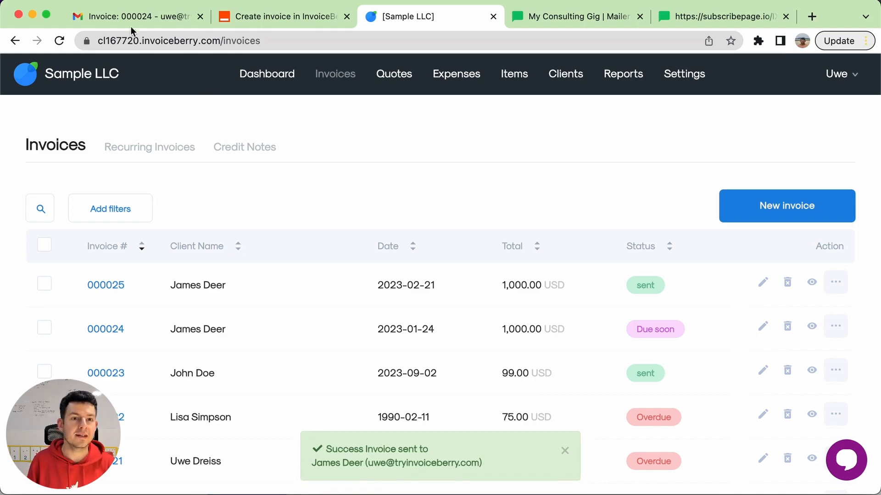
Switch to Gmail, review the PDF attached to the newest Sample LLC invoice email, and return to the InvoiceBerry invoice list
left_click(122, 17)
left_click(243, 116)
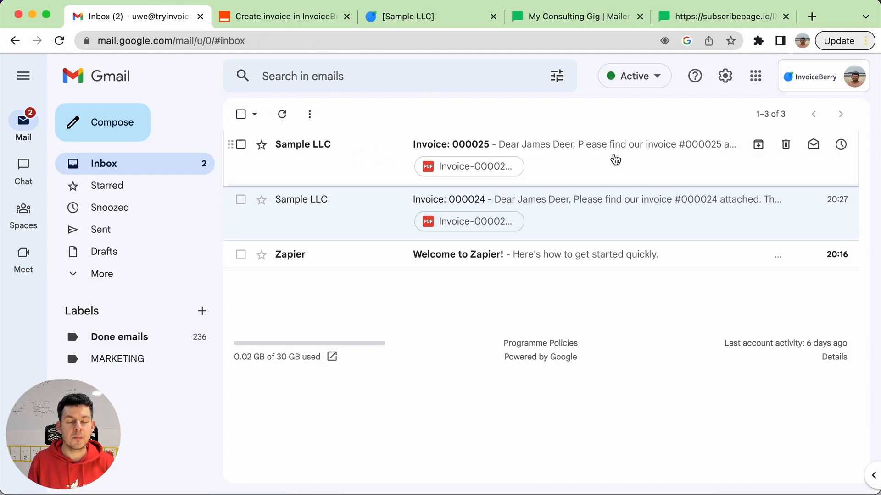
left_click(616, 159)
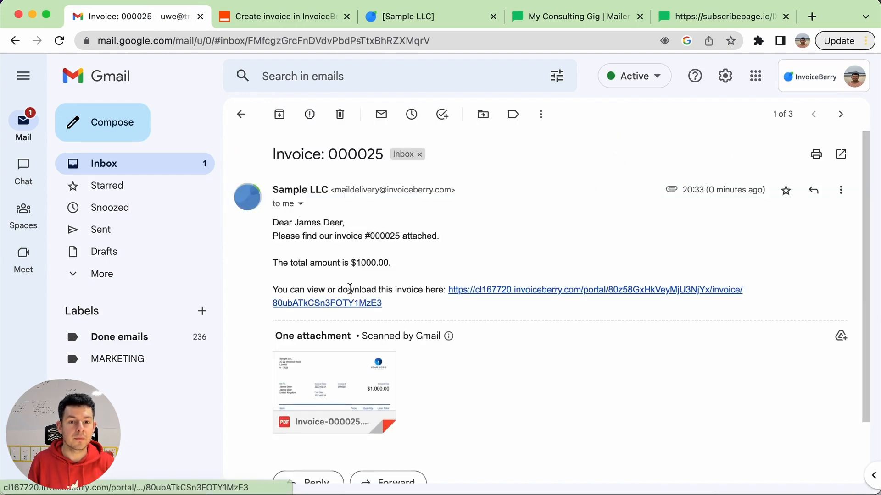
left_click(312, 380)
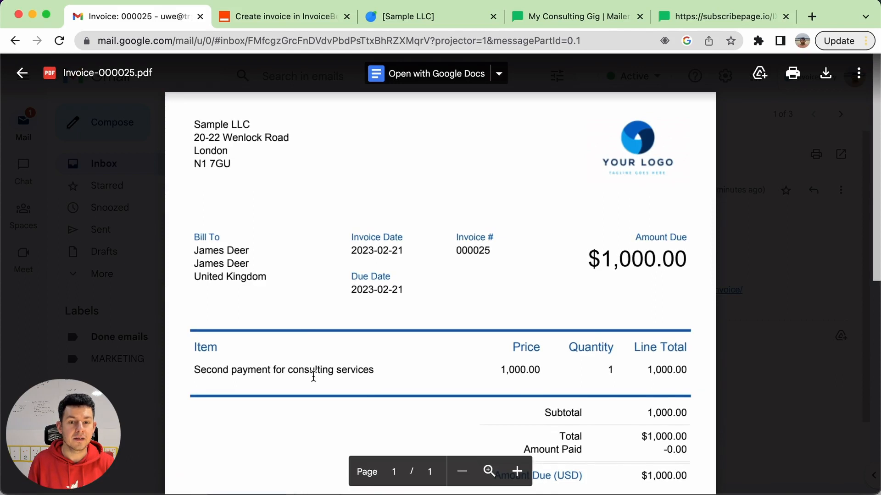
scroll(314, 376, "down", 5)
scroll(313, 376, "up", 2)
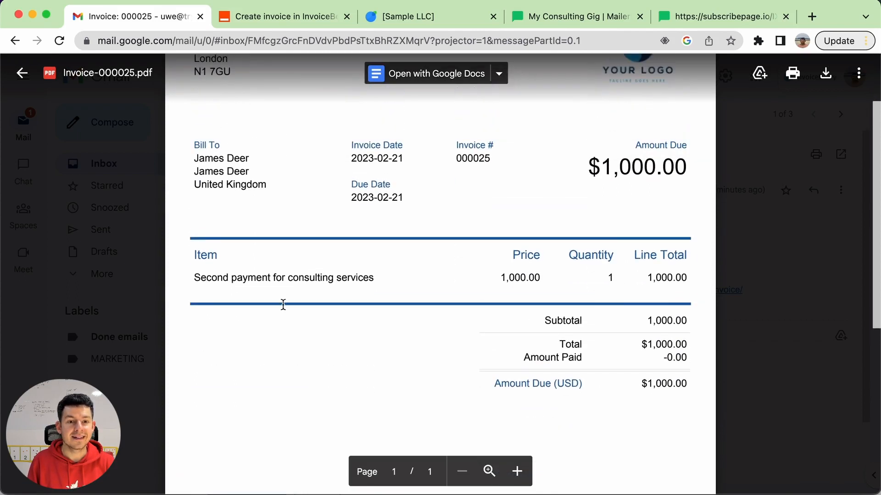
scroll(283, 305, "up", 3)
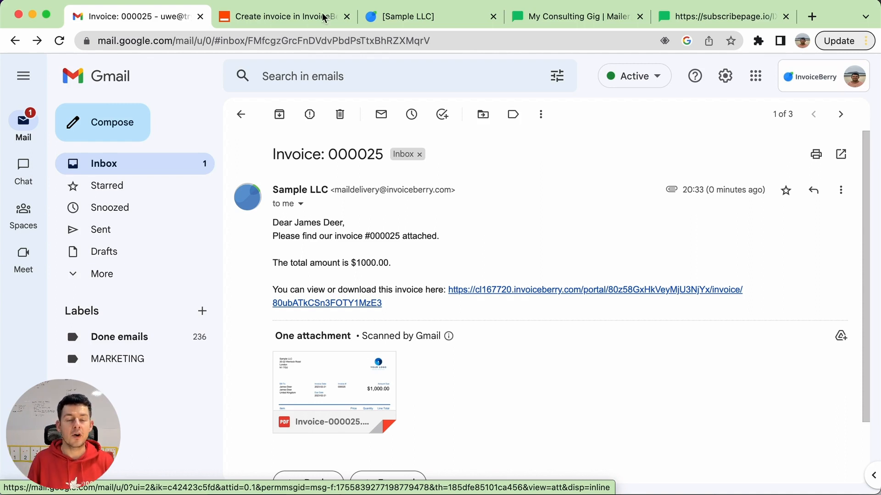
left_click(408, 16)
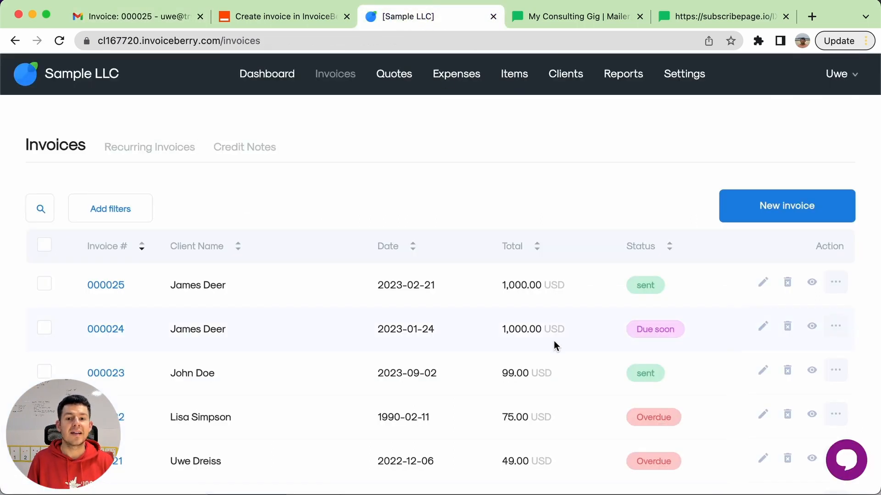